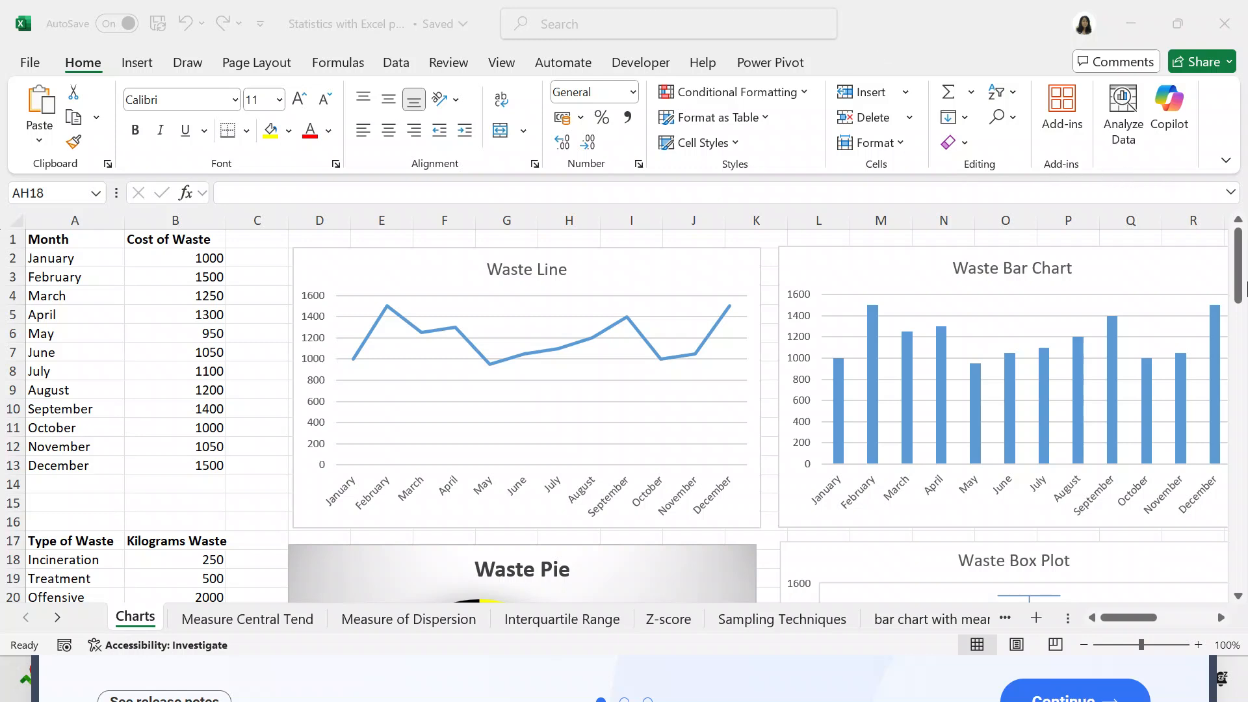
- Examine the Waste Line, Waste Bar Chart, Waste Histogram and Waste Pareto charts across the Charts sheet
left_click(1240, 299)
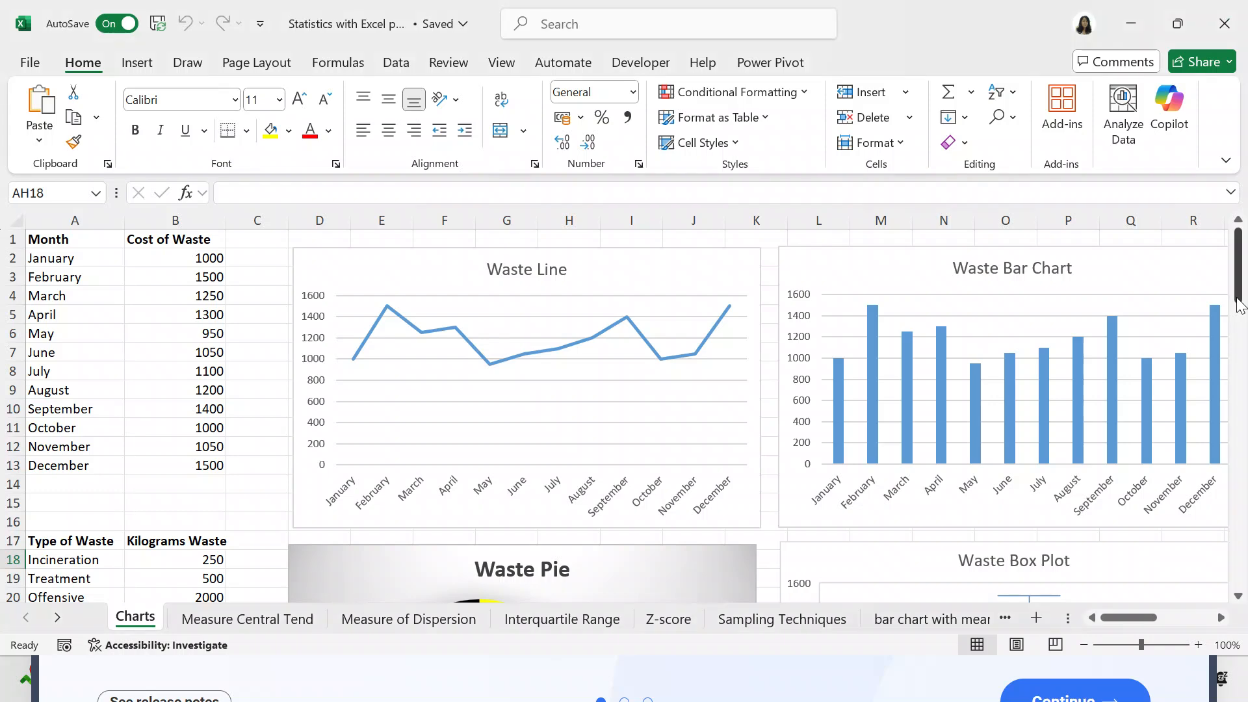
left_click_drag(1241, 309, 1241, 257)
left_click(1220, 618)
left_click(1221, 618)
left_click(1220, 618)
left_click(1221, 618)
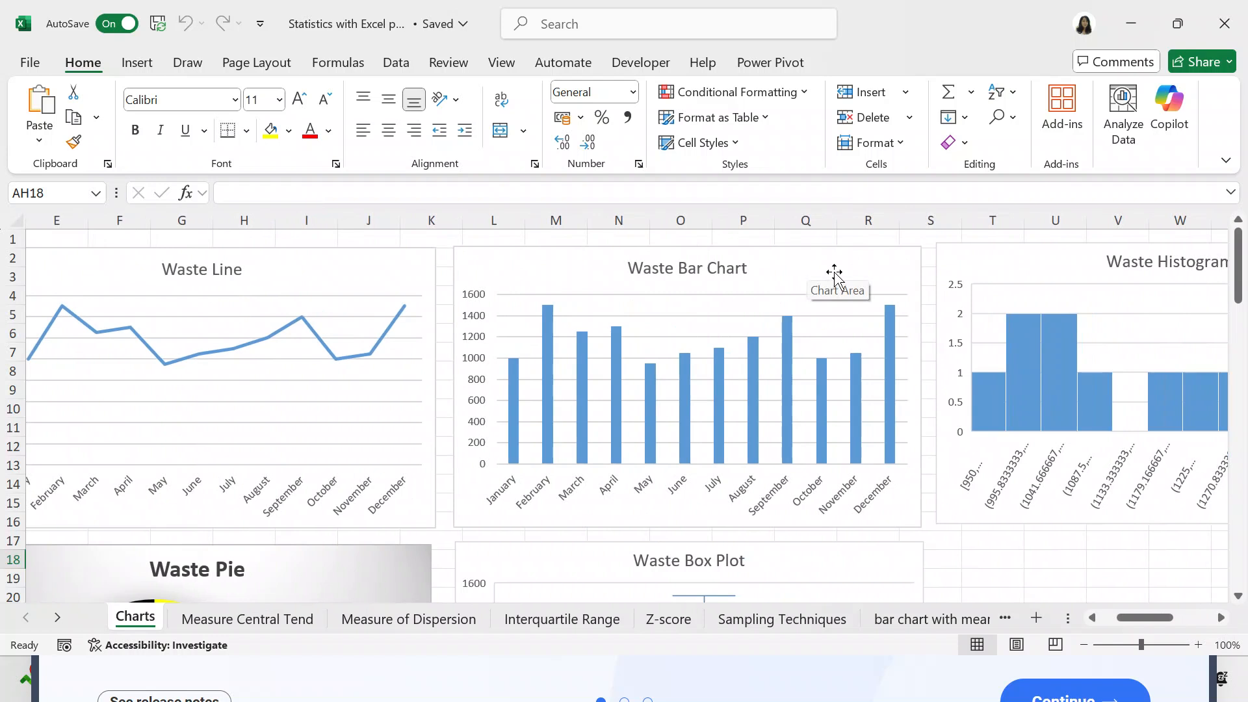
left_click(1221, 619)
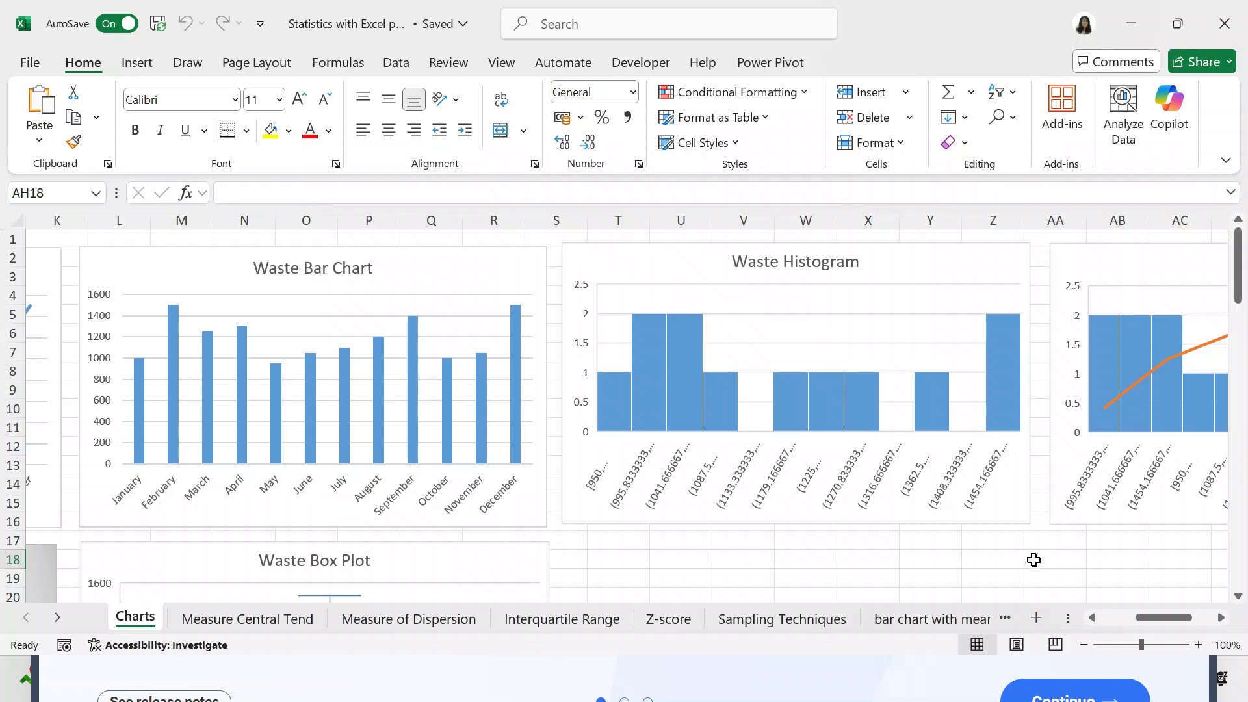
left_click(1220, 618)
left_click(1220, 618)
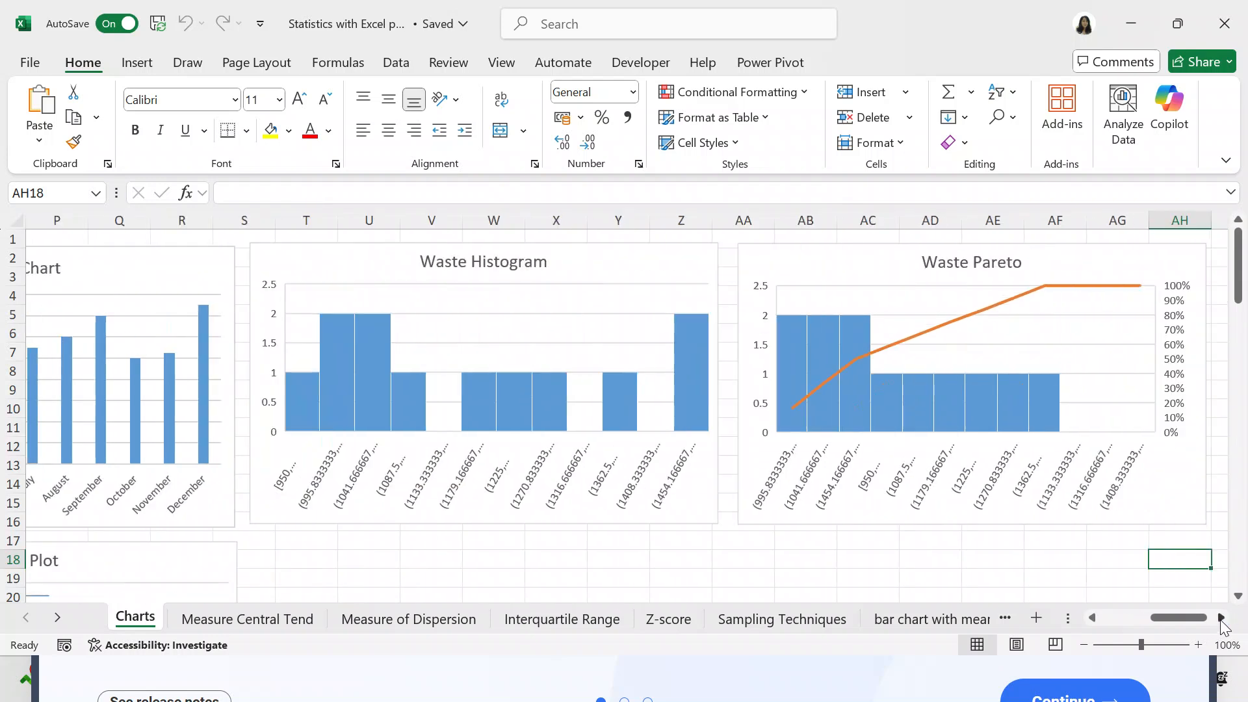
left_click(1221, 618)
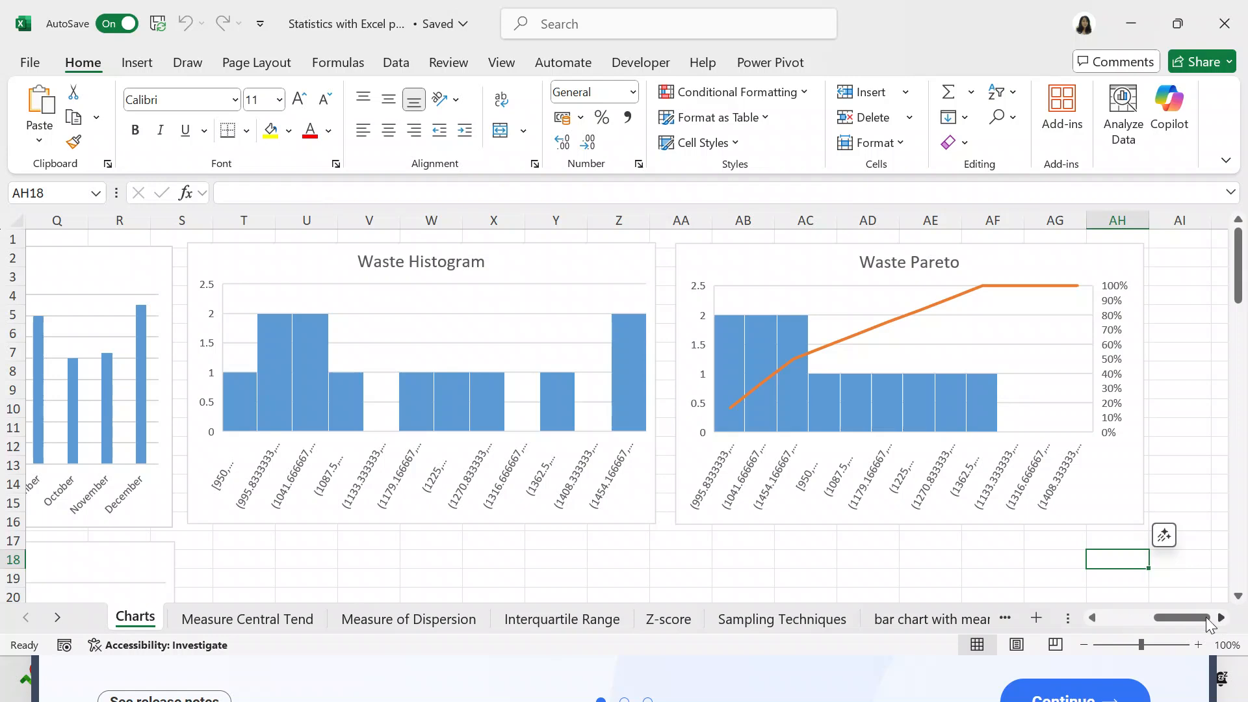
scroll(1091, 622, "left", 7)
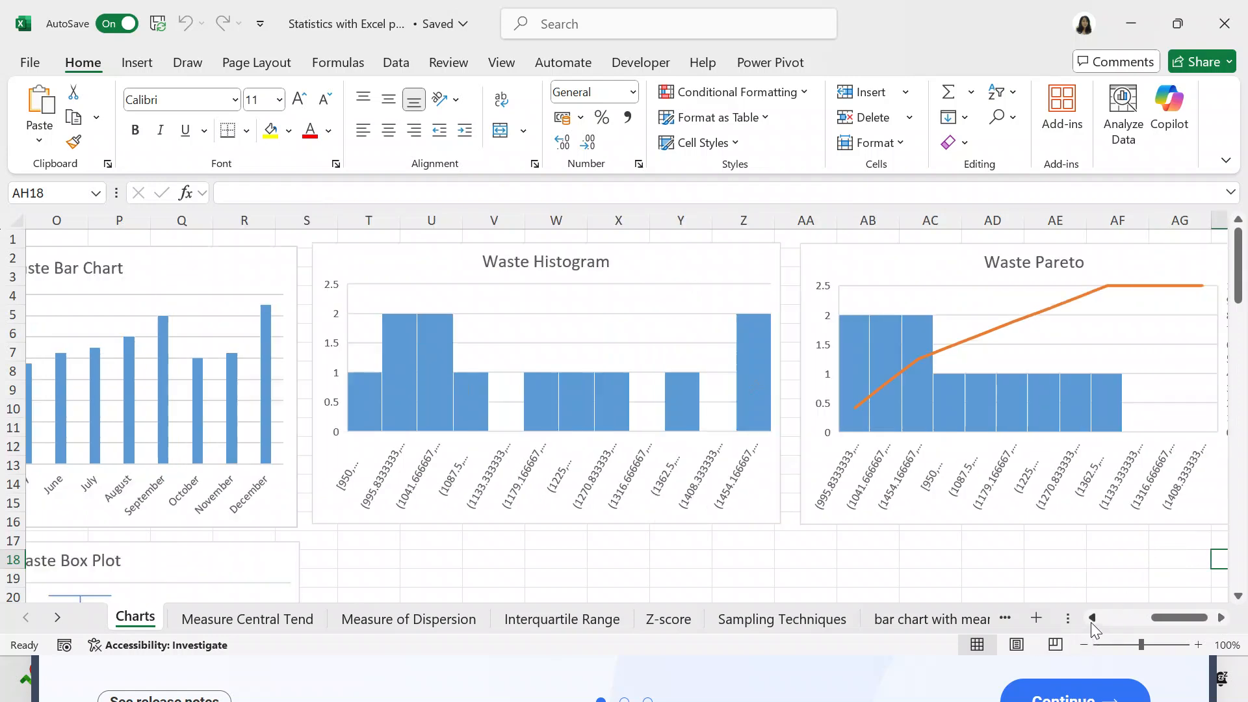
scroll(1090, 621, "left", 7)
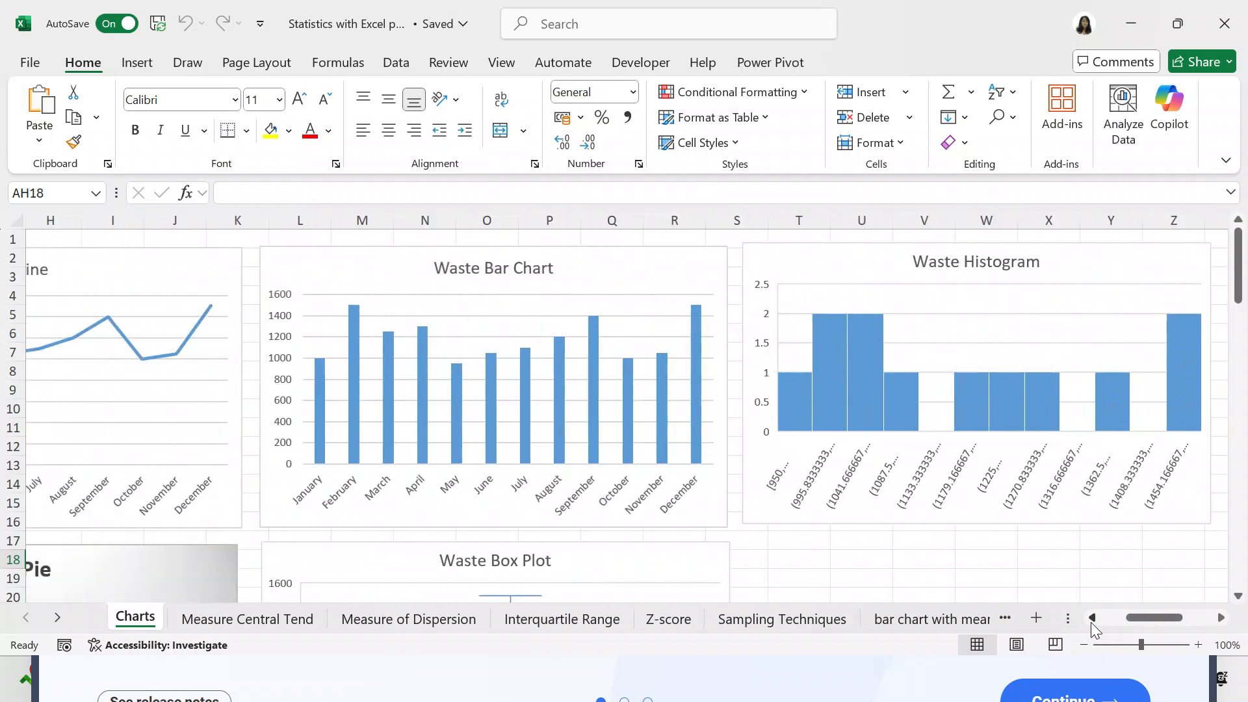
scroll(1091, 622, "left", 2)
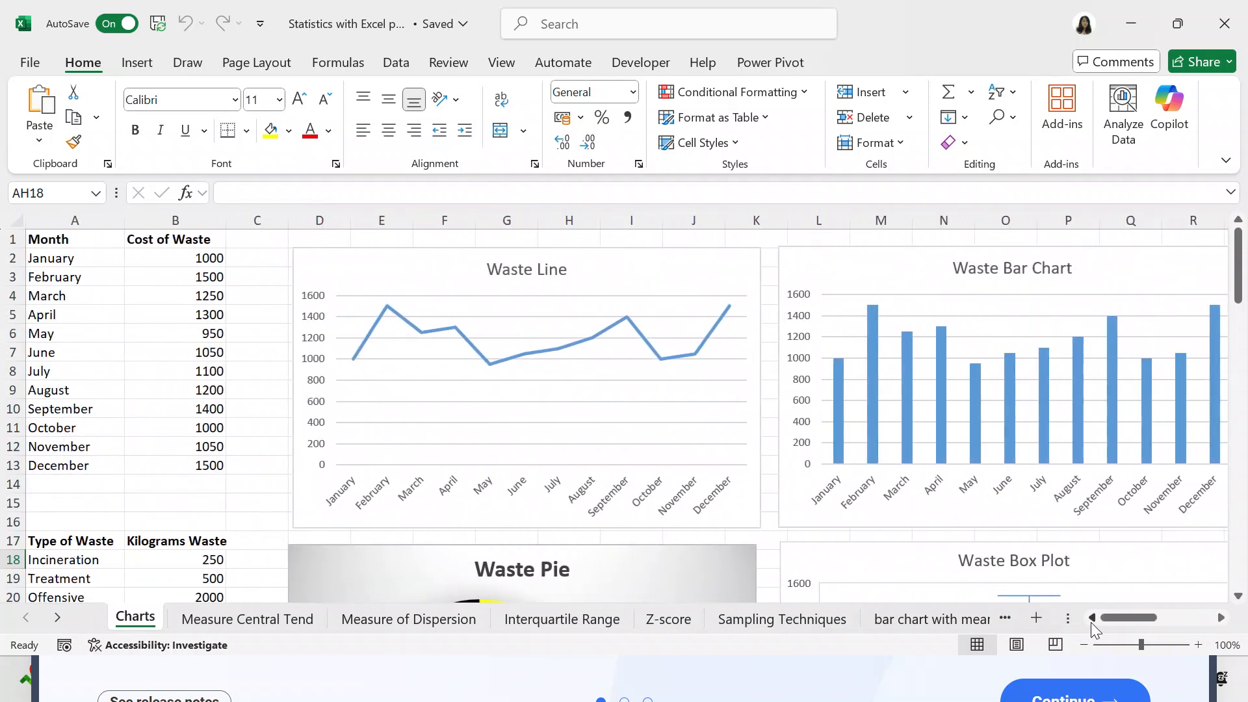
- Examine the Waste Pie and Waste Box Plot charts beside the Type of Waste table
left_click_drag(1238, 301, 1239, 345)
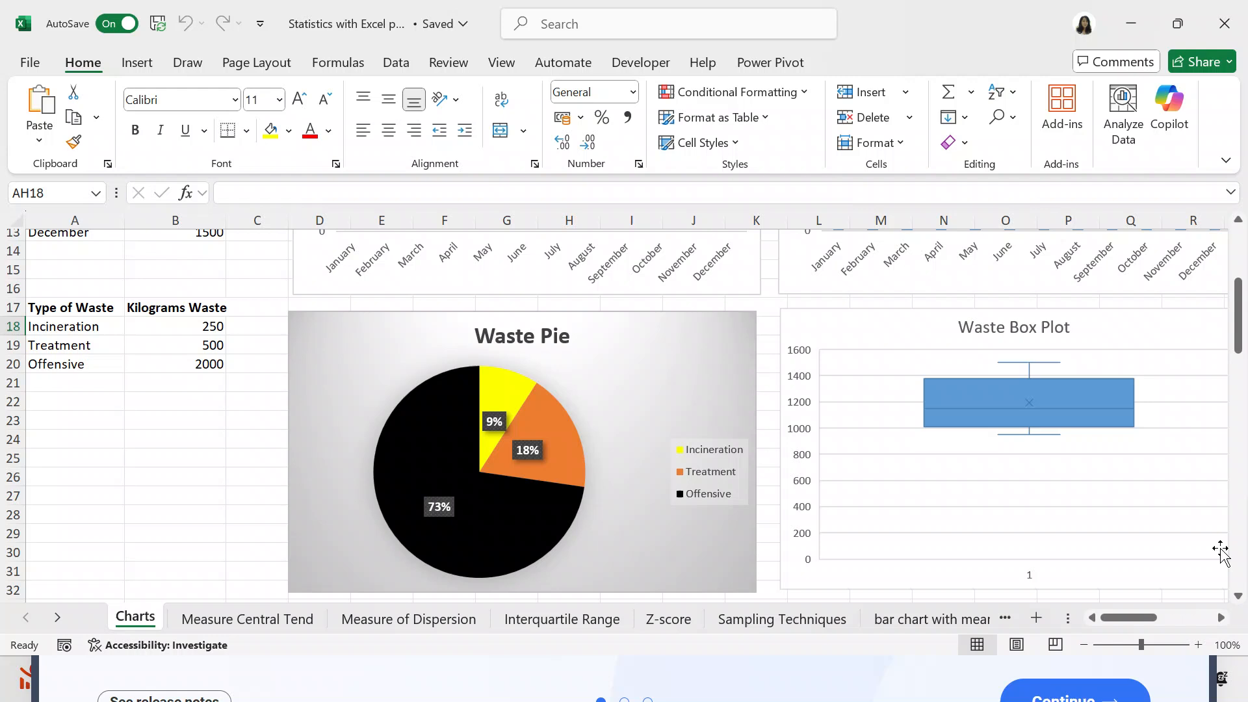
left_click(1222, 617)
left_click(1221, 617)
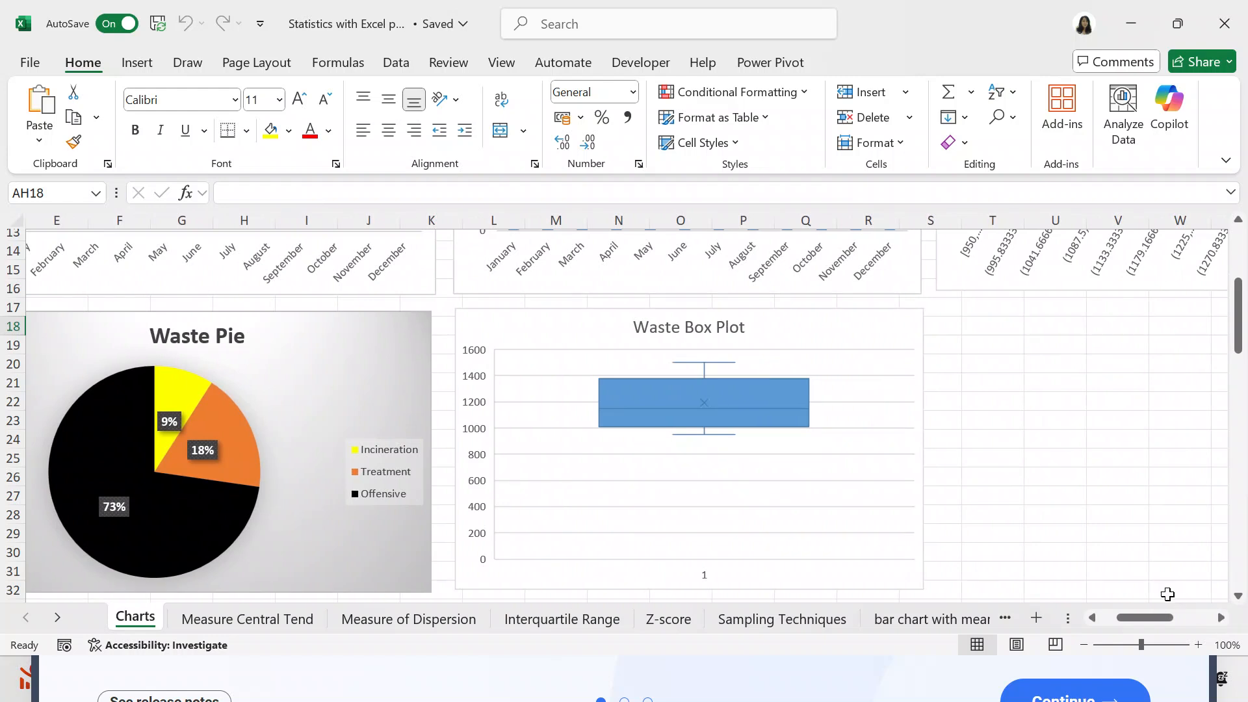
left_click(1095, 618)
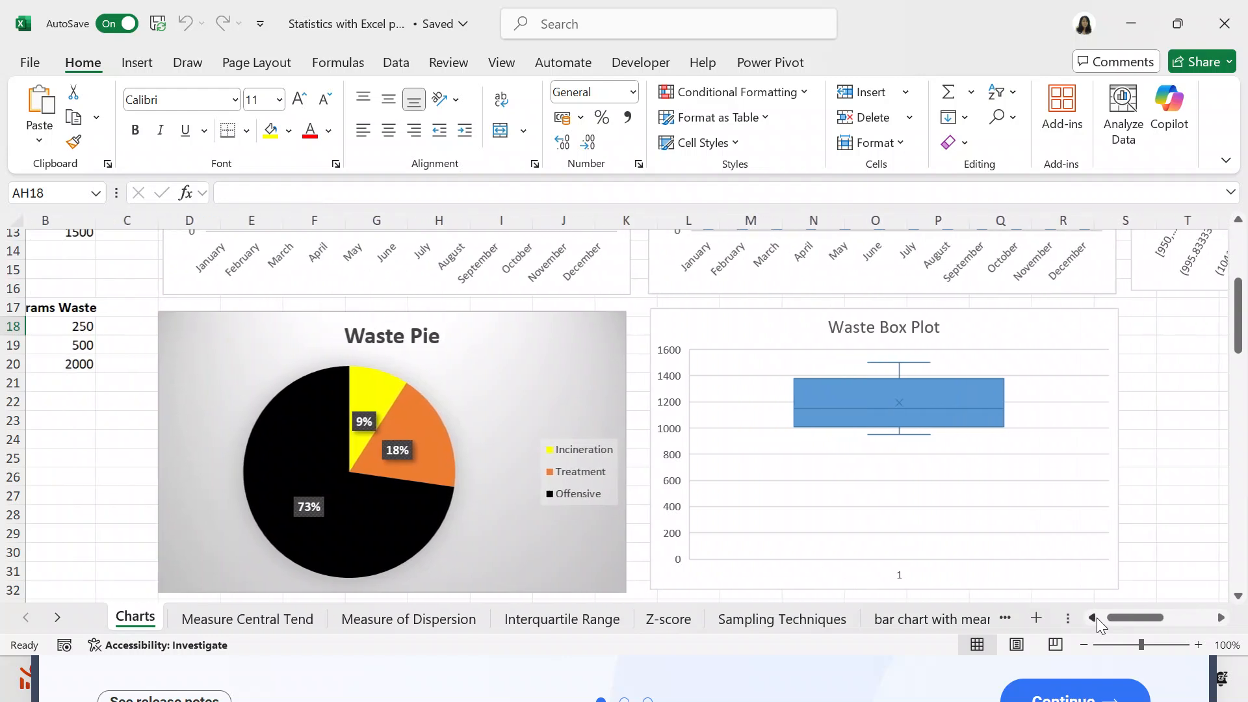
left_click(1239, 598)
scroll(1240, 607, "down", 3)
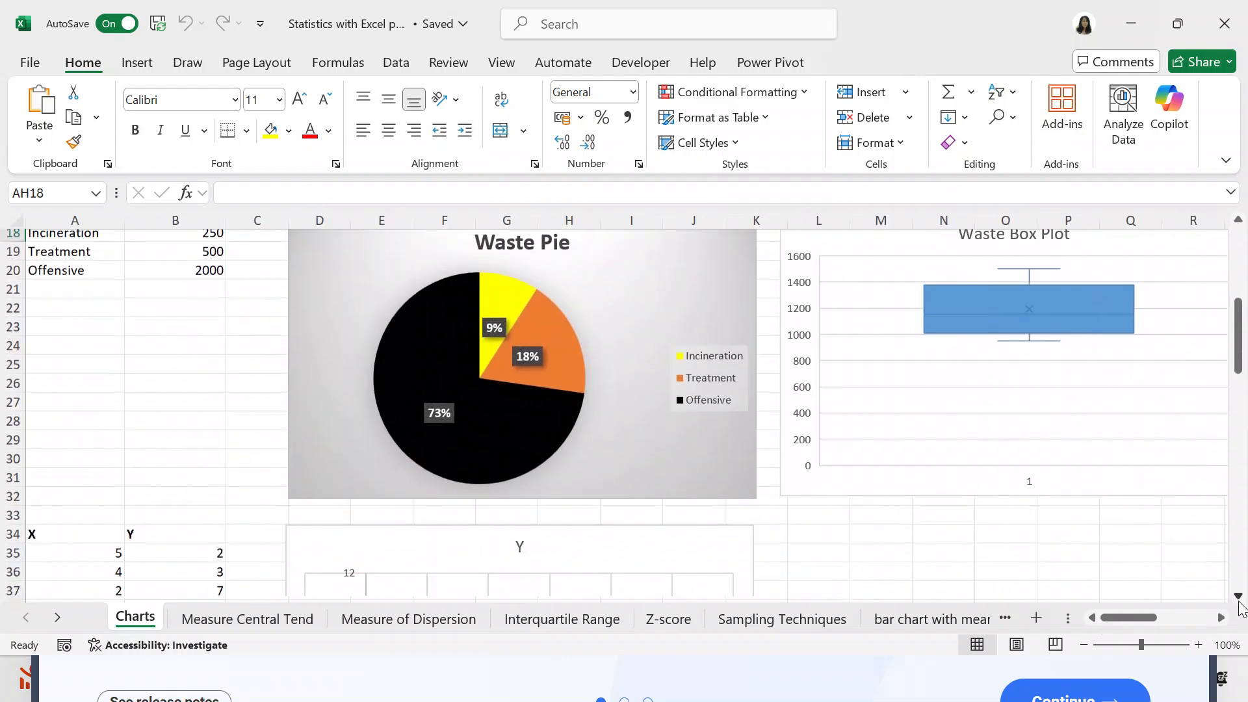
- Examine the bubble chart of the X and Y data and the QQ Plot chart below it
scroll(1240, 608, "down", 2)
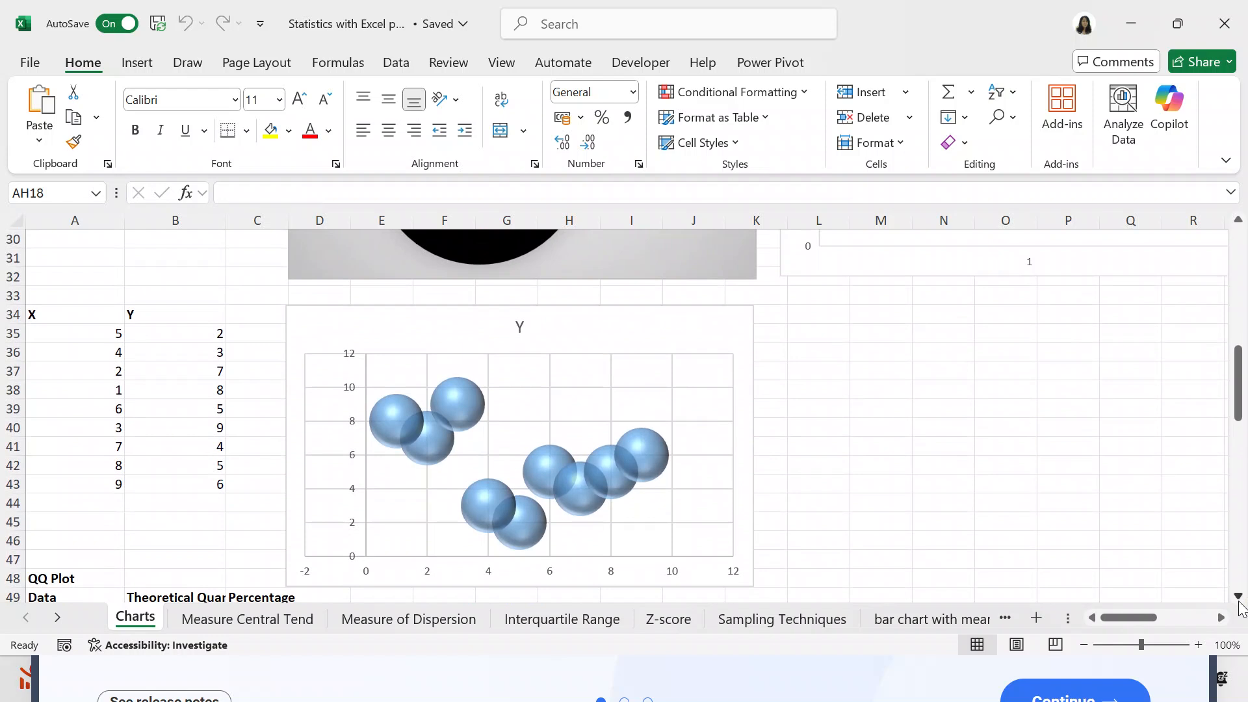
left_click(1239, 601)
left_click(1239, 601)
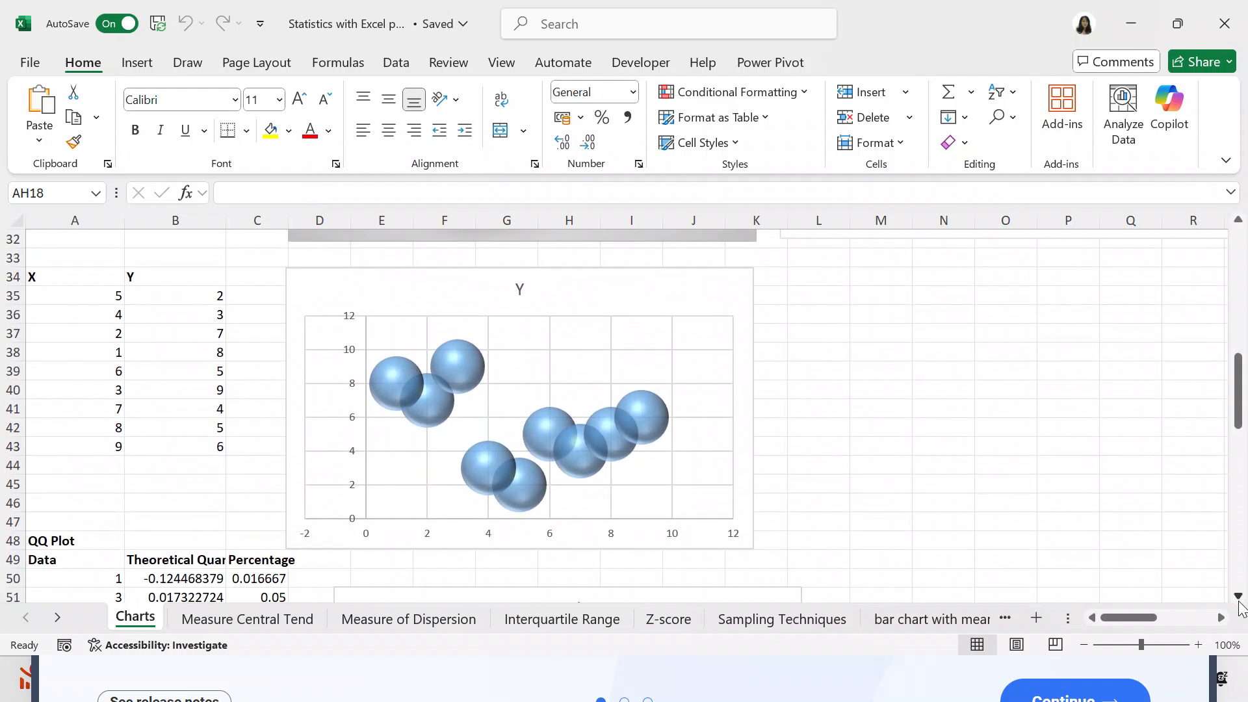
left_click(1239, 600)
left_click(1239, 601)
left_click(1239, 601)
left_click(1239, 601)
left_click(1239, 600)
left_click(1238, 601)
left_click(1239, 600)
left_click(1238, 600)
left_click(1239, 601)
left_click(1239, 601)
left_click(1239, 601)
left_click(1239, 600)
left_click(1239, 601)
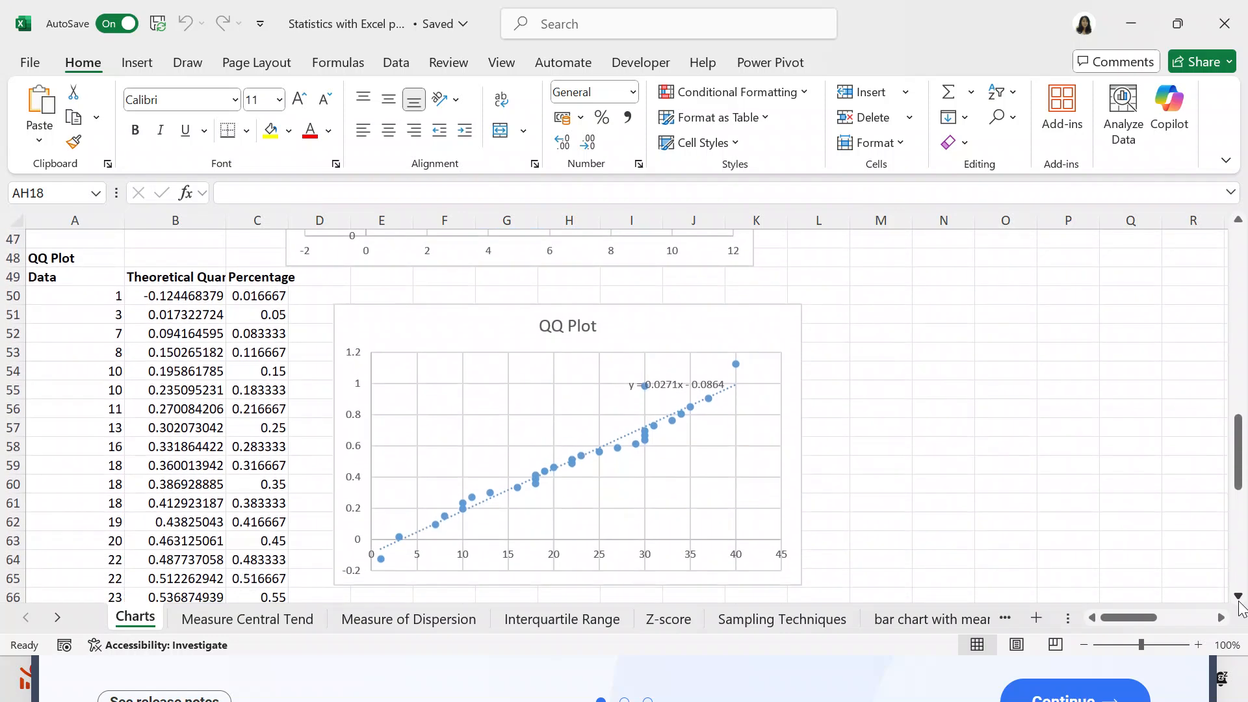
left_click(1239, 600)
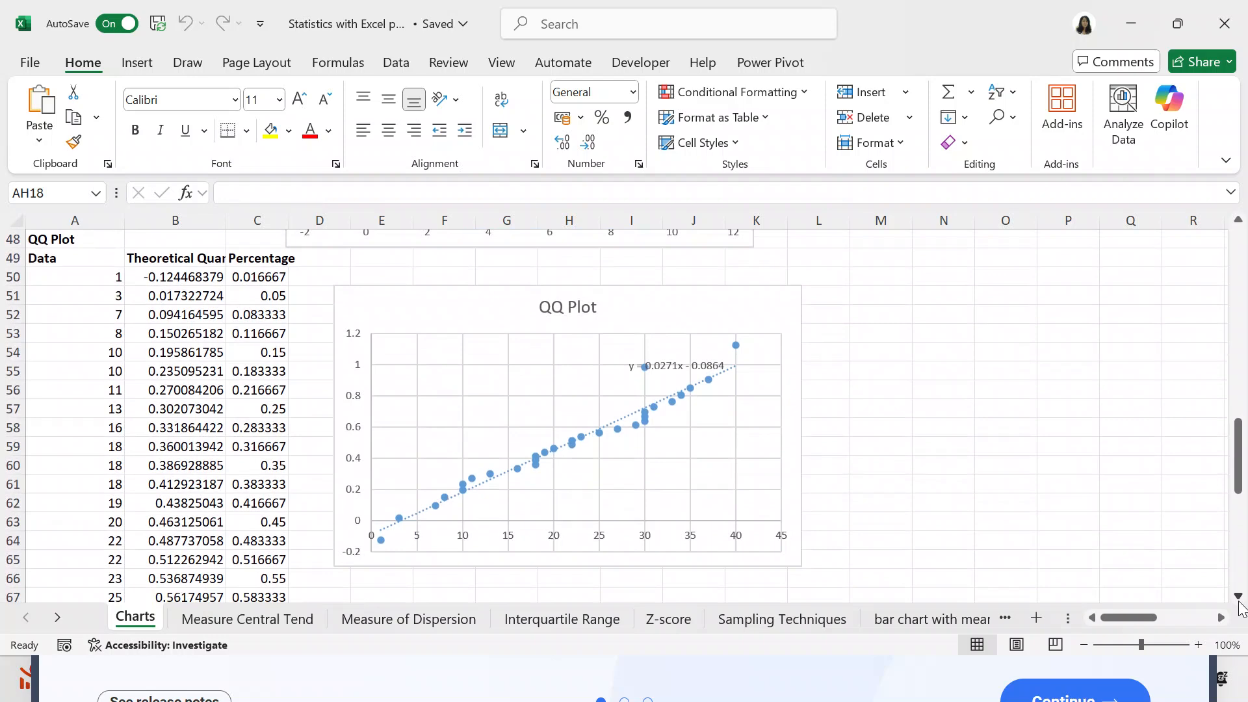
- Read through the remaining QQ Plot data, its mean and standard deviation, and the start of the Heatmap table
left_click(1238, 600)
left_click(1238, 601)
left_click(1239, 601)
left_click(1239, 601)
left_click(1238, 600)
left_click(1238, 601)
left_click(1239, 601)
left_click(1239, 600)
left_click(1239, 601)
left_click(1239, 600)
left_click(1239, 600)
left_click(1239, 600)
left_click(1239, 600)
left_click(1238, 600)
left_click(1238, 600)
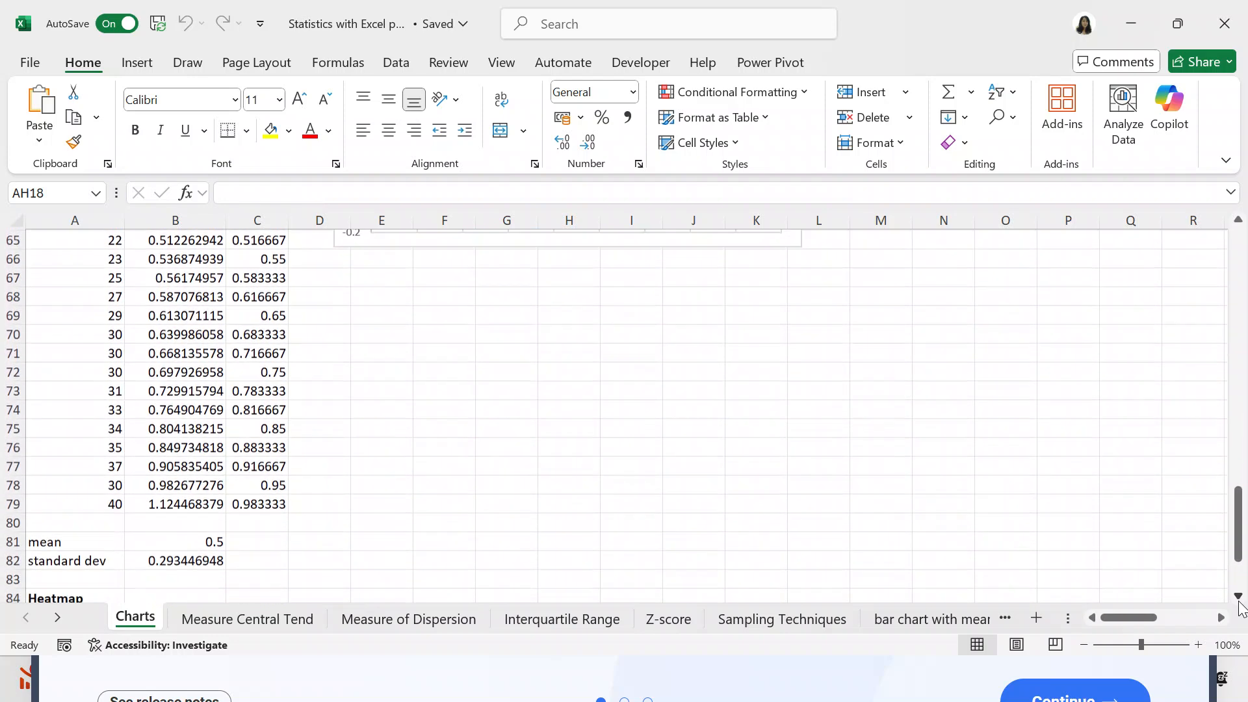
left_click(1238, 221)
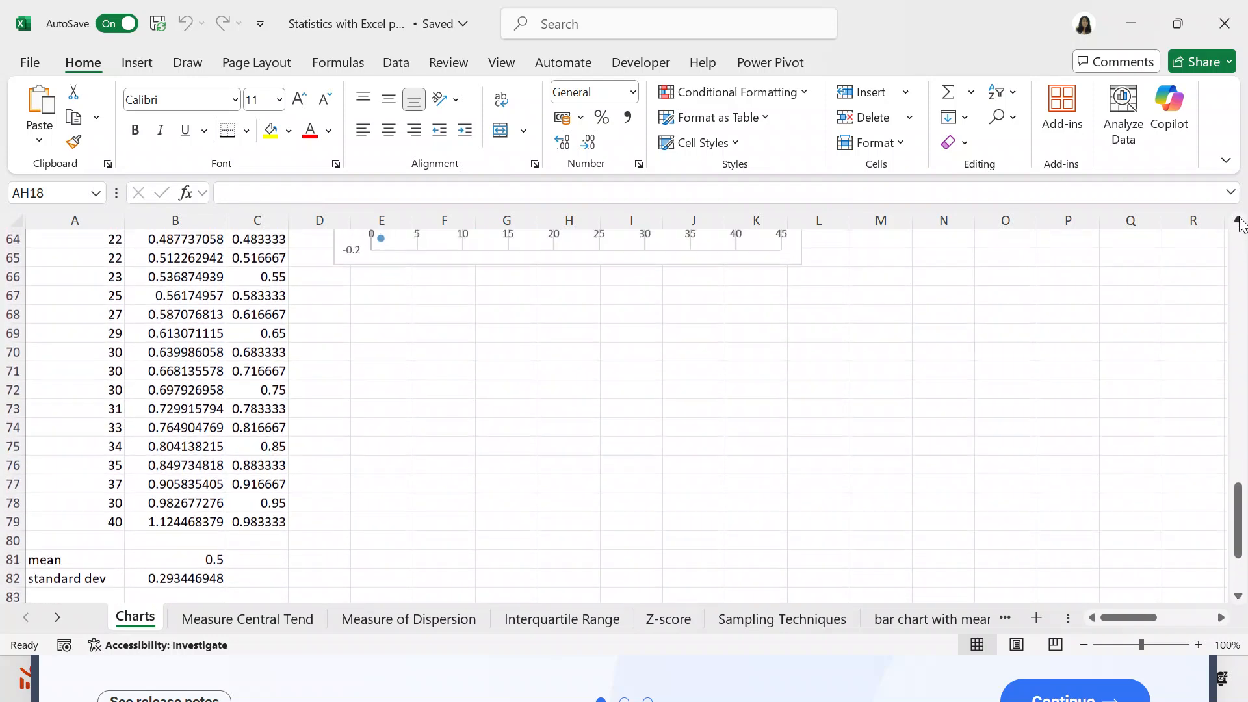
left_click(1239, 221)
left_click(1239, 221)
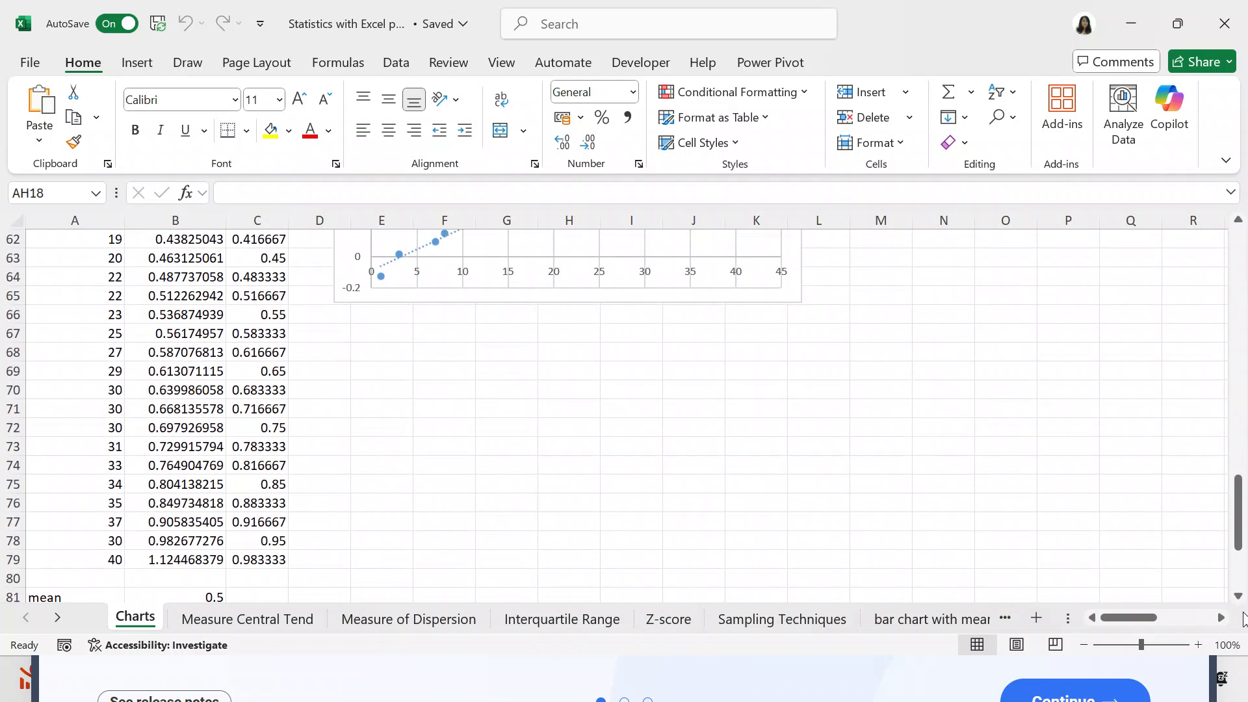
left_click(1239, 598)
left_click(1239, 598)
left_click(1239, 598)
left_click(1240, 598)
left_click(1240, 598)
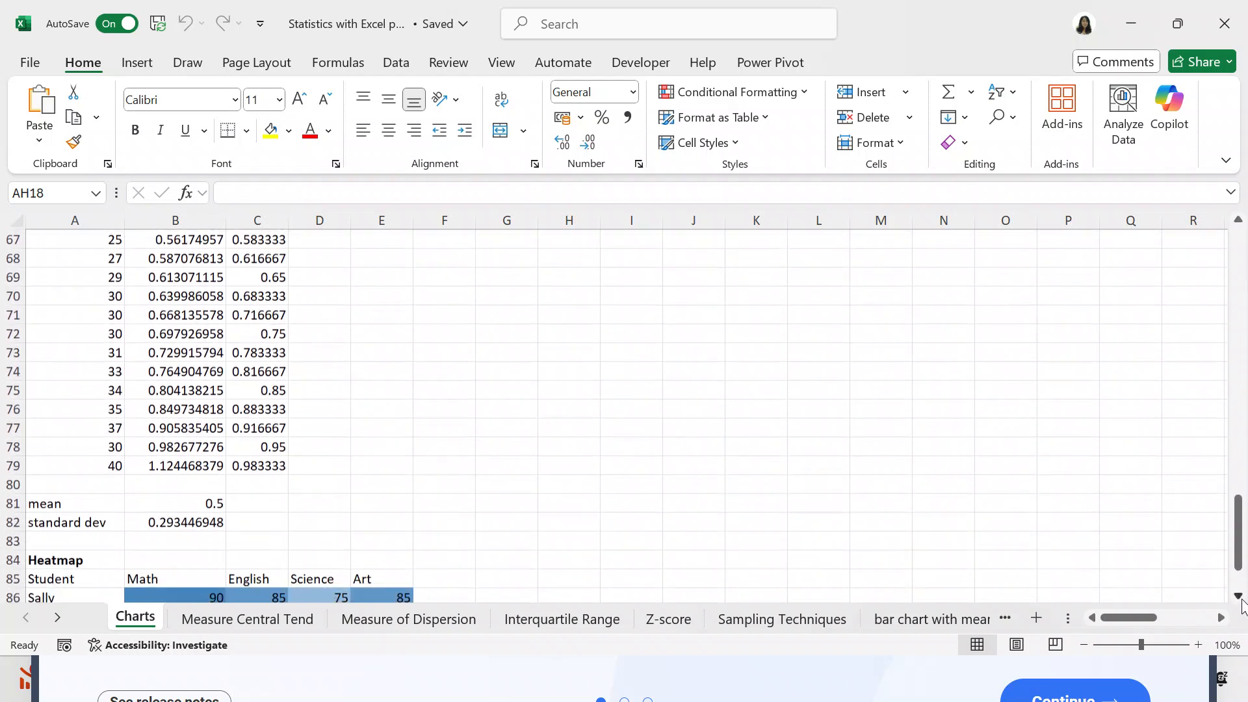
left_click(1239, 598)
left_click(1239, 598)
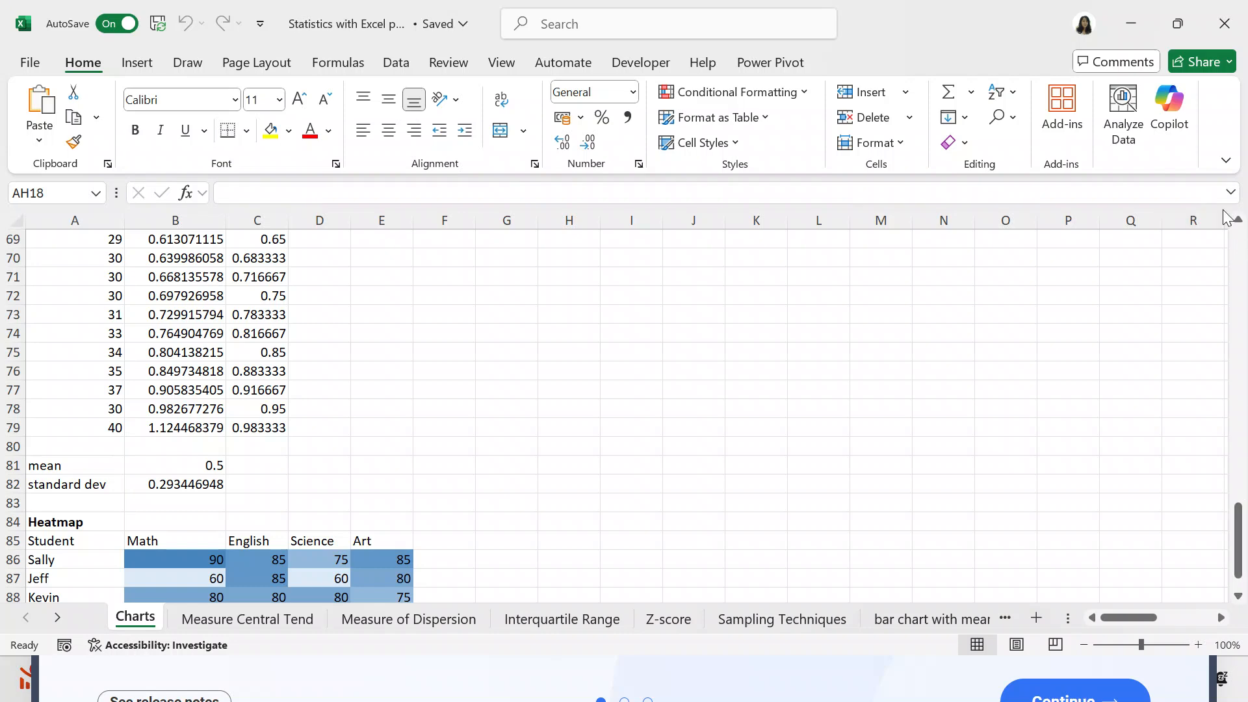
- Go back to the QQ Plot chart and examine its points and trendline
left_click(1238, 221)
left_click(1238, 221)
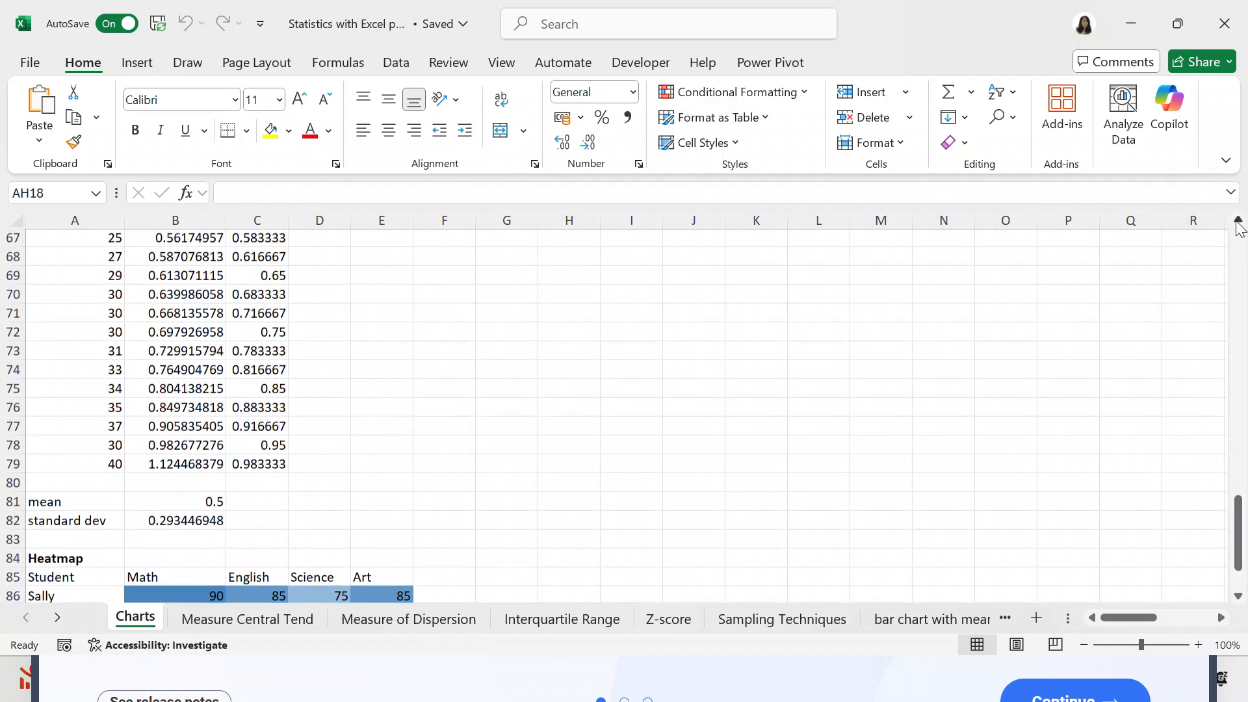
left_click(1238, 221)
left_click(1239, 221)
left_click(1238, 221)
left_click(1238, 221)
left_click(1238, 221)
left_click(1238, 221)
left_click(1238, 221)
left_click(1238, 221)
left_click(1238, 221)
left_click(1238, 221)
left_click(1239, 221)
left_click(1238, 221)
left_click(1238, 221)
left_click(1238, 221)
left_click(1238, 221)
left_click(1238, 221)
left_click(1238, 221)
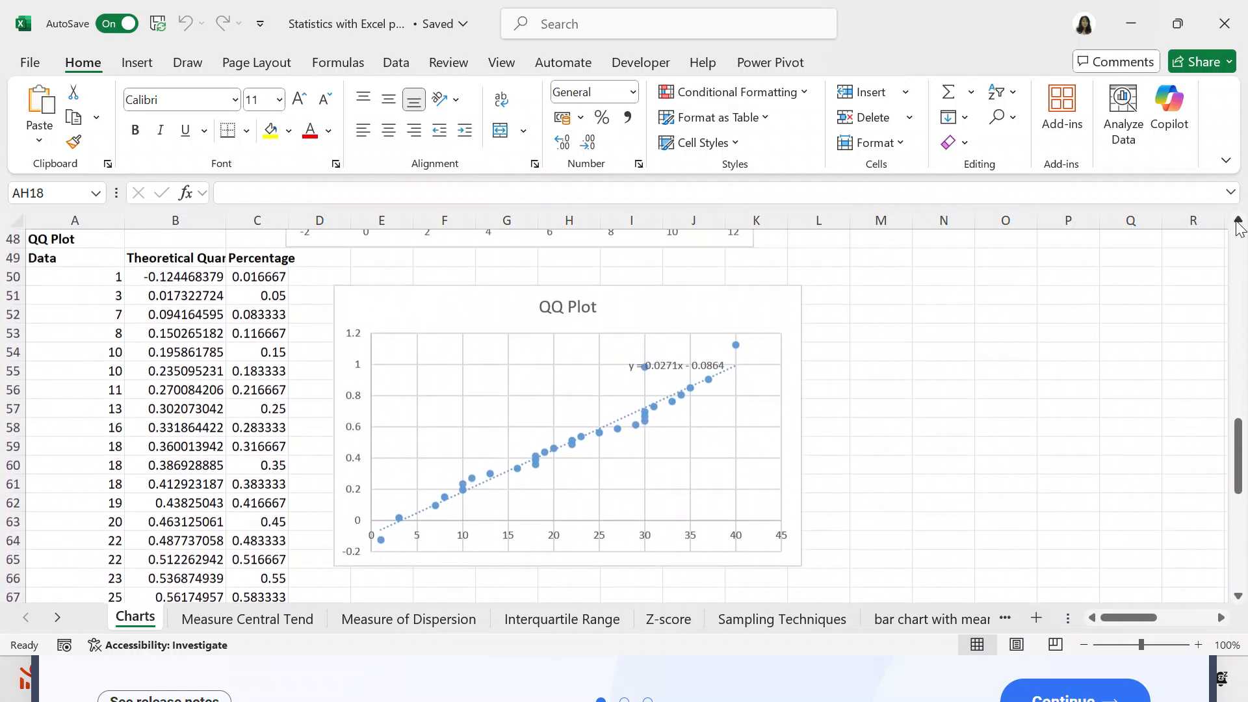
left_click(1238, 220)
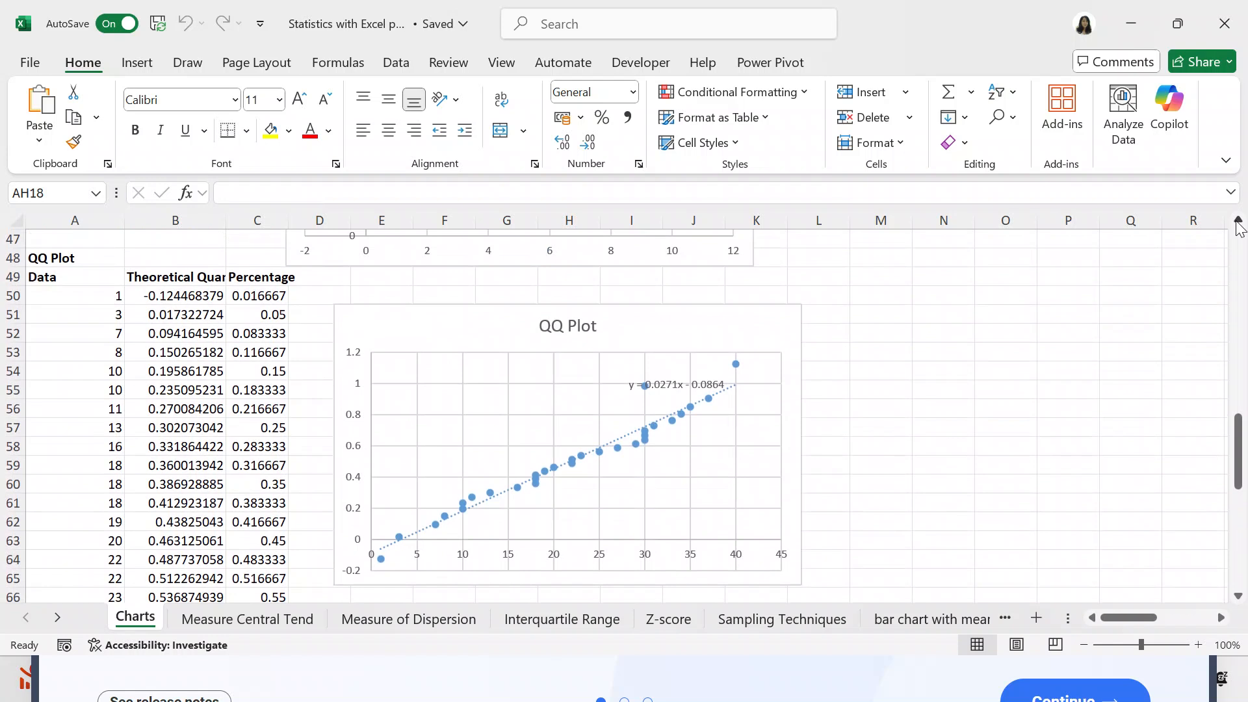
- Examine the color-shaded student scores in the Heatmap table below the QQ Plot data
left_click(1239, 596)
left_click(1240, 596)
left_click(1240, 597)
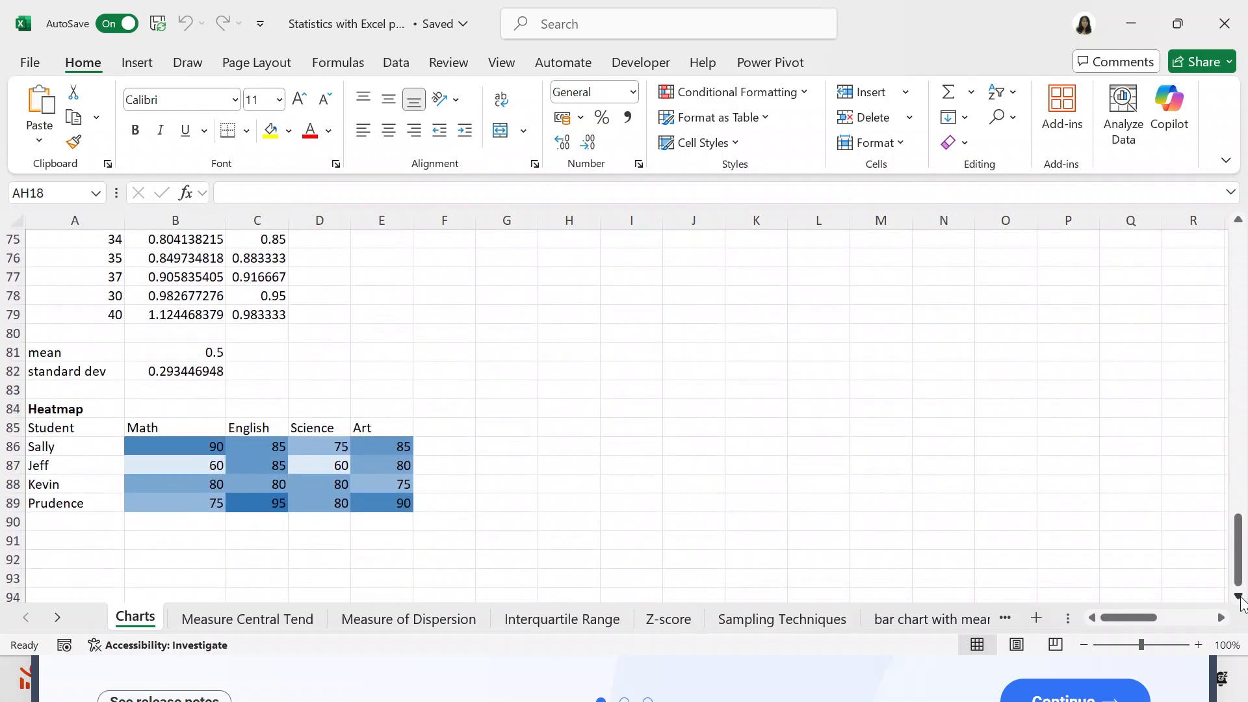
left_click(1240, 597)
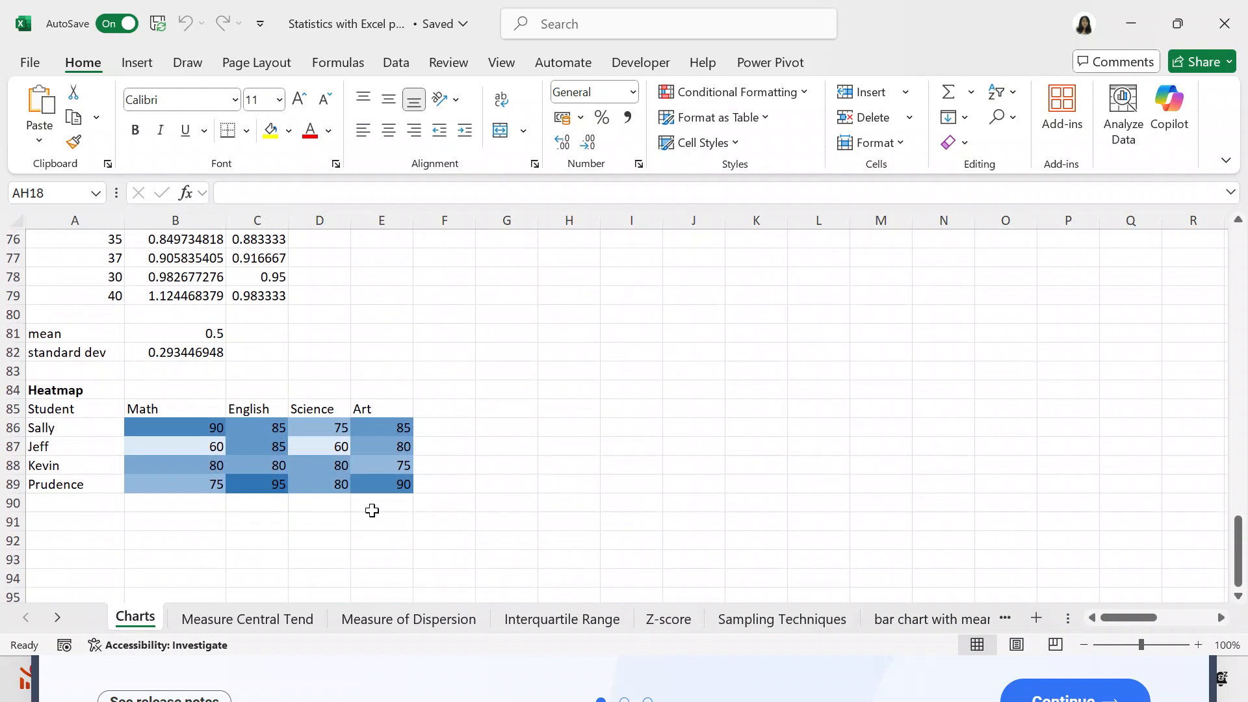
left_click(365, 486)
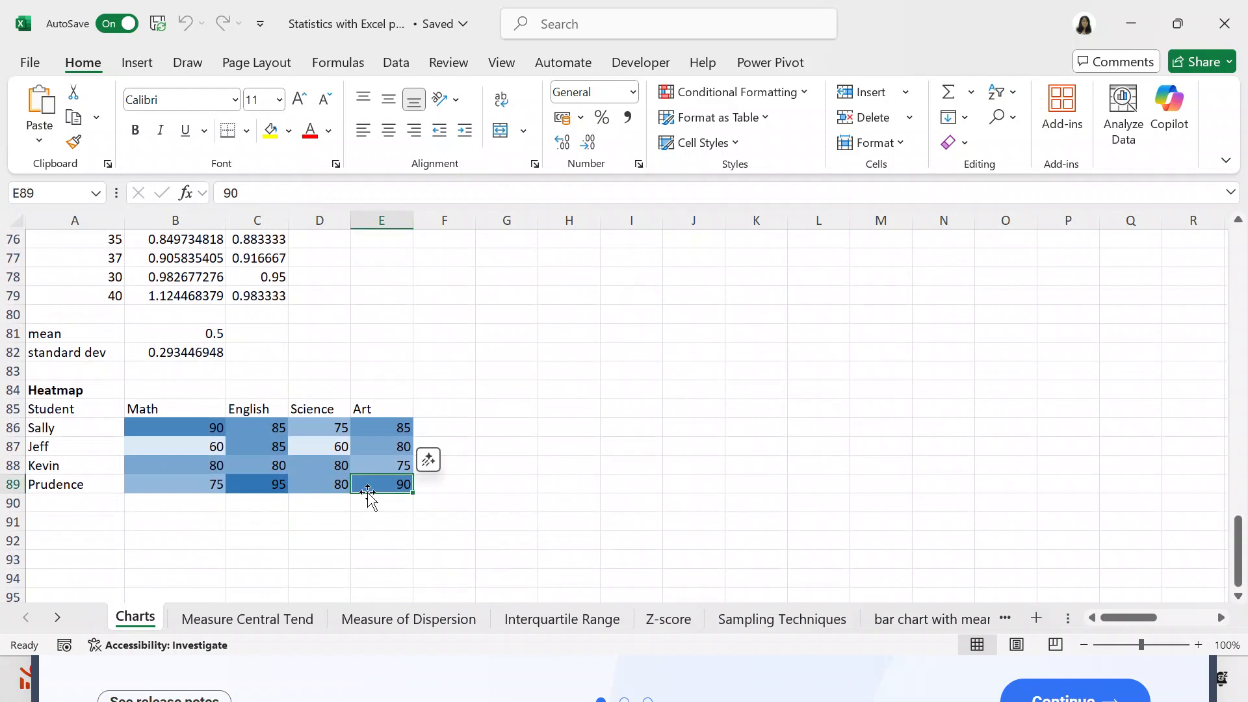
left_click(479, 533)
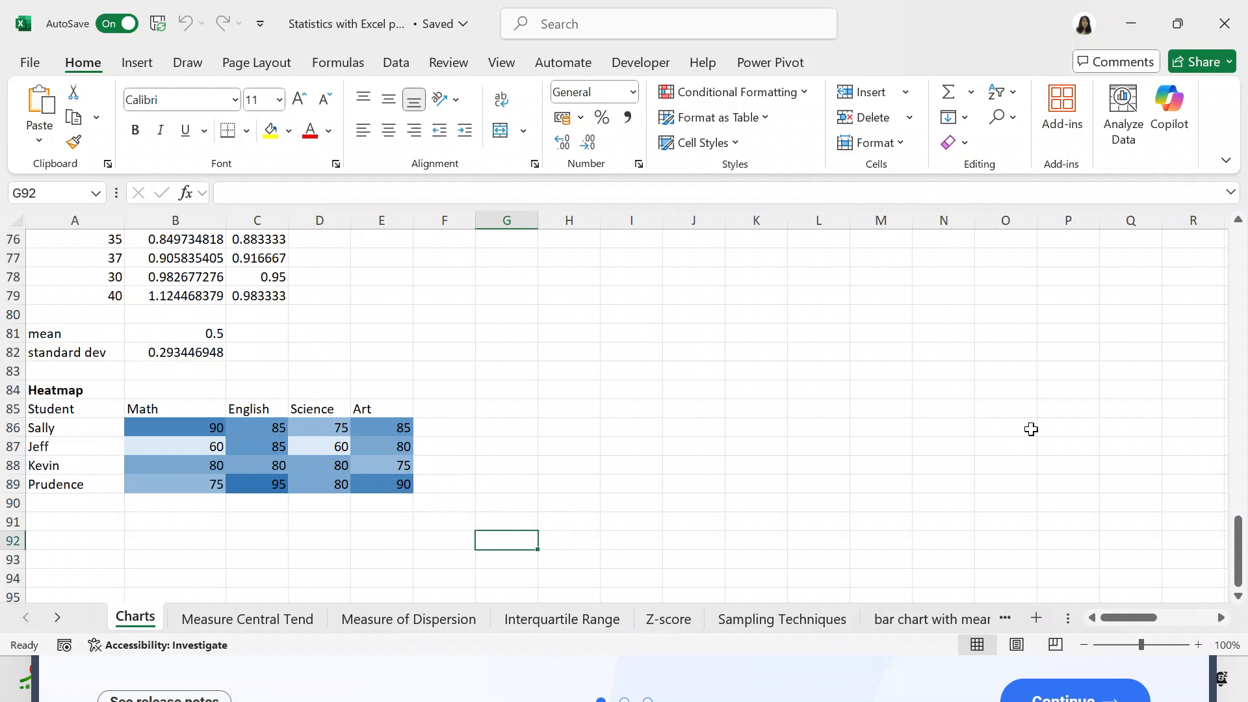
left_click(1238, 222)
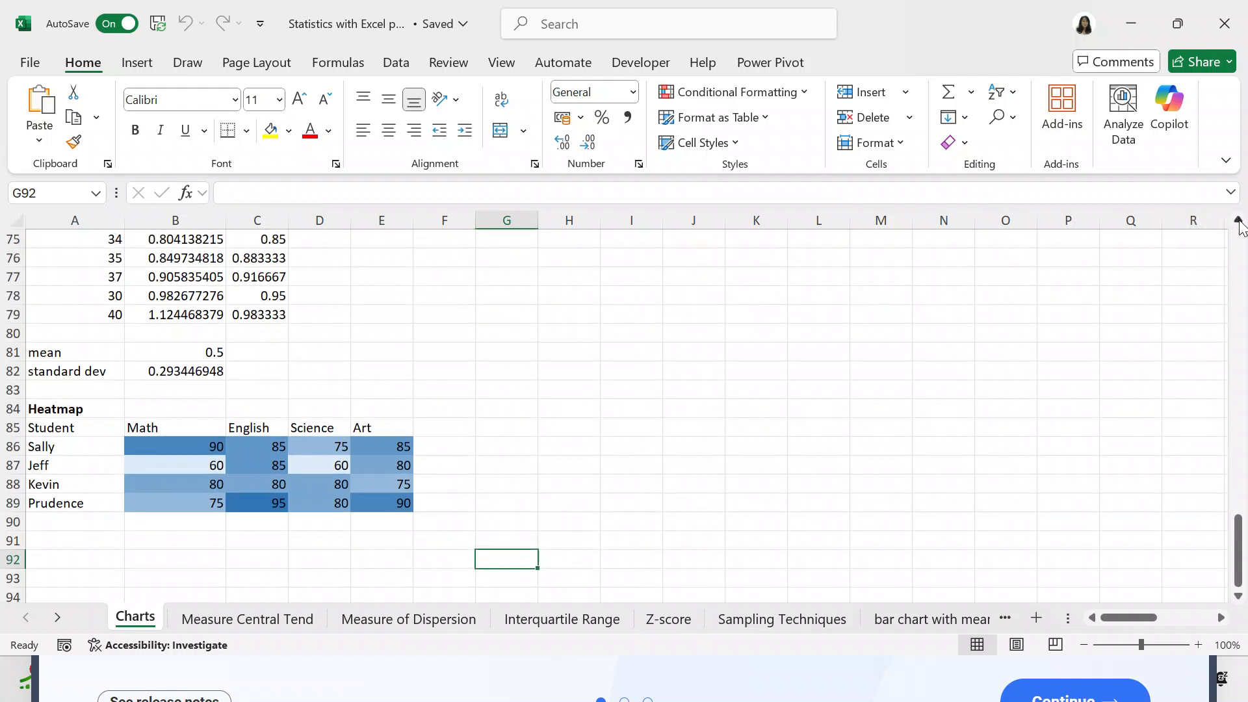
triple_click(1238, 222)
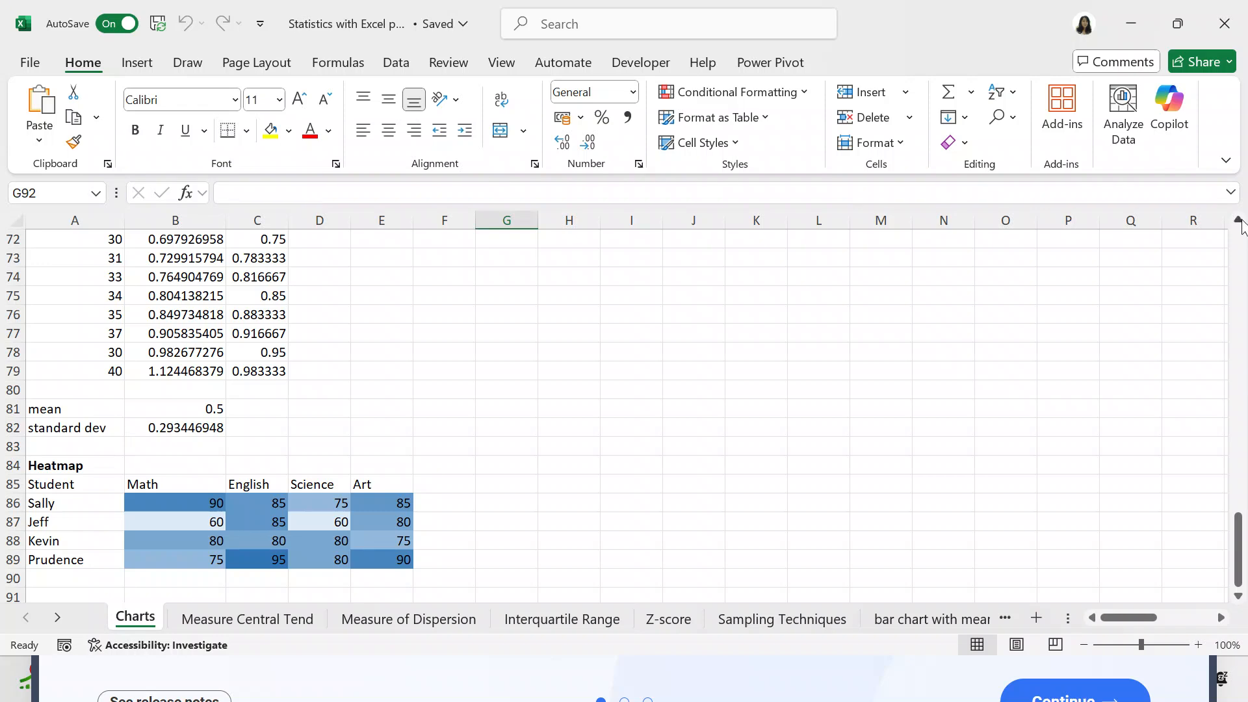
left_click(1238, 221)
left_click(1238, 221)
double_click(1238, 221)
left_click(1238, 221)
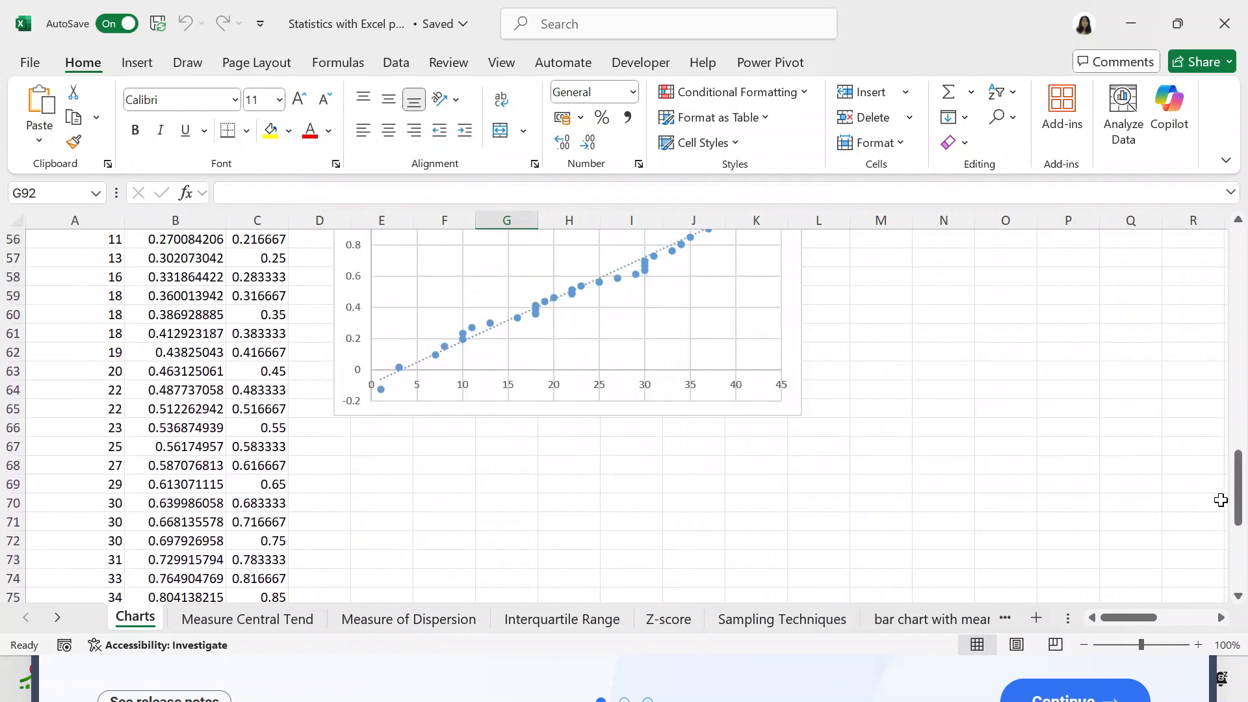
- Enter the column headings "X value" in A92 and "Y value" in B92, below the Heatmap table
left_click(1238, 595)
left_click(1238, 597)
left_click(1238, 597)
left_click(1238, 597)
left_click(1238, 597)
left_click(1238, 596)
left_click(1239, 597)
left_click(1238, 597)
left_click(1238, 596)
left_click(1238, 596)
left_click(1238, 596)
left_click(1238, 597)
left_click(1238, 597)
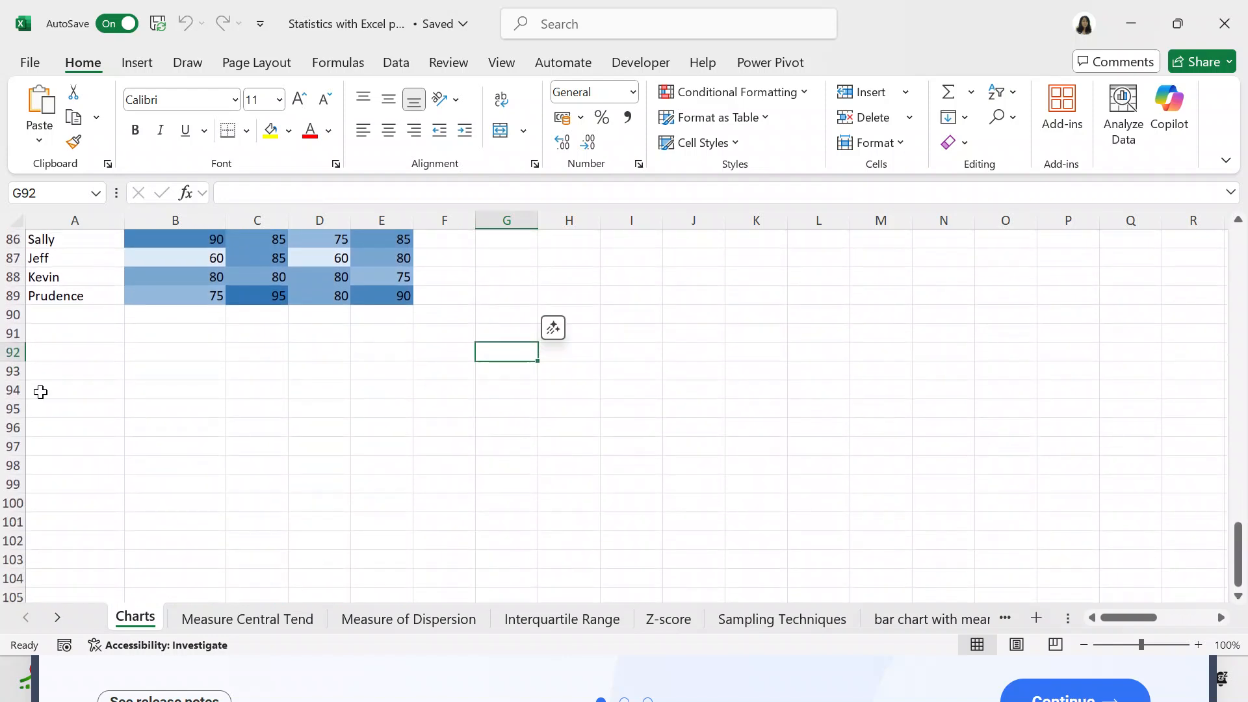
left_click(64, 352)
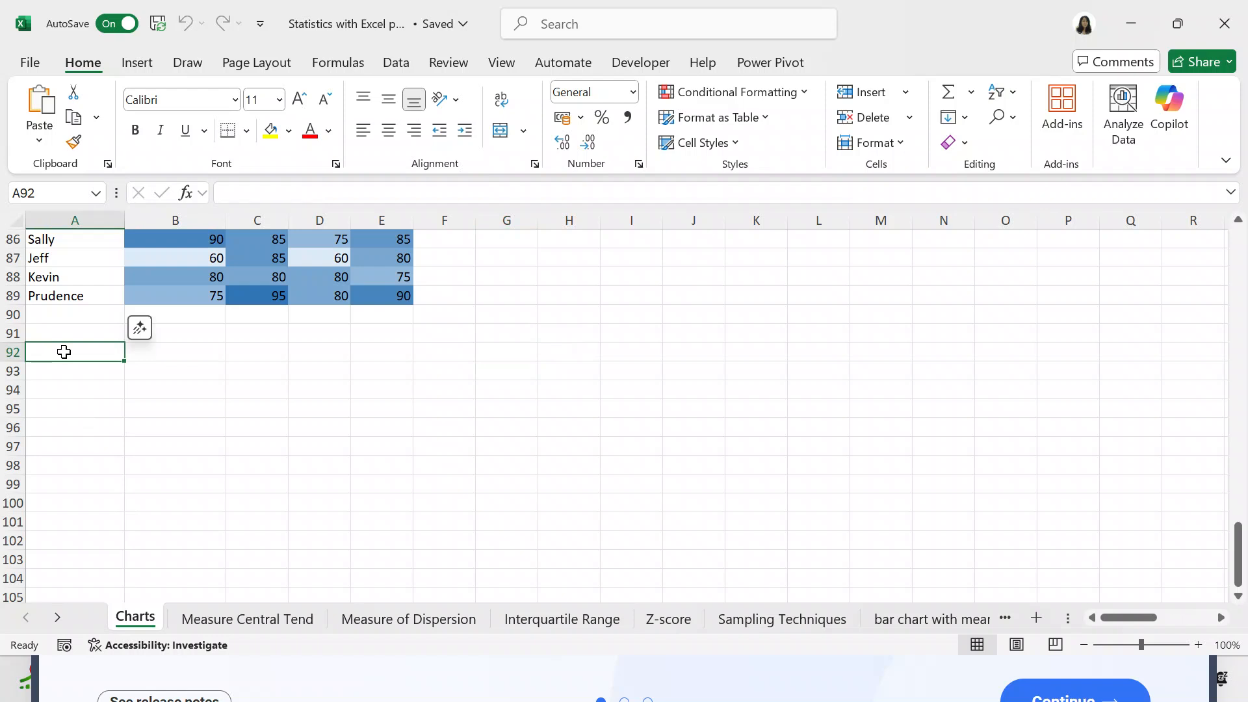
double_click(64, 351)
type("X value")
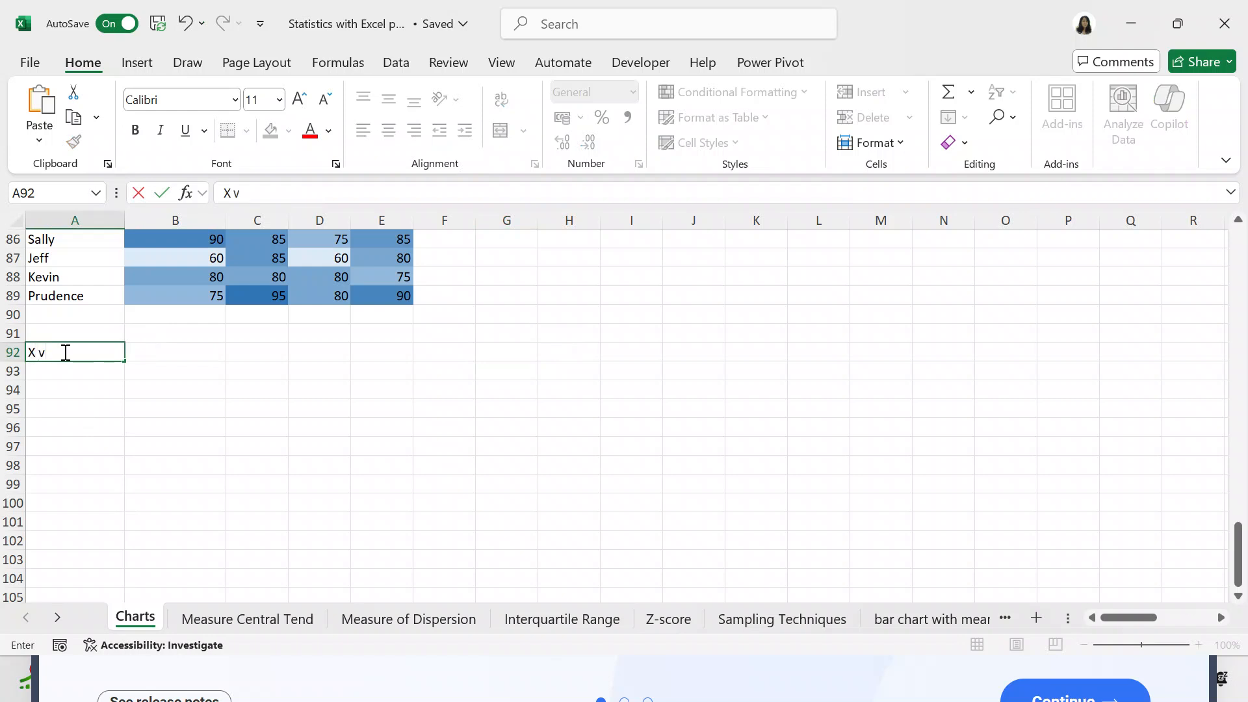
left_click(172, 349)
type("Y value")
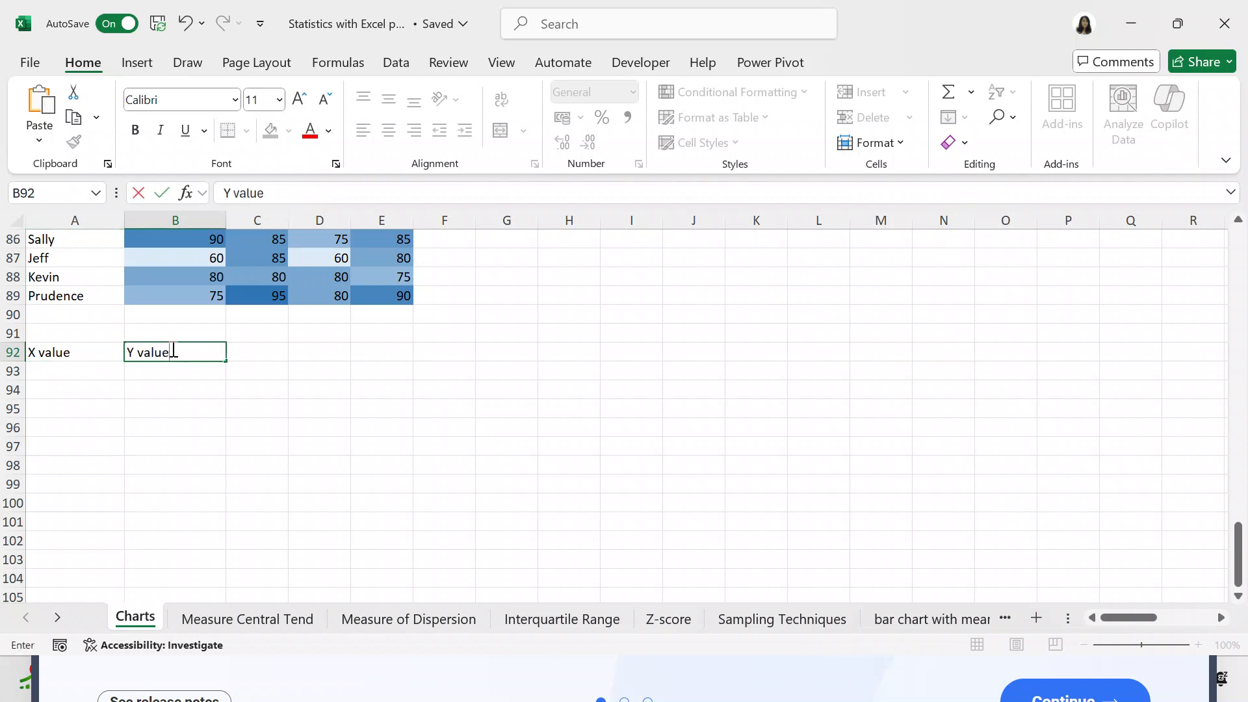
- Enter 1 as the first X value in A93, directly under the "X value" heading
left_click(224, 446)
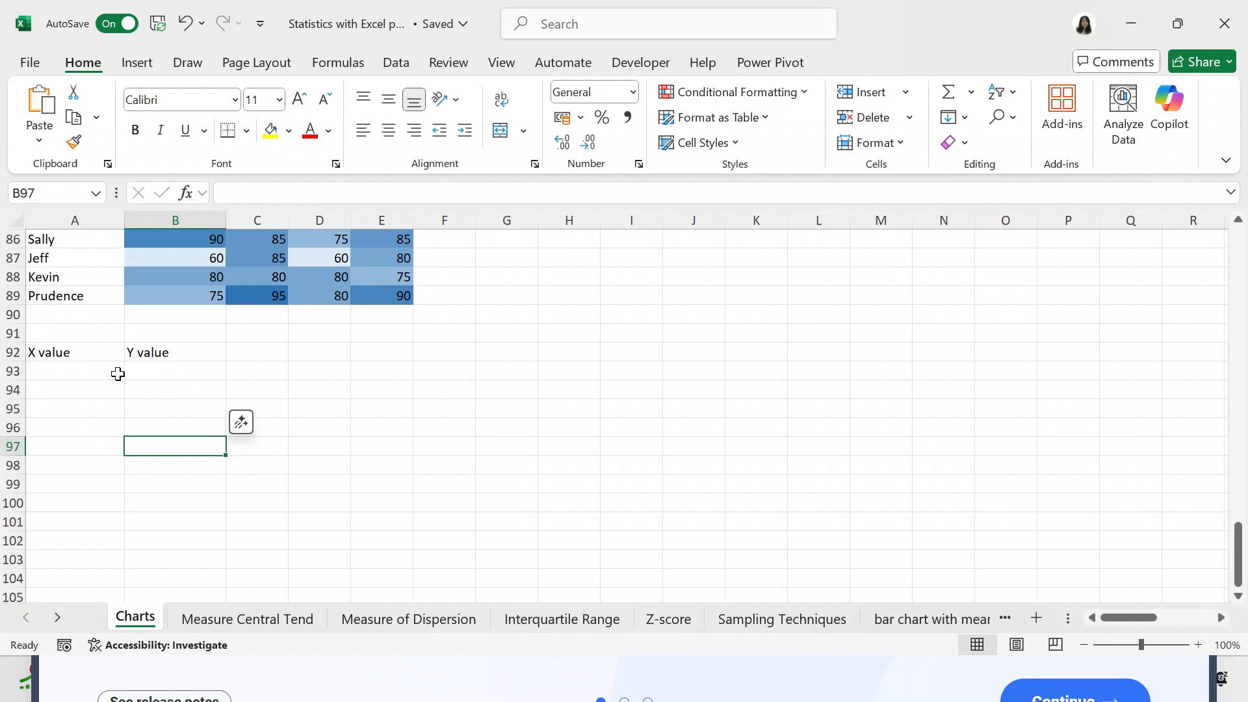
left_click(117, 372)
type("1")
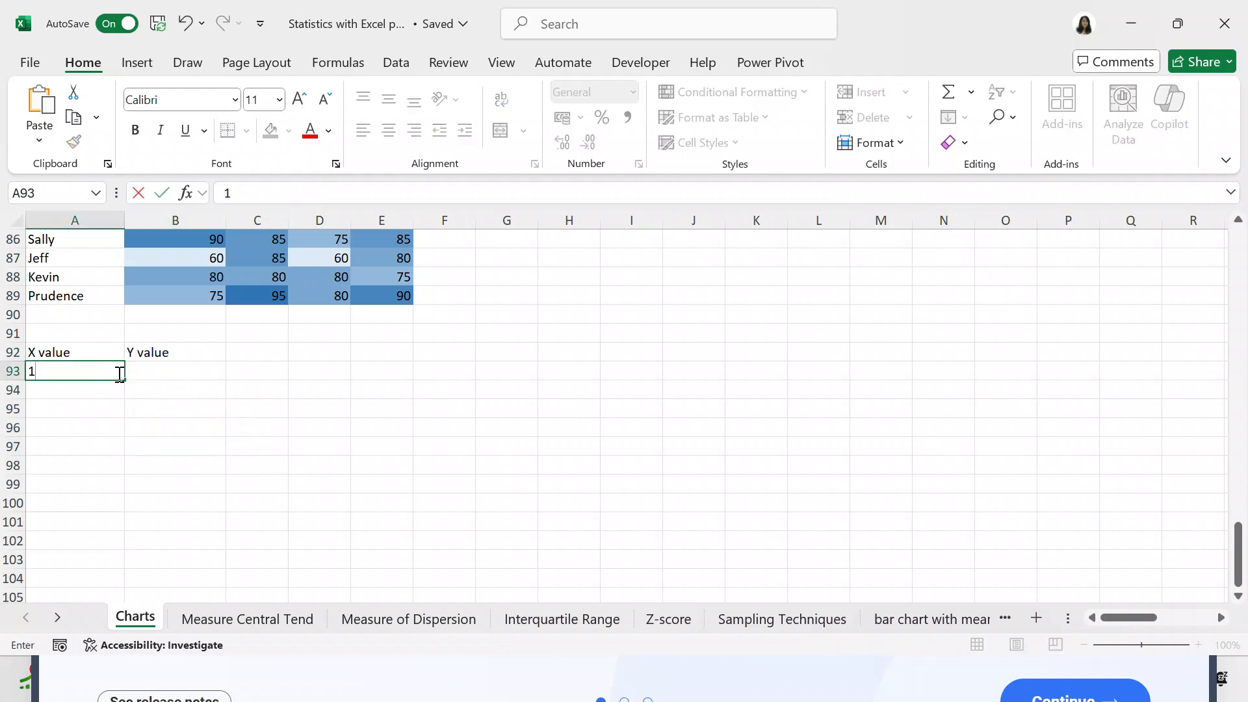
left_click(120, 390)
type("2")
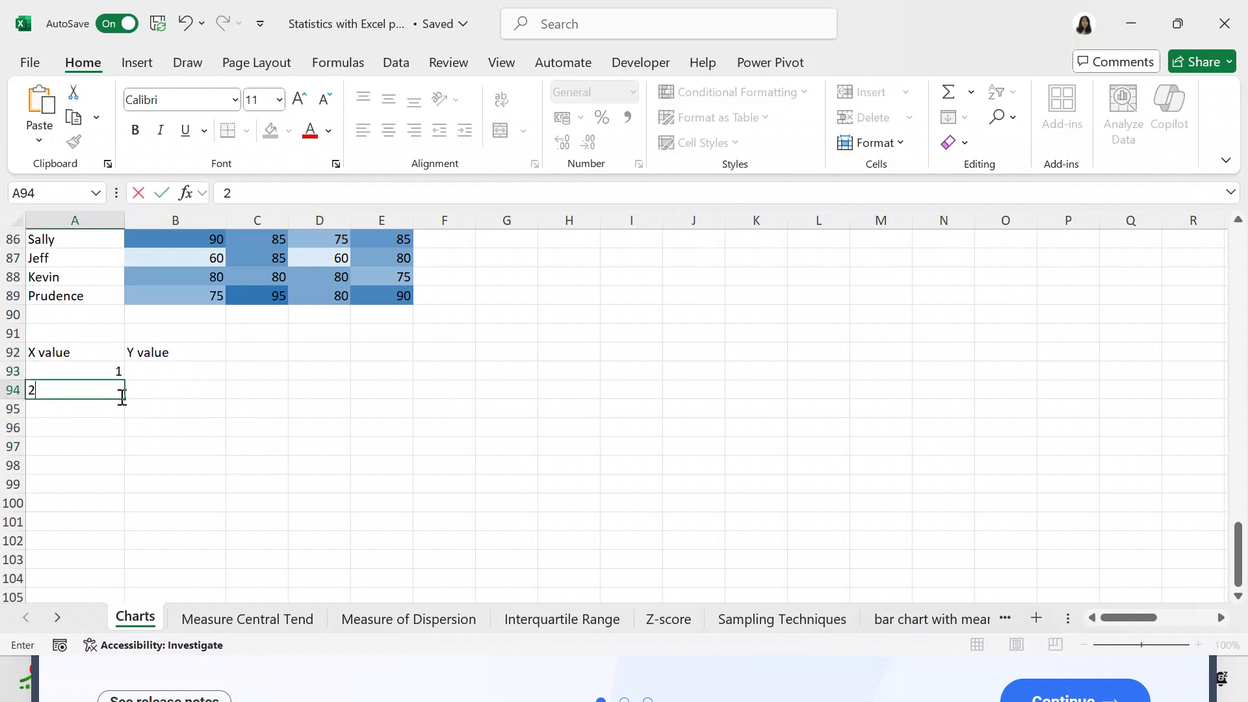
left_click(108, 406)
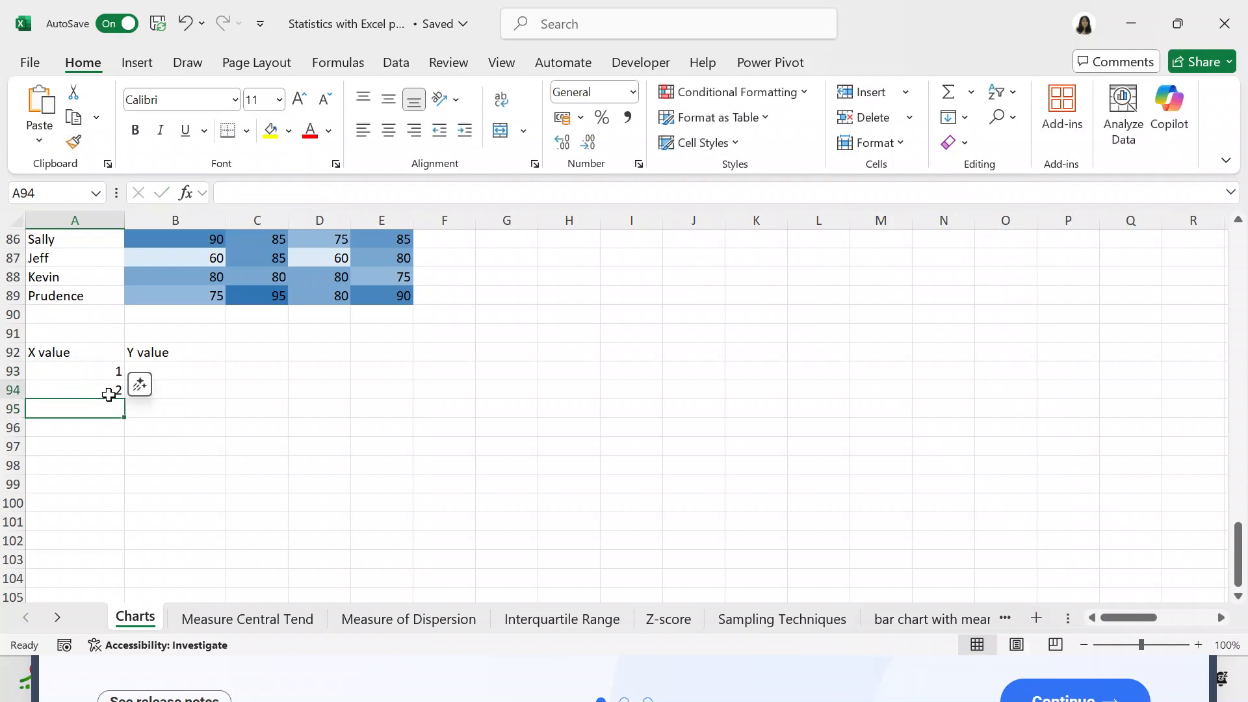
left_click(109, 394)
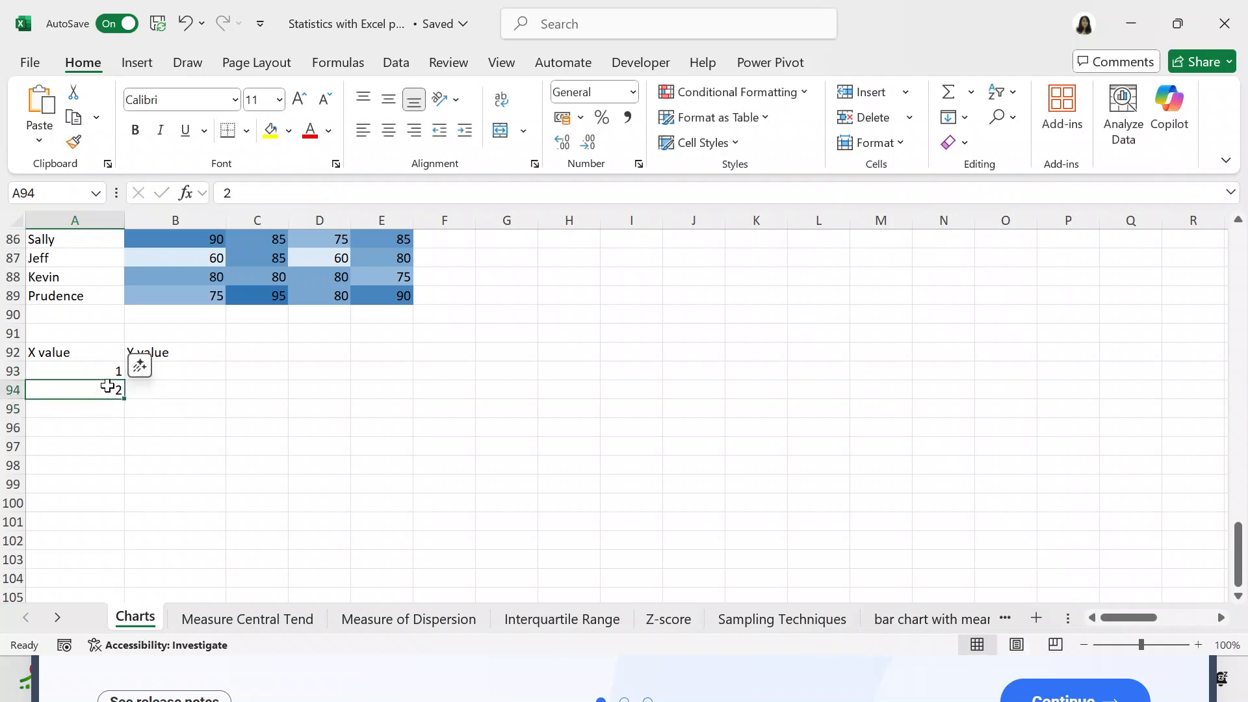
key("Delete")
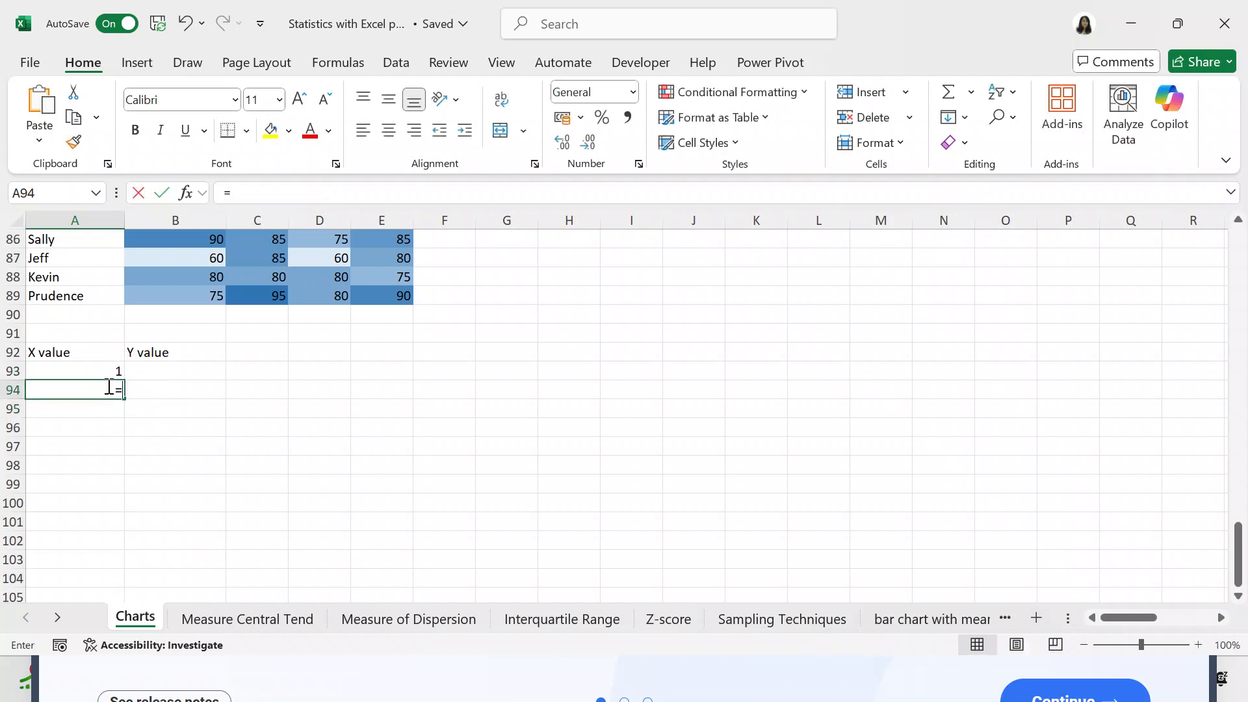
- Enter the formula =A93+1 in A94 to derive the second X value from the first
type("=")
left_click(101, 369)
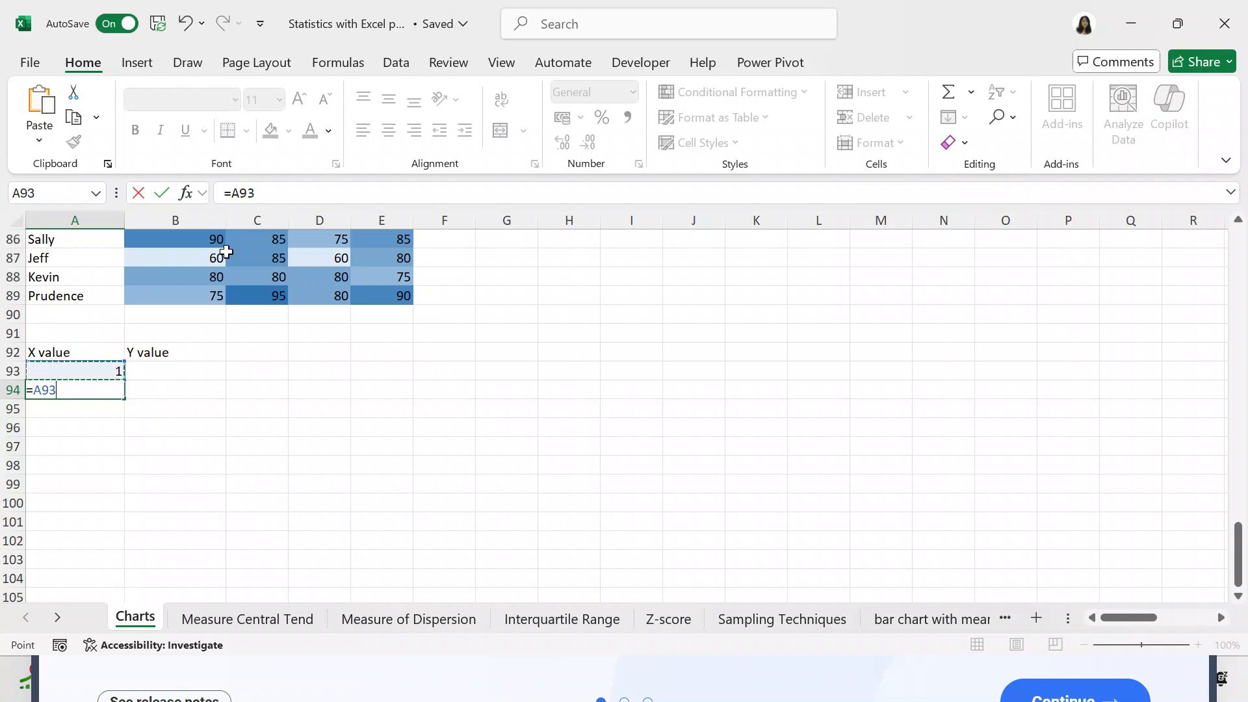
left_click(282, 194)
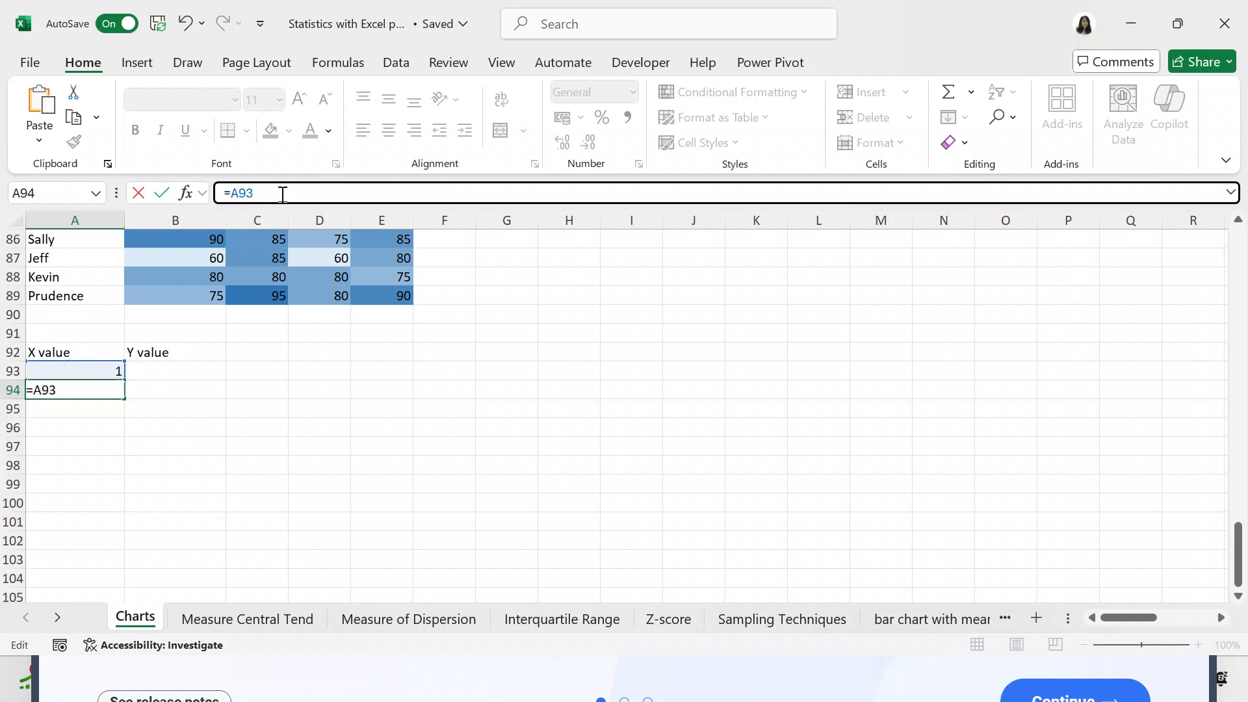
type("+1")
key("Return")
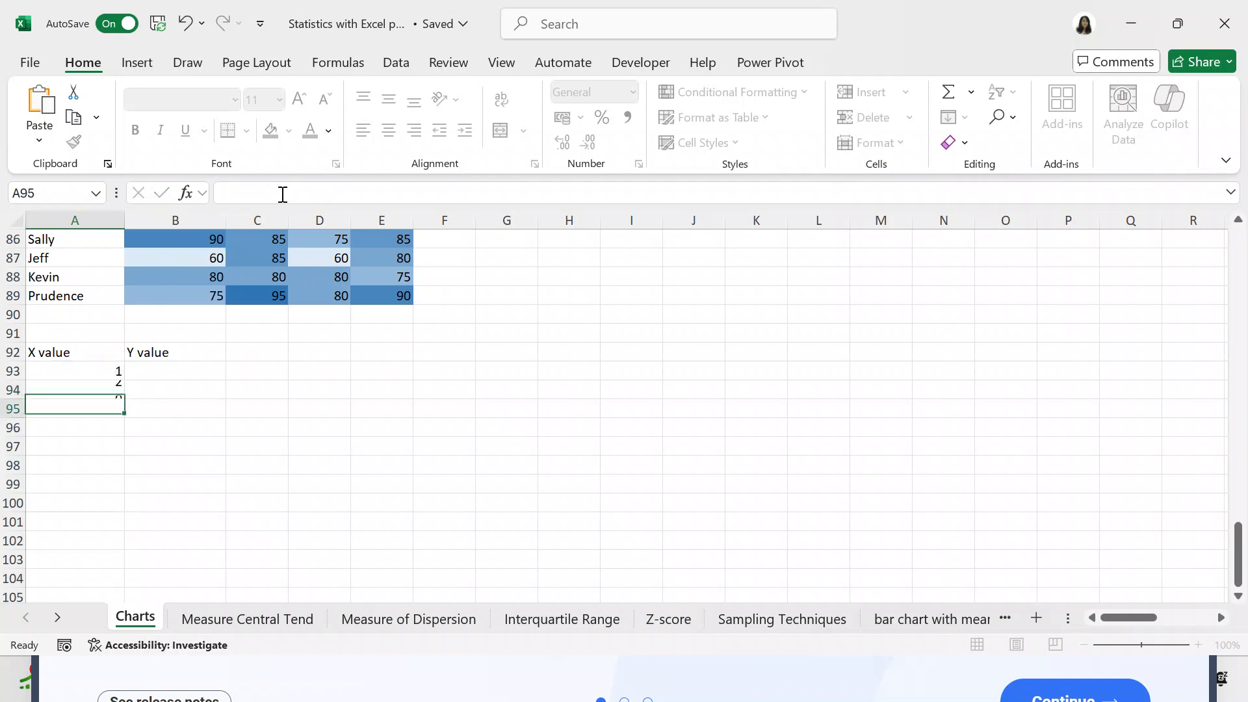
- Fill the X value formula from A94 down through A102
left_click(98, 388)
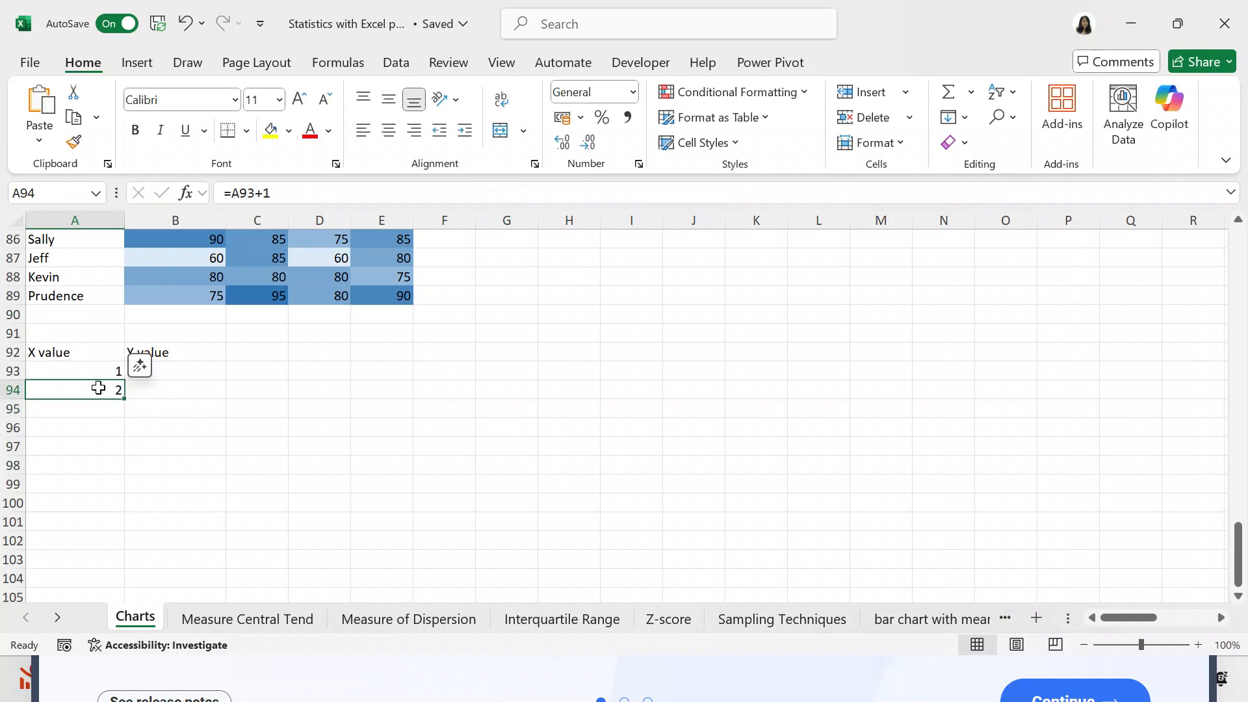
left_click_drag(125, 401, 119, 531)
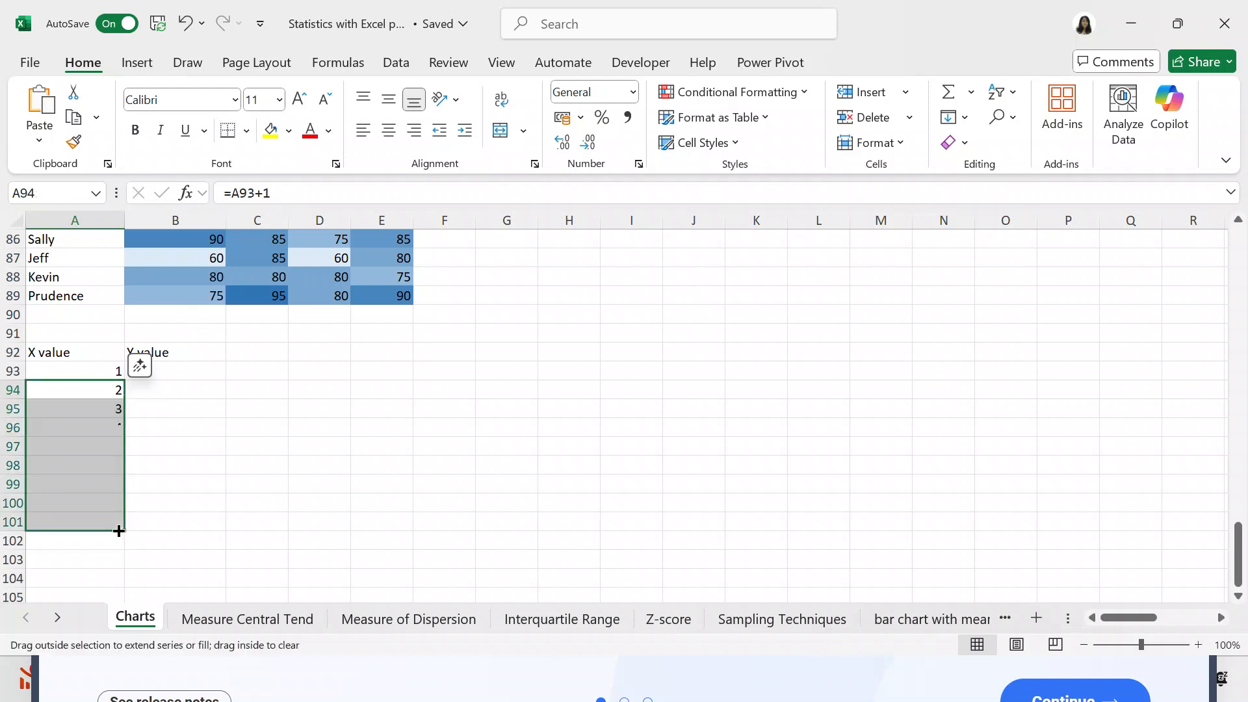
left_click_drag(124, 532, 121, 543)
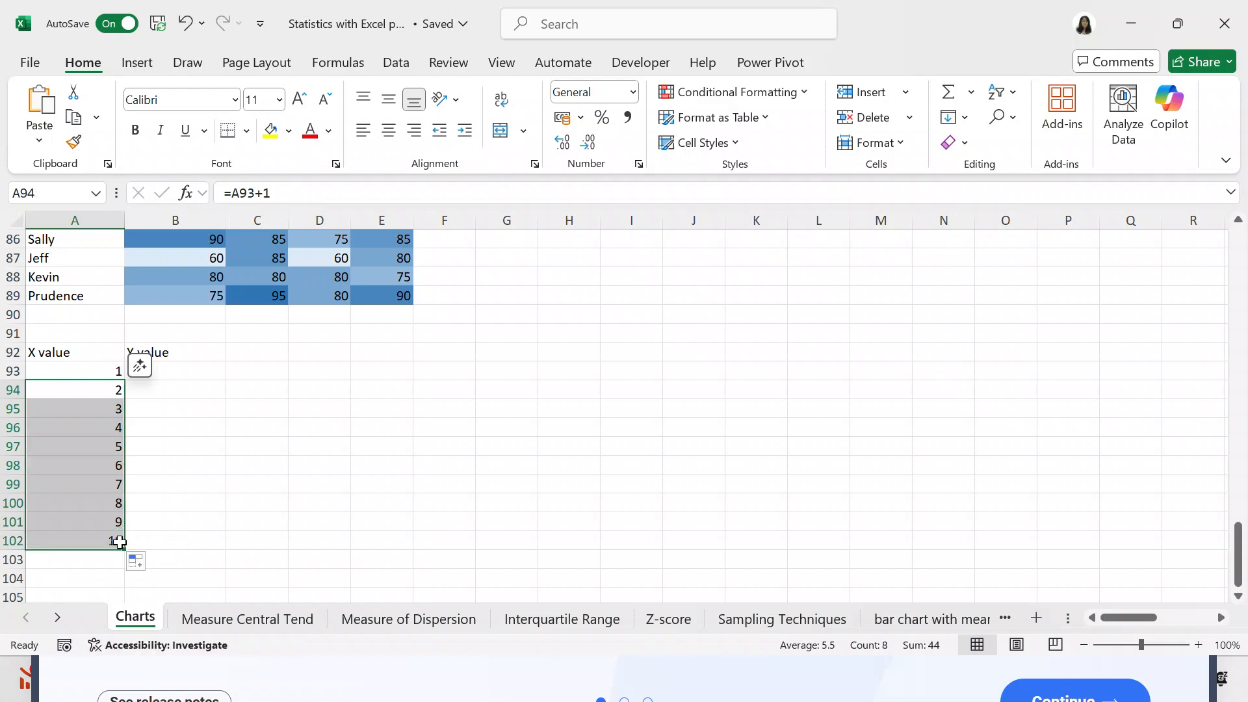
- Enter 2 as the first Y value in B93 and the formula =B93+2 in B94
left_click(188, 367)
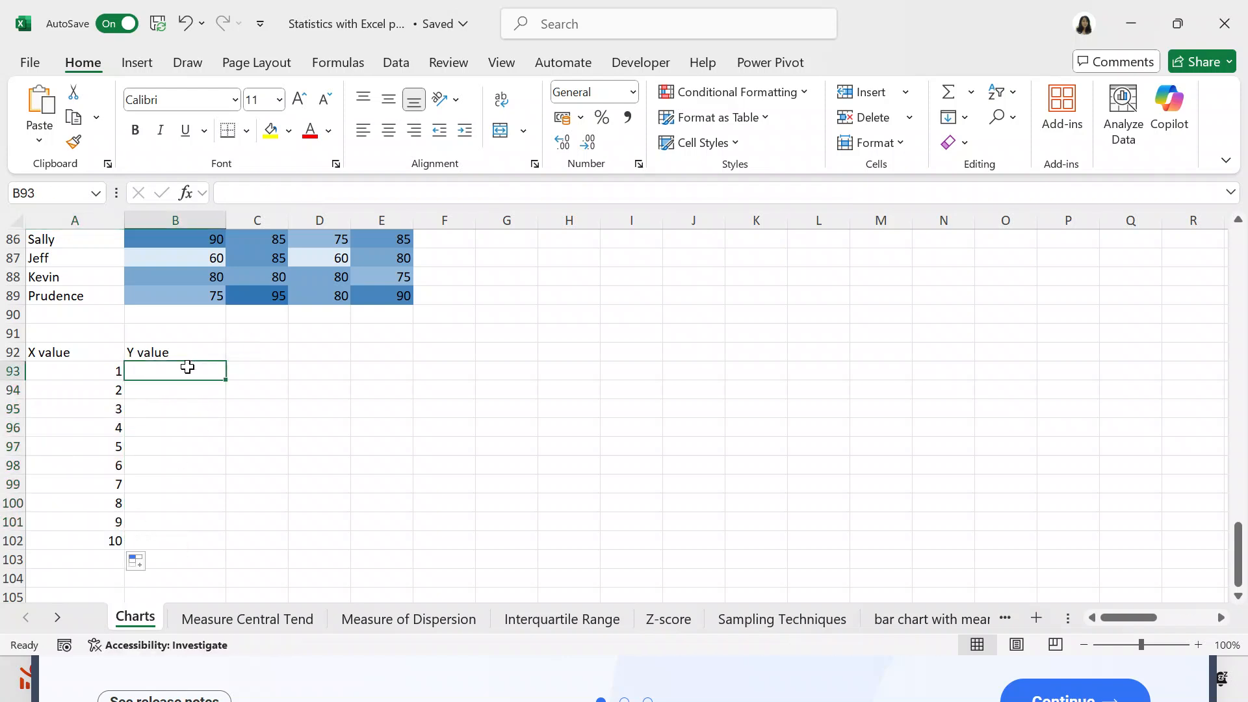
type("2")
key("Return")
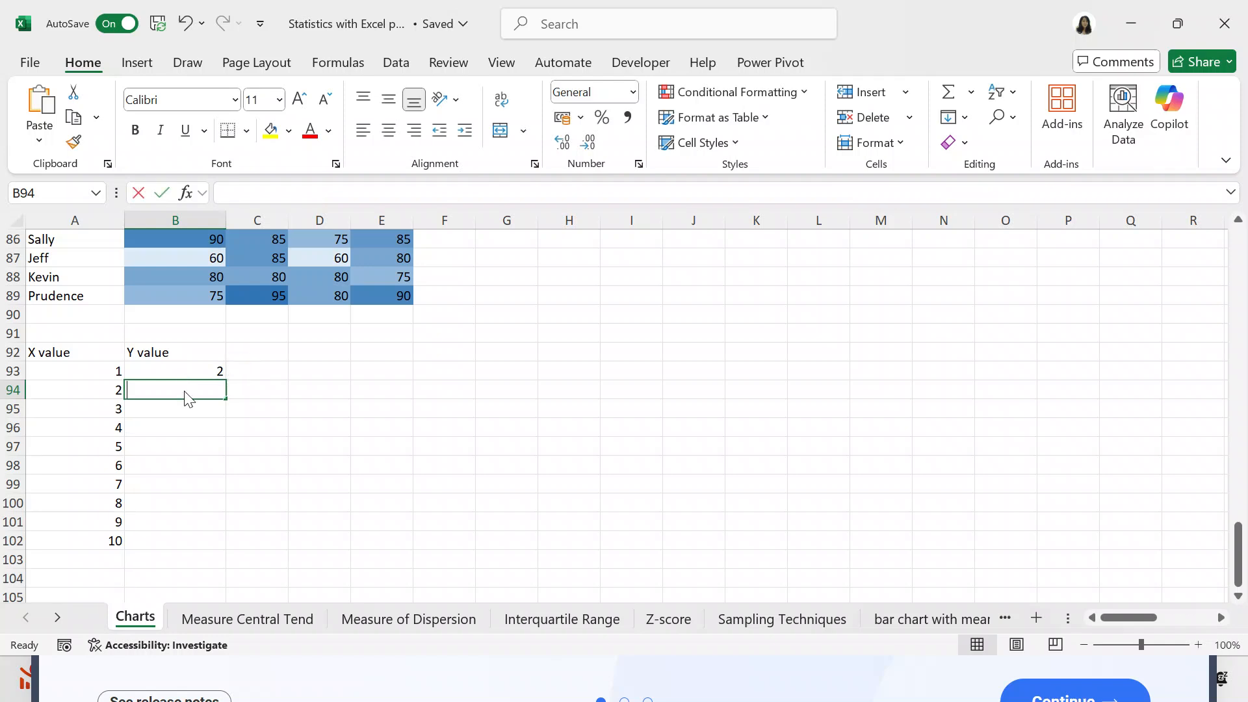
type("=")
left_click(184, 370)
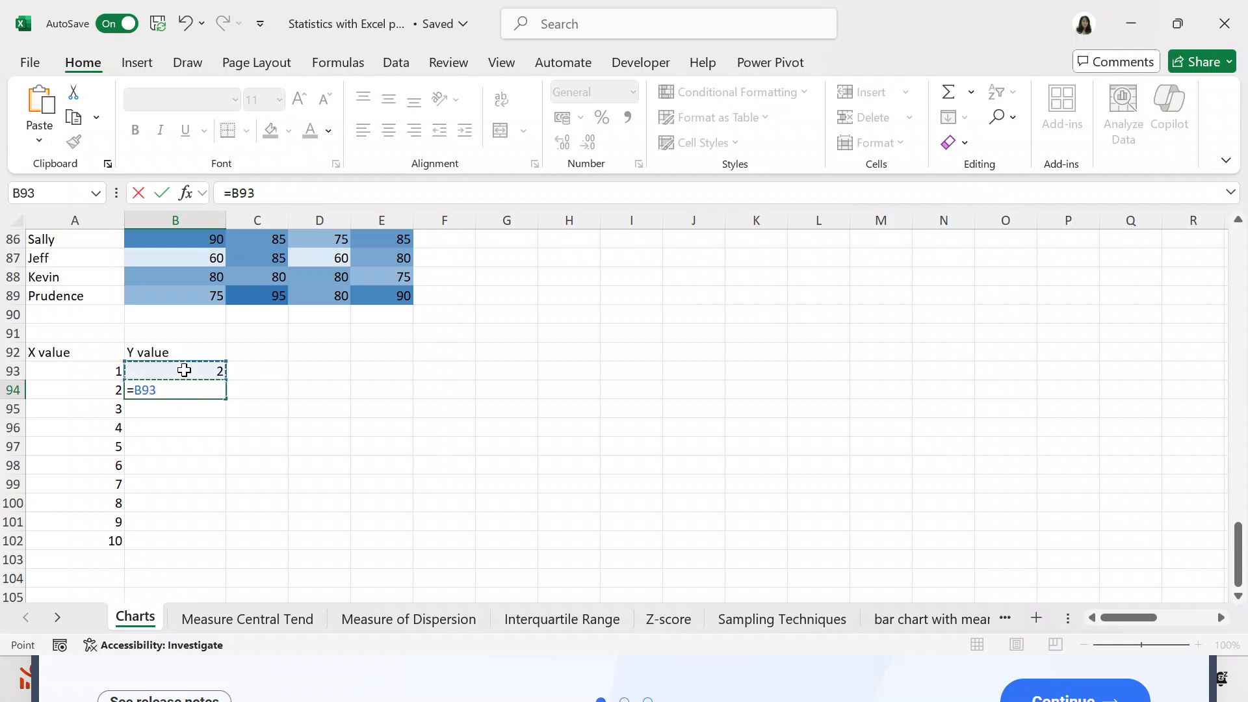
left_click(263, 193)
type("+2")
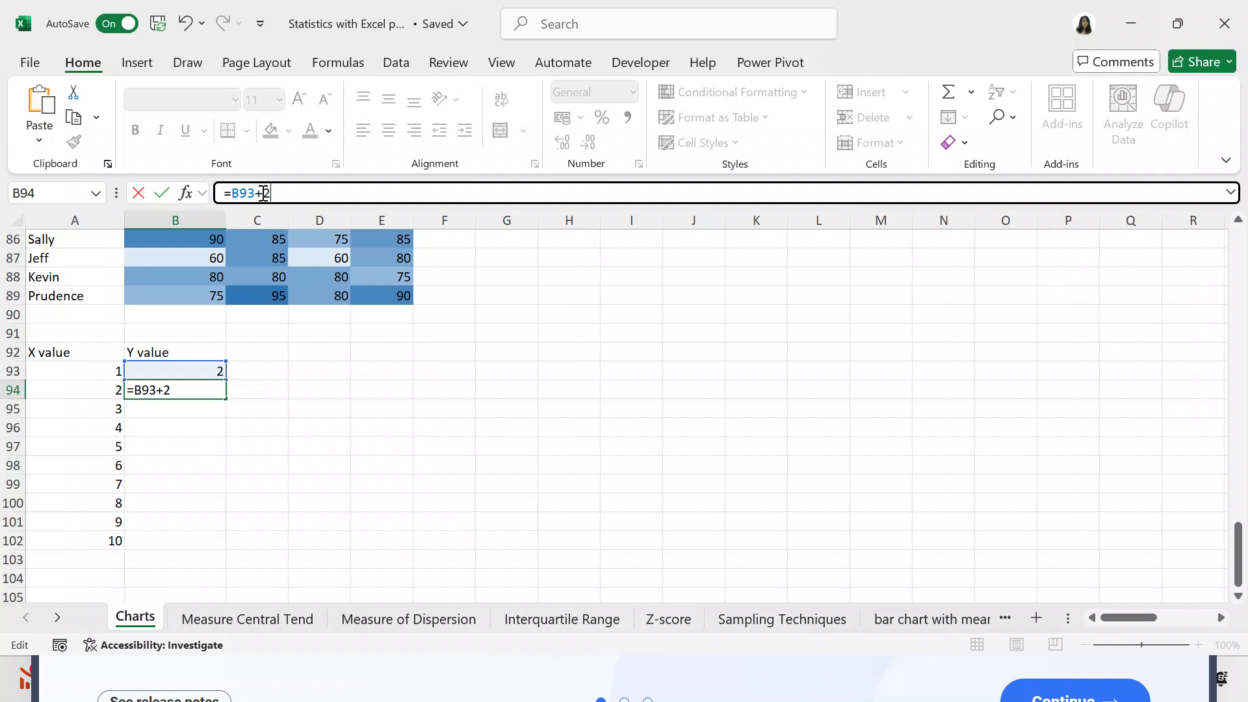
key("Return")
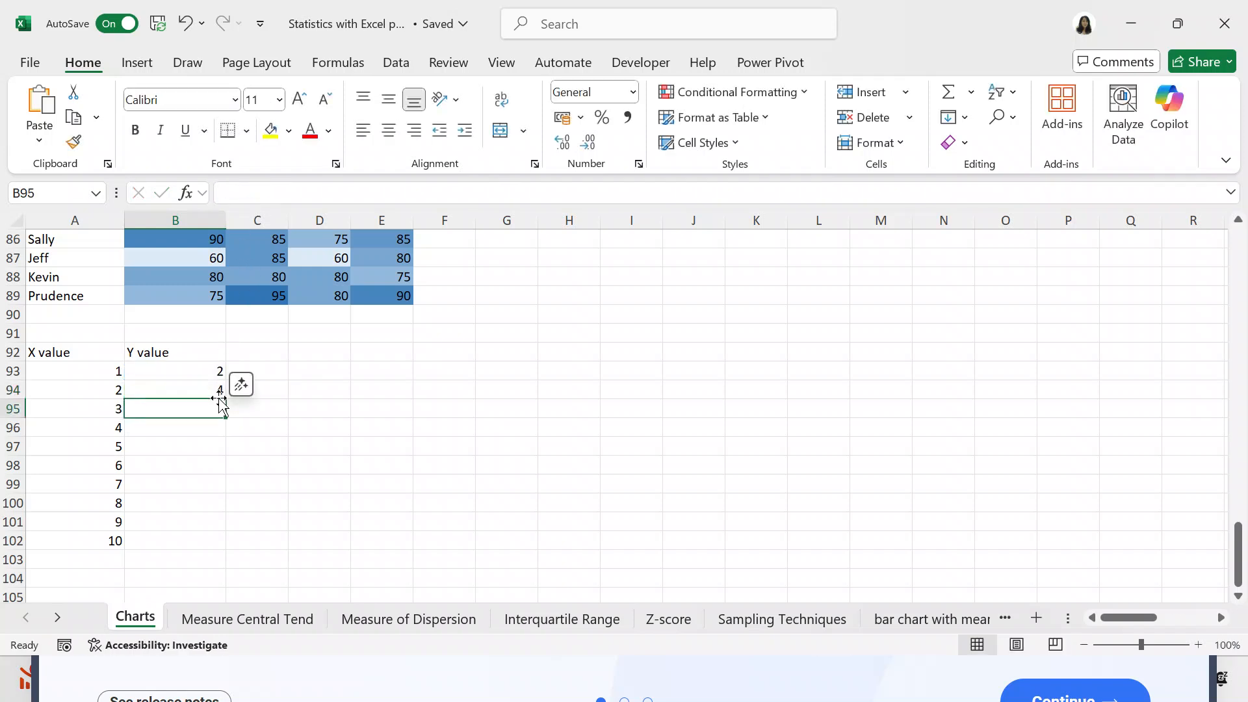
- Fill the Y value formula from B94 down through B102
left_click(217, 389)
left_click_drag(226, 401, 216, 542)
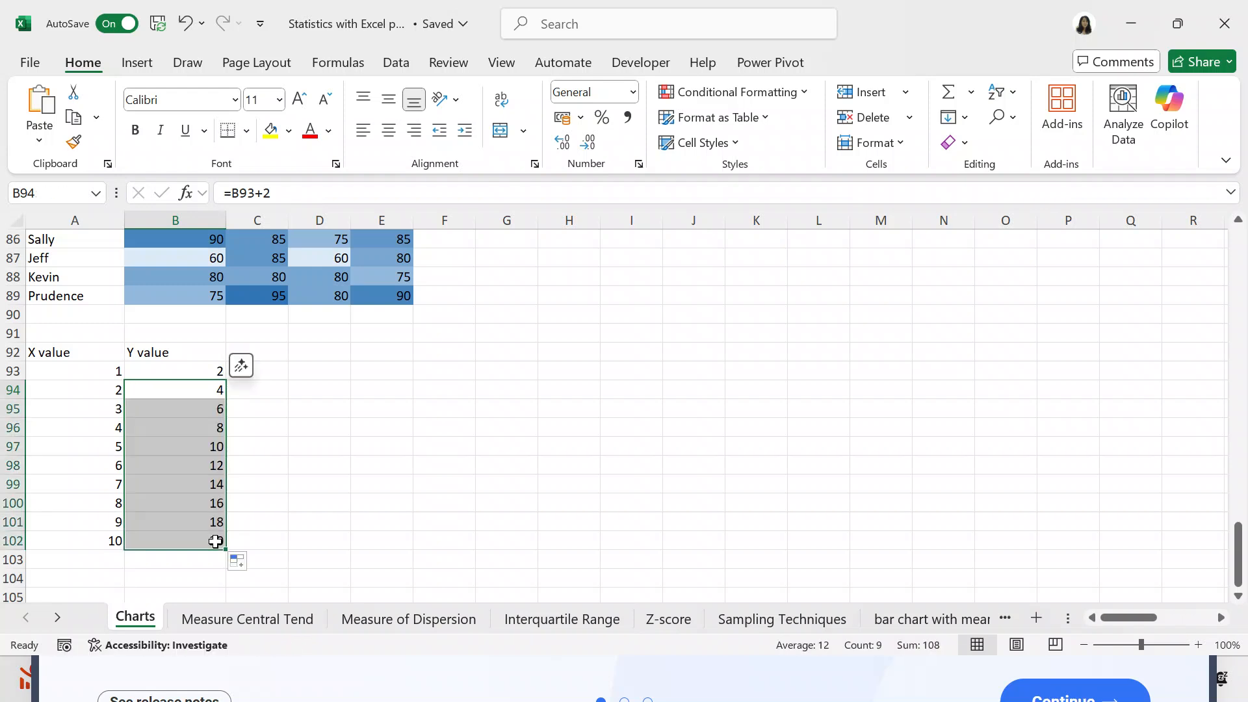
left_click(382, 408)
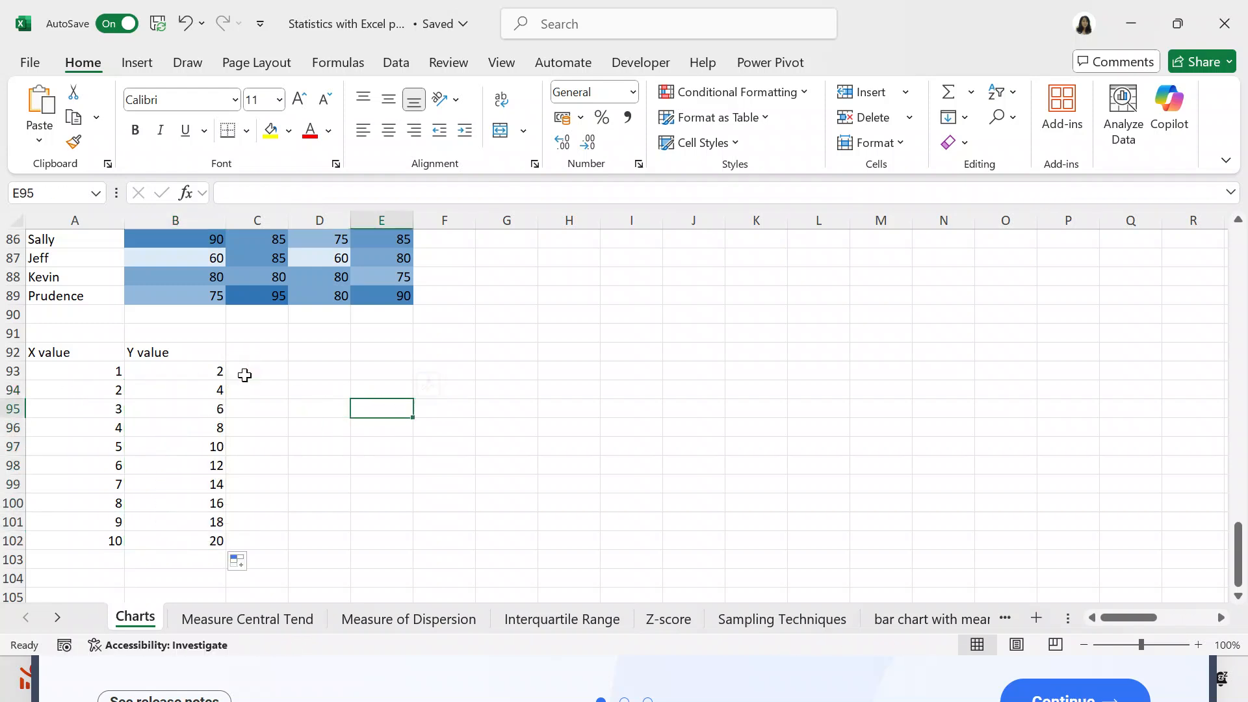
- Select the X and Y value table with its headings, A92:B102, and bring up the recommended charts for it
left_click(86, 355)
key("shift+Right")
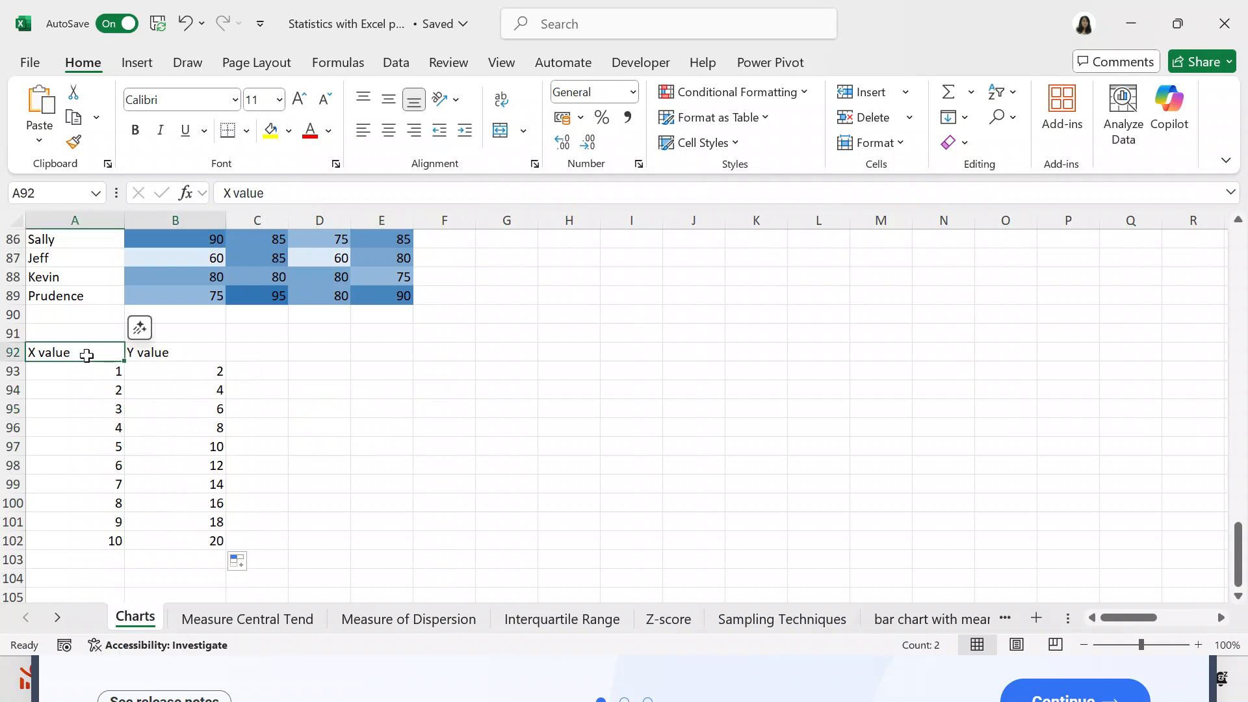
key("shift+Down")
key("shift+Down")
key("shift+Down")
key("shift+Down")
key("shift+Down")
key("shift+Down")
key("shift+Down")
key("shift+Down")
key("shift+Down")
key("shift+Down")
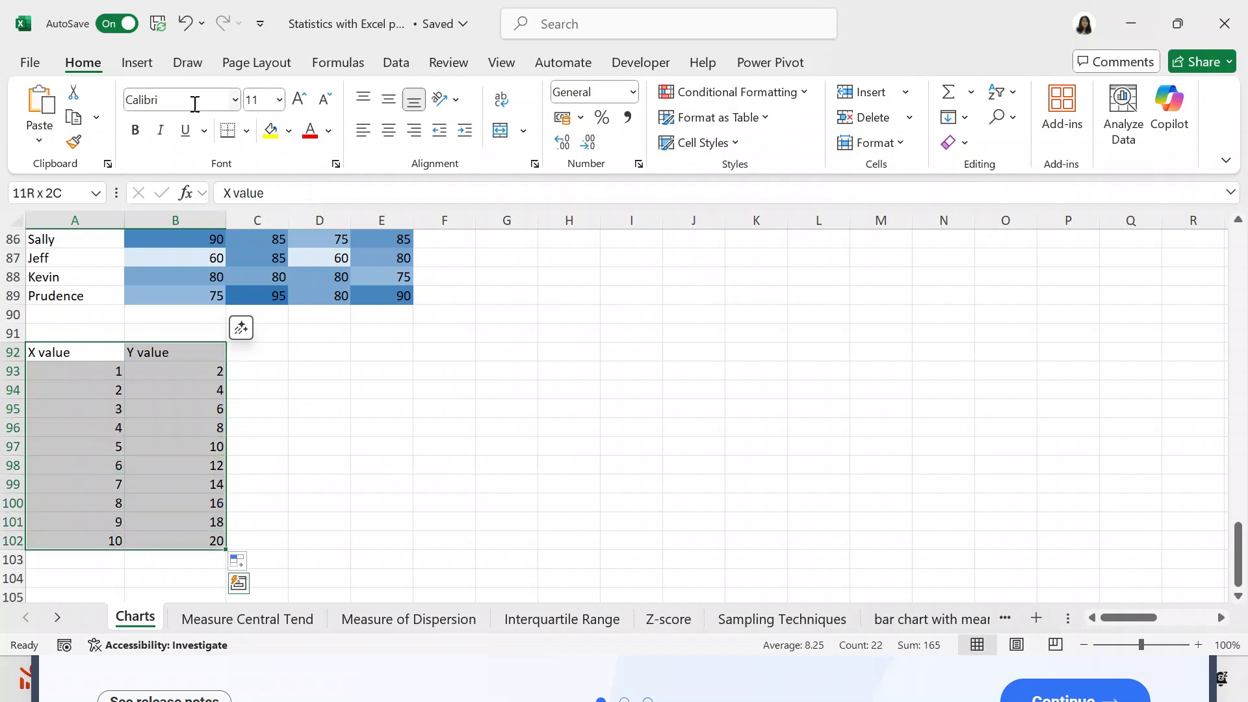
left_click(140, 72)
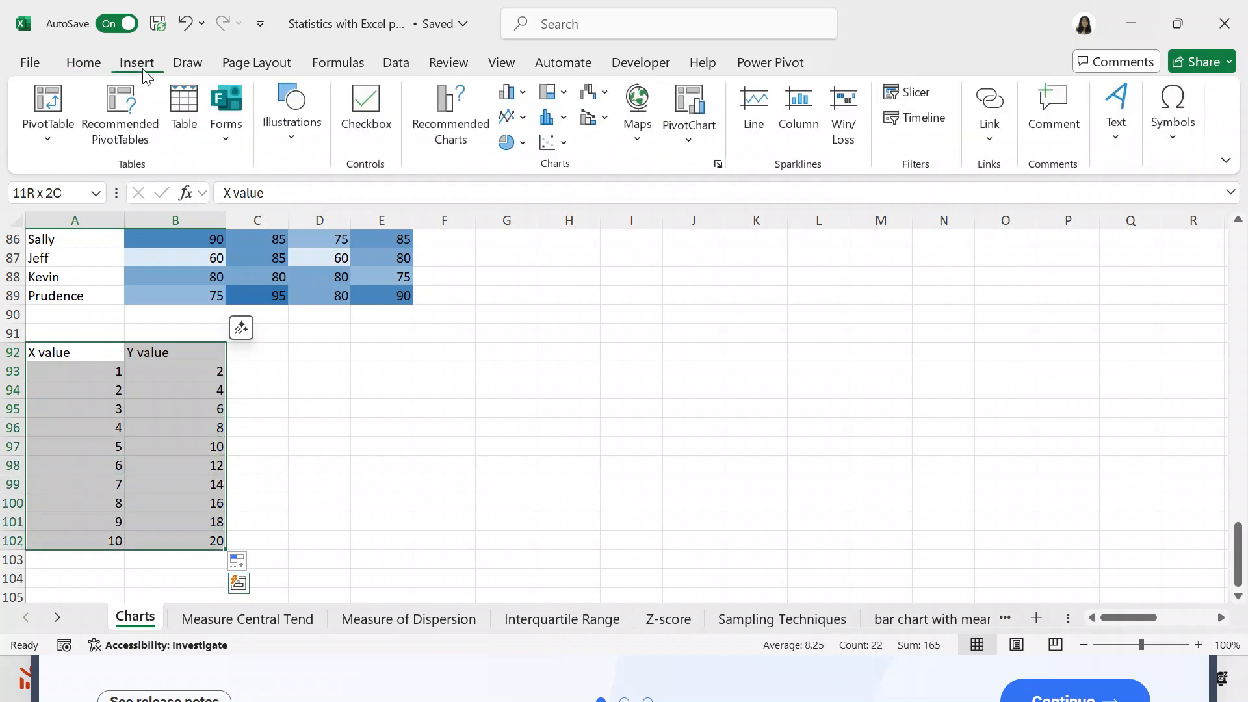
left_click(458, 108)
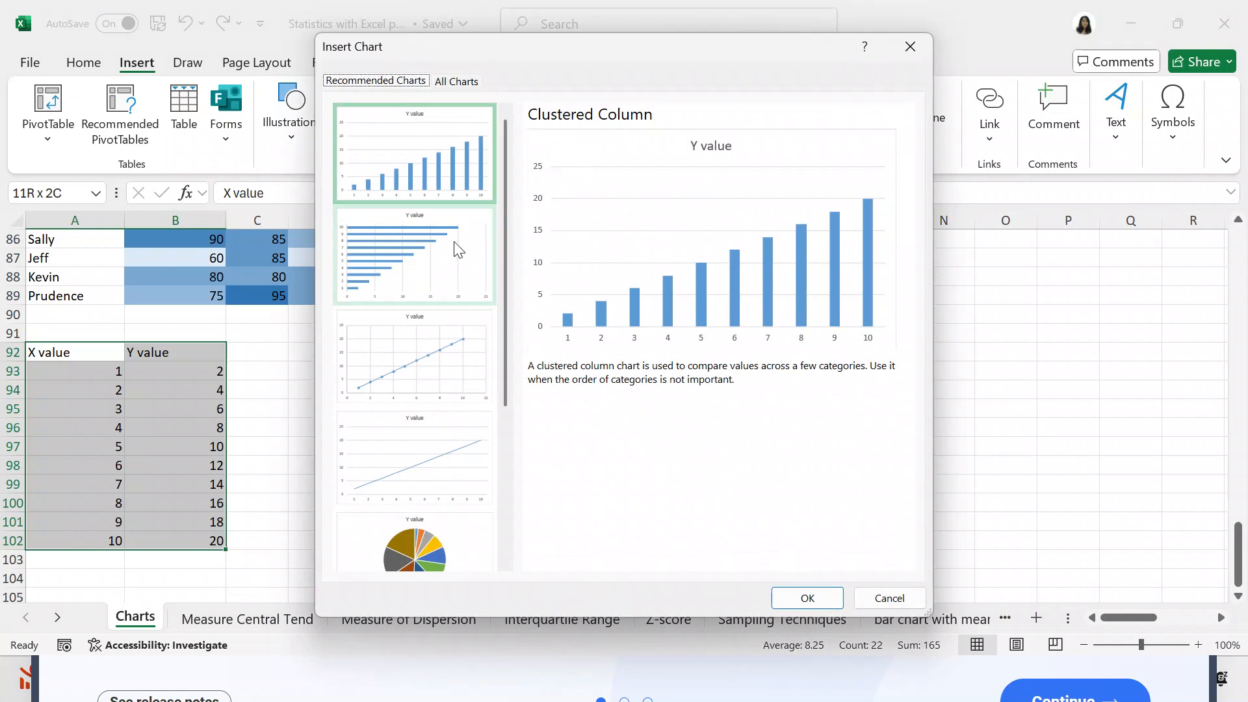
- Preview the recommended Clustered Bar, Scatter, Line, Funnel and Pareto charts for the X and Y values
left_click(440, 273)
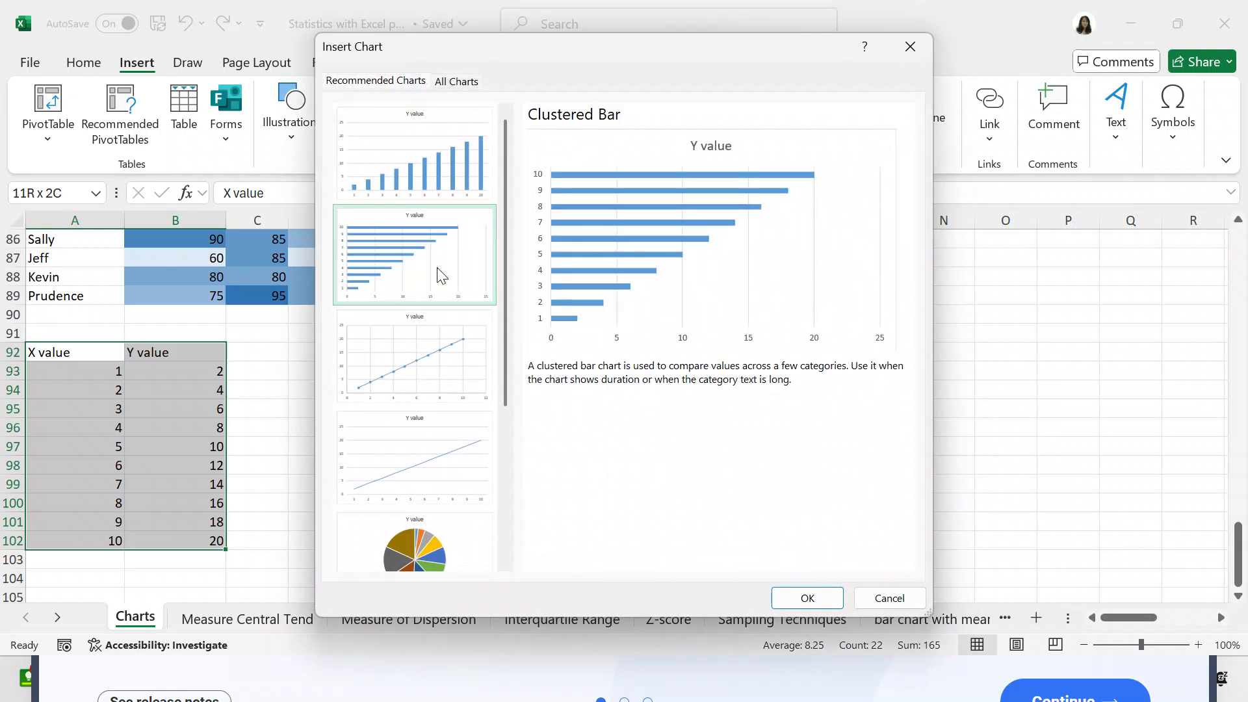
left_click(433, 336)
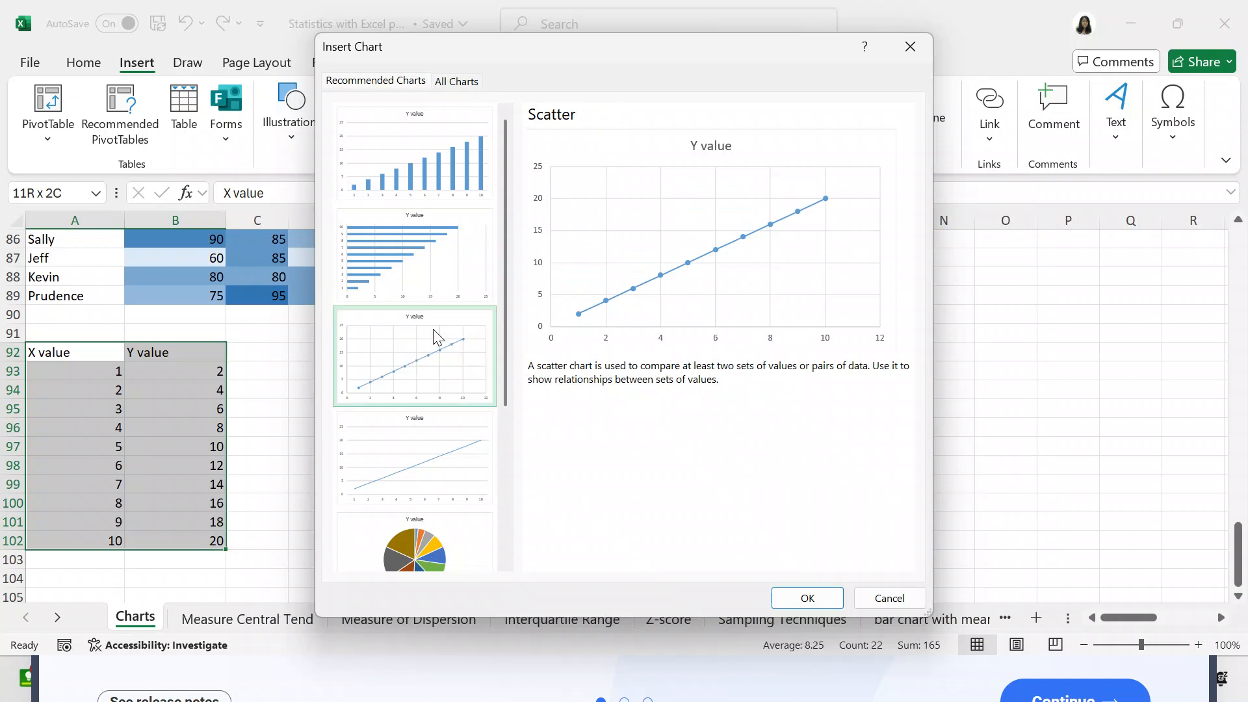
left_click(436, 445)
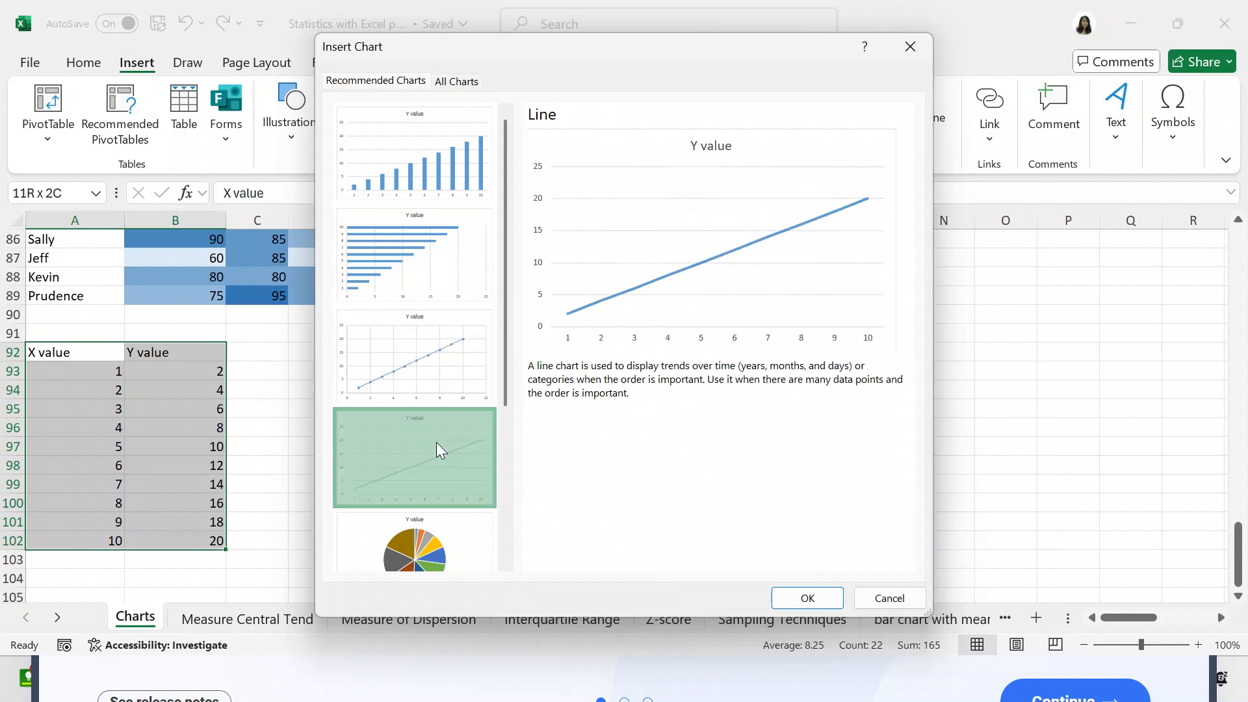
left_click_drag(505, 356, 490, 465)
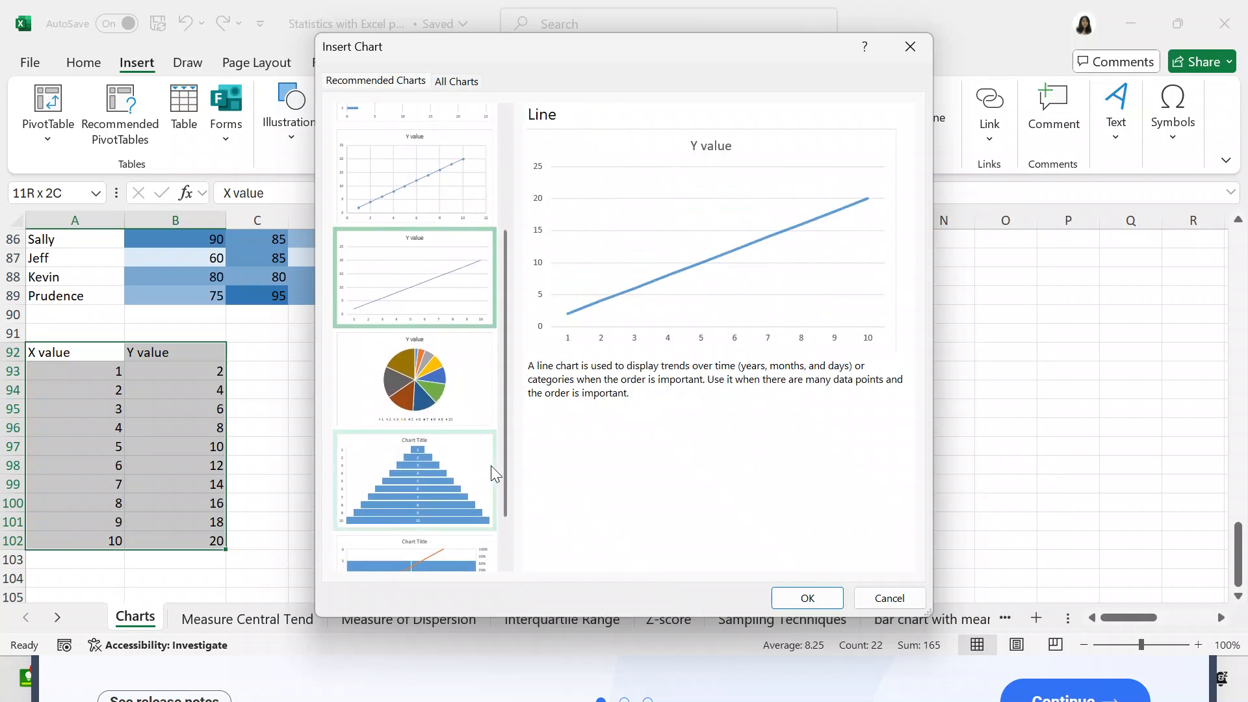
left_click(465, 468)
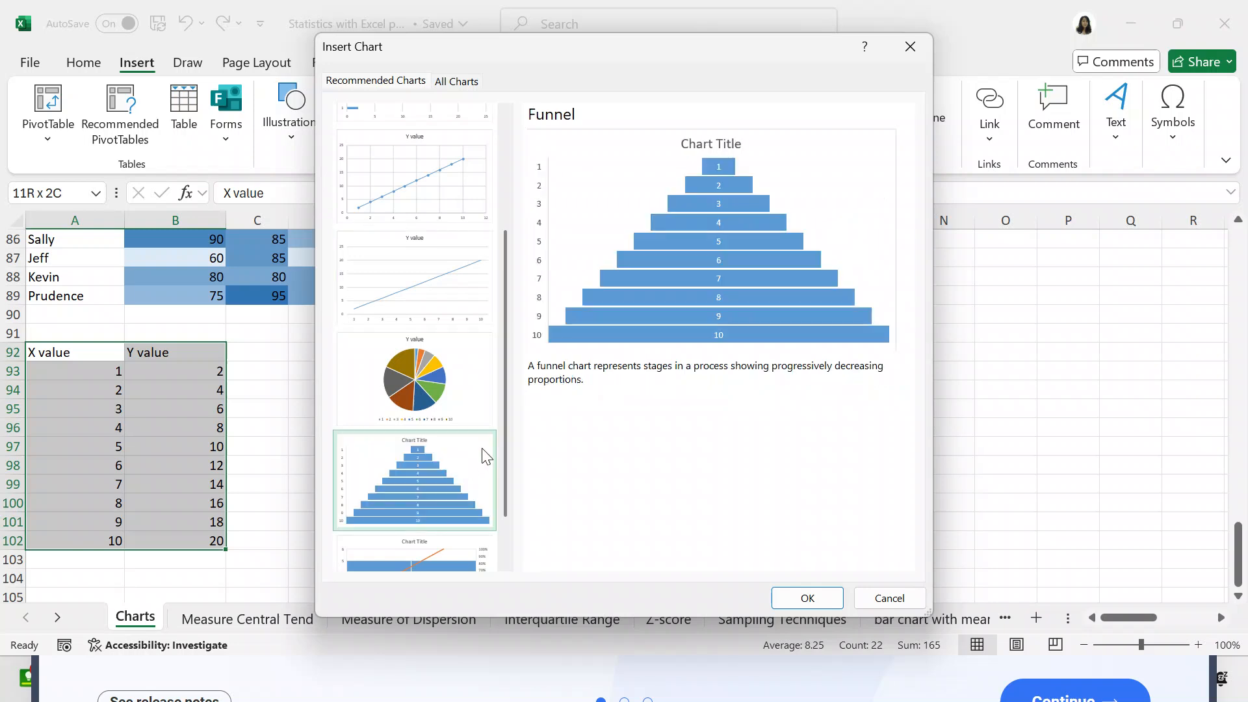
left_click_drag(506, 451, 496, 492)
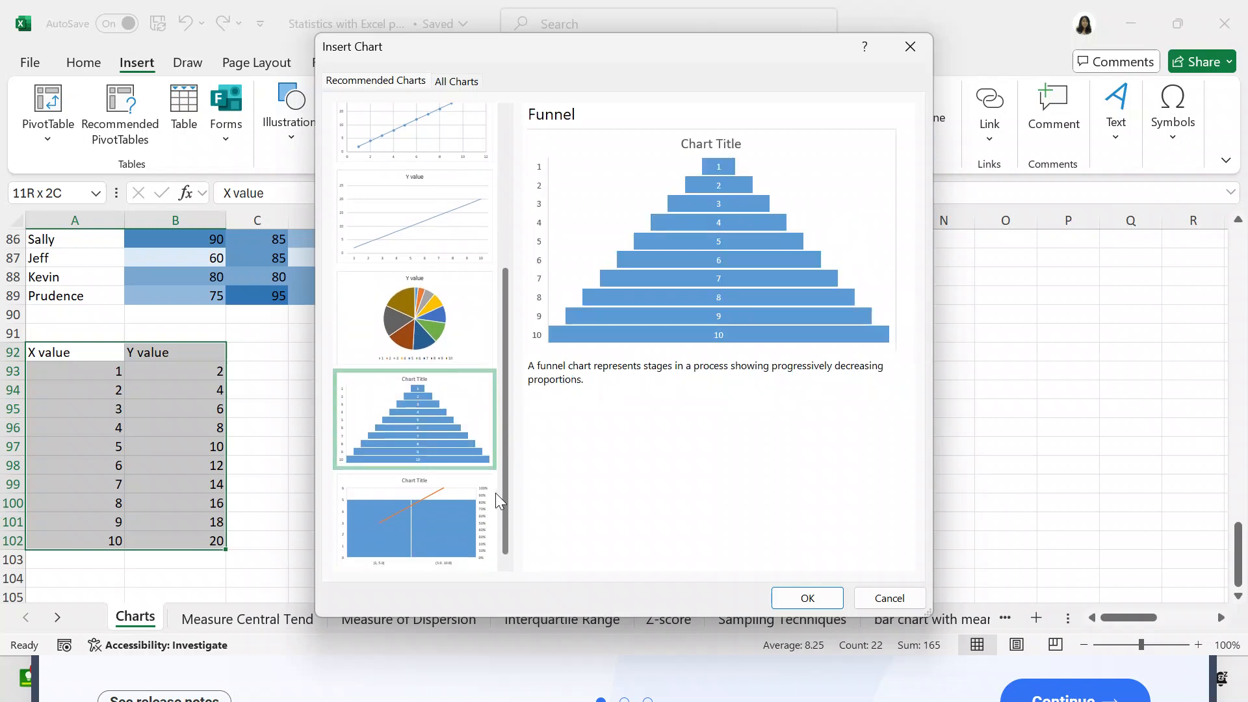
left_click(453, 501)
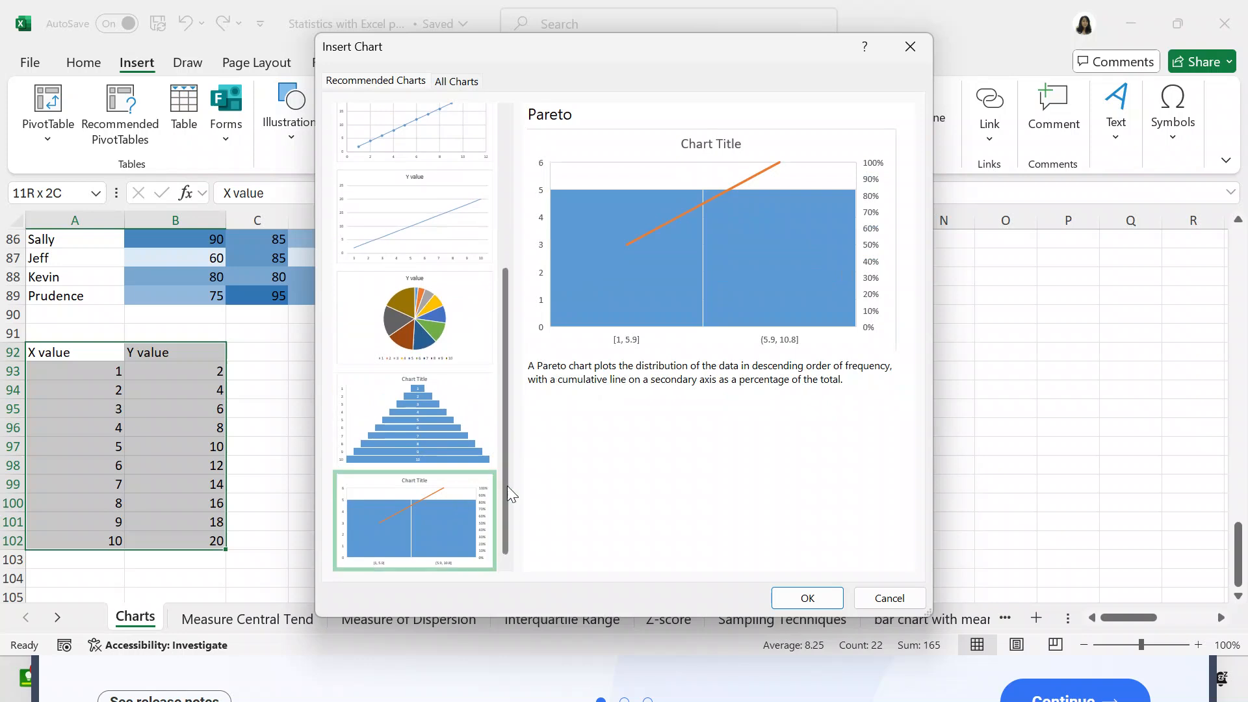
left_click_drag(508, 486, 493, 283)
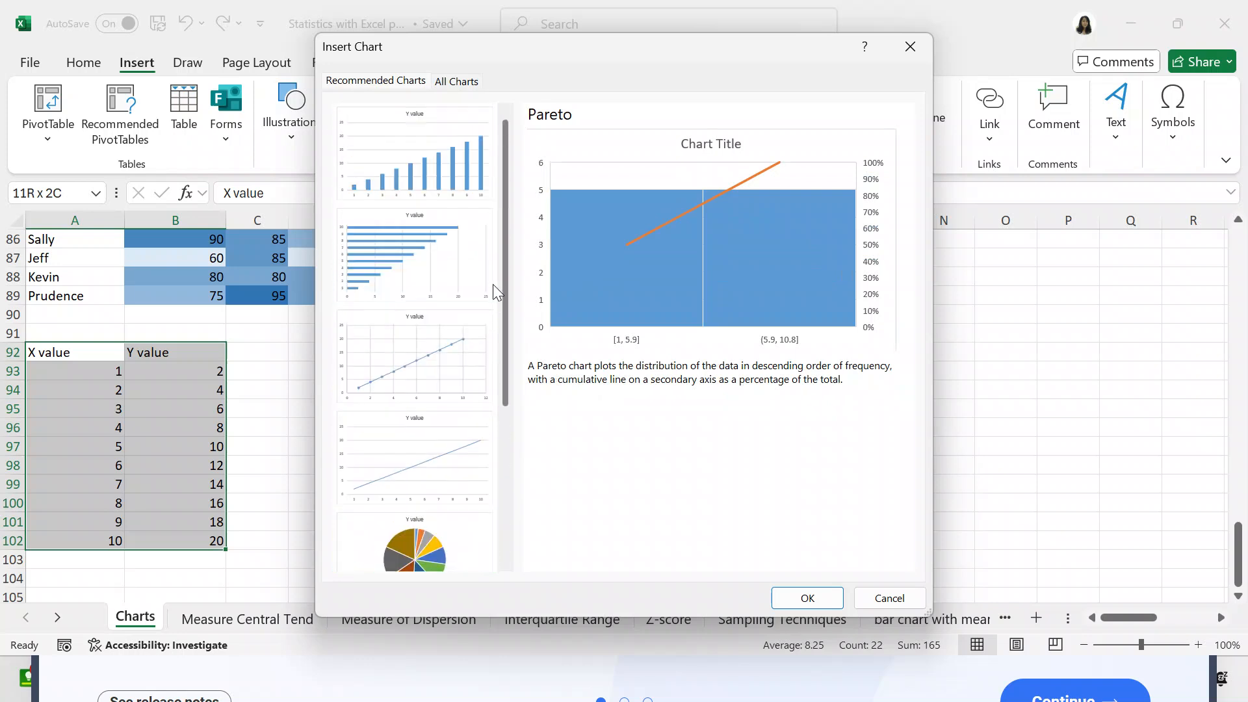
- Browse the full chart list for the X and Y values, previewing the Column, Line, Pie, Bar and Area types
left_click(458, 82)
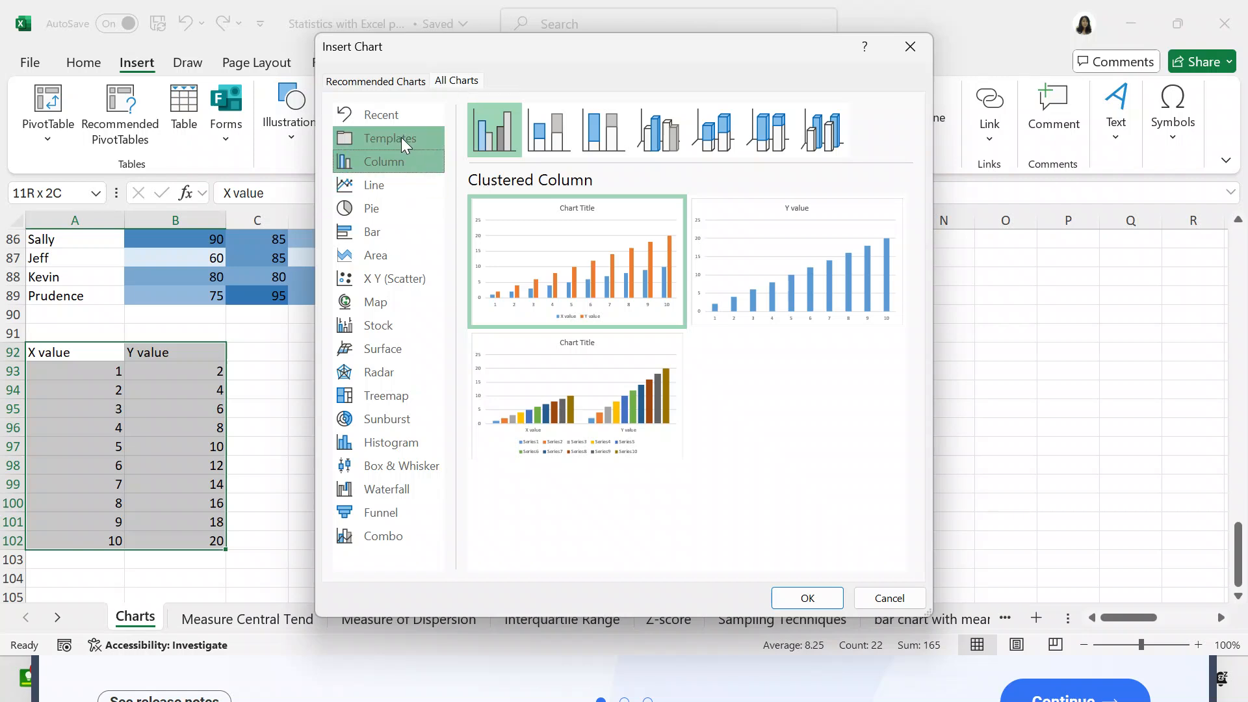
left_click(391, 185)
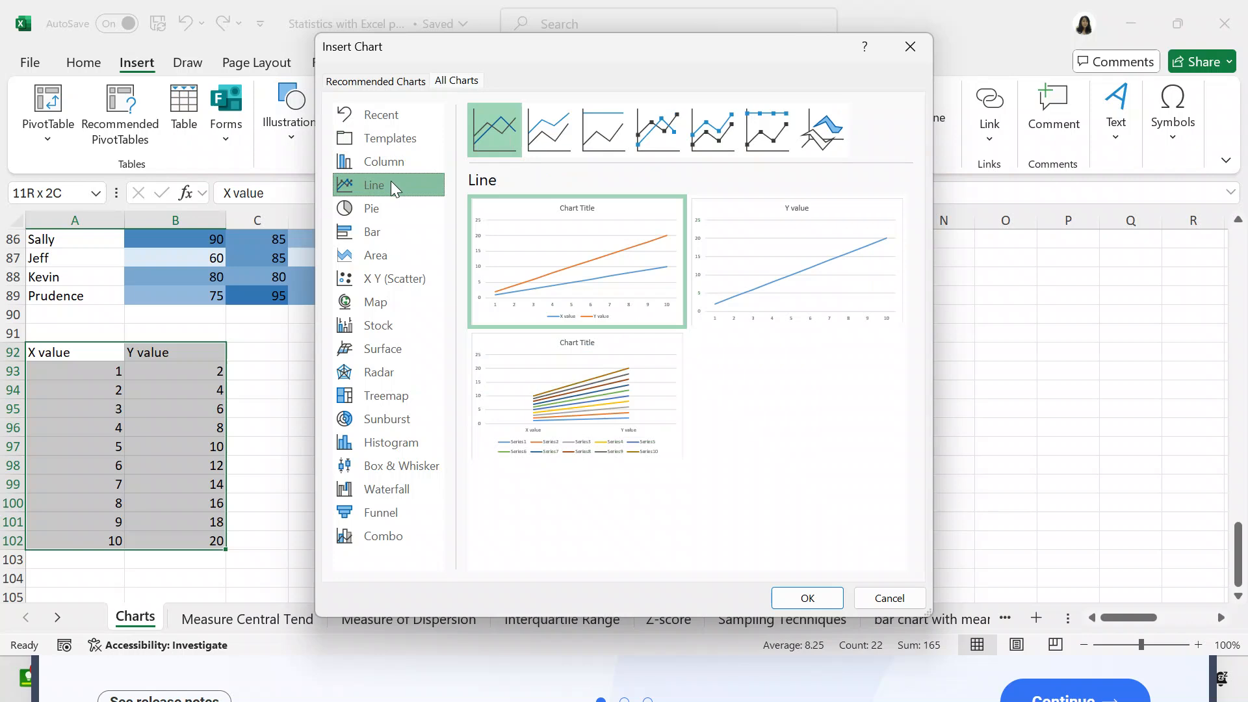
left_click(383, 206)
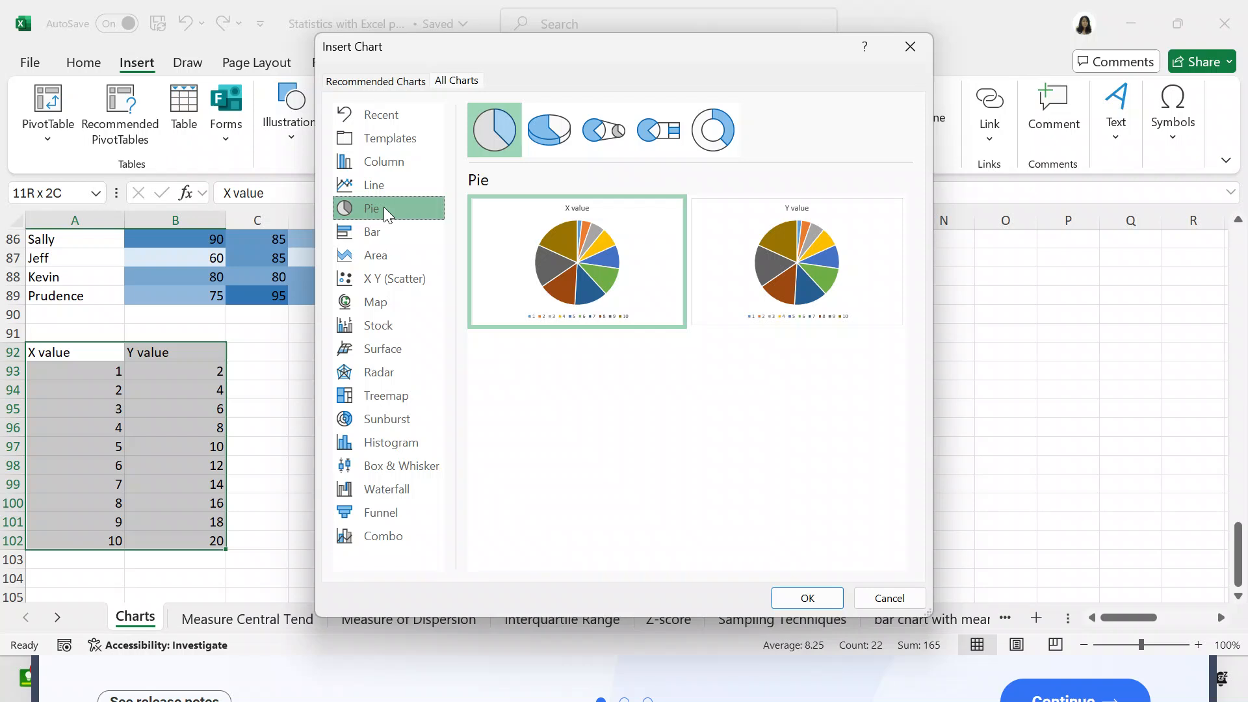
left_click(377, 227)
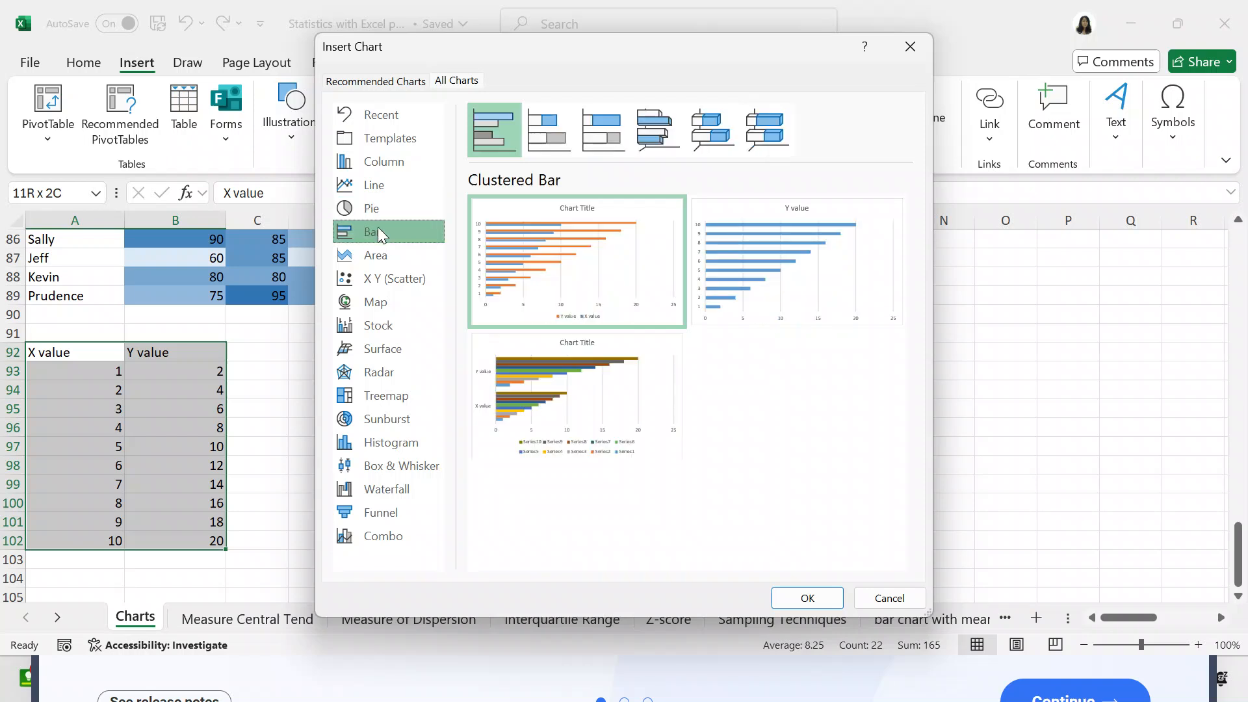
left_click(375, 254)
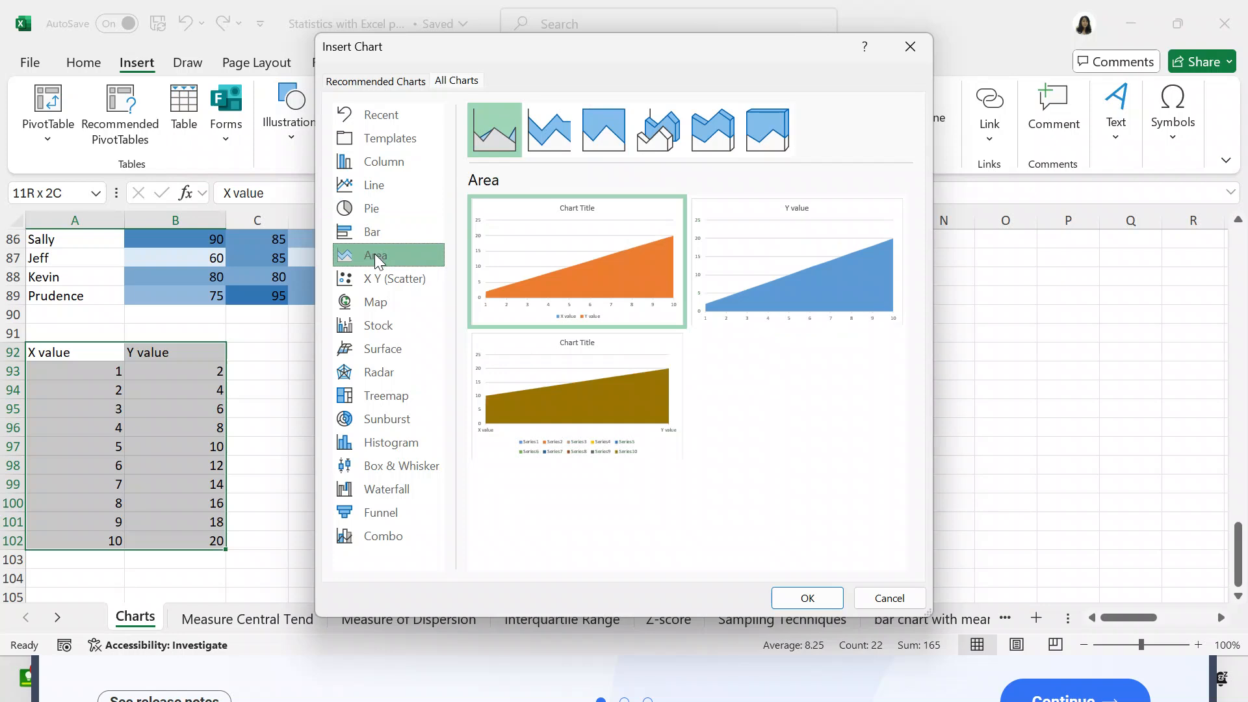
- Preview the X Y (Scatter) variants: plain, smooth lines with and without markers, straight lines with markers, Bubble and 3-D Bubble
left_click(376, 282)
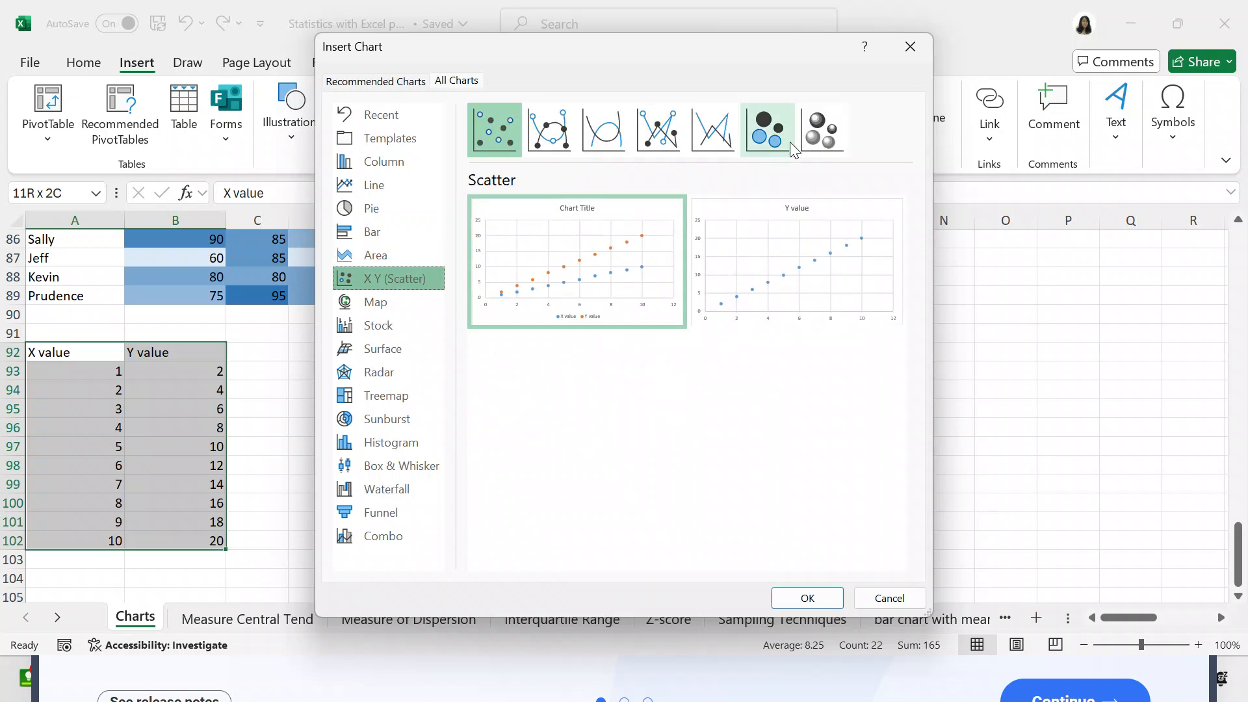
left_click(821, 140)
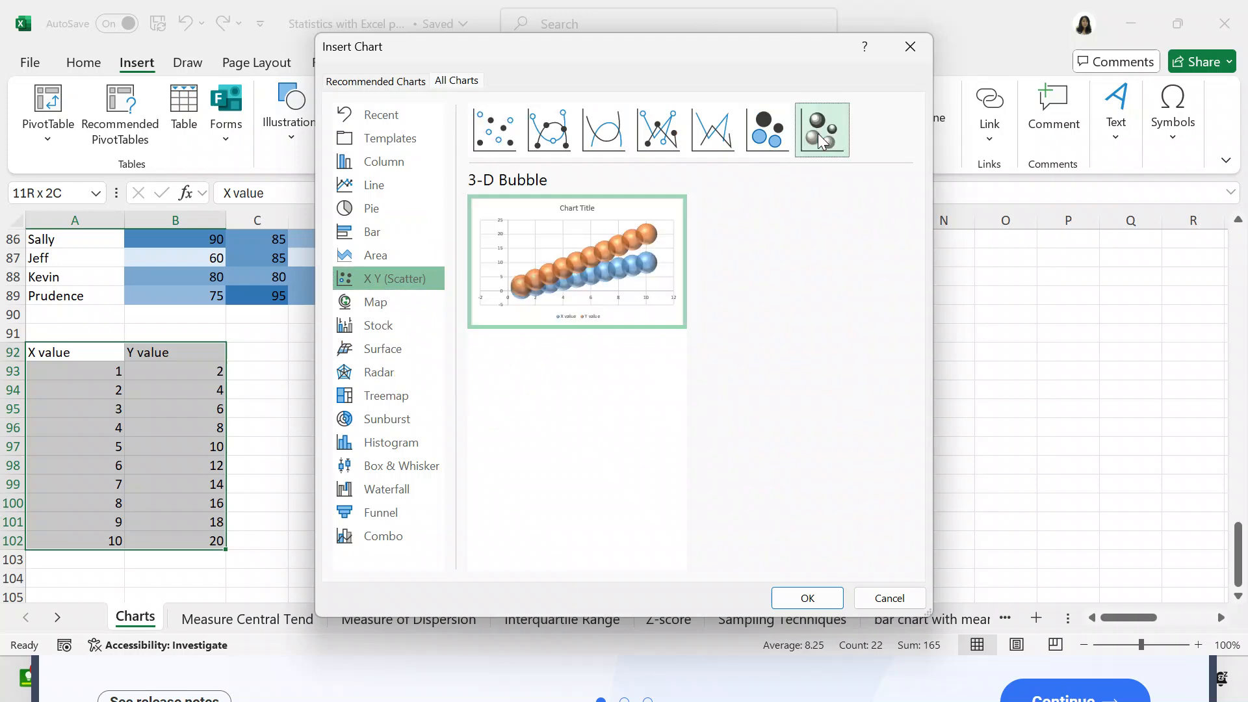
left_click(778, 134)
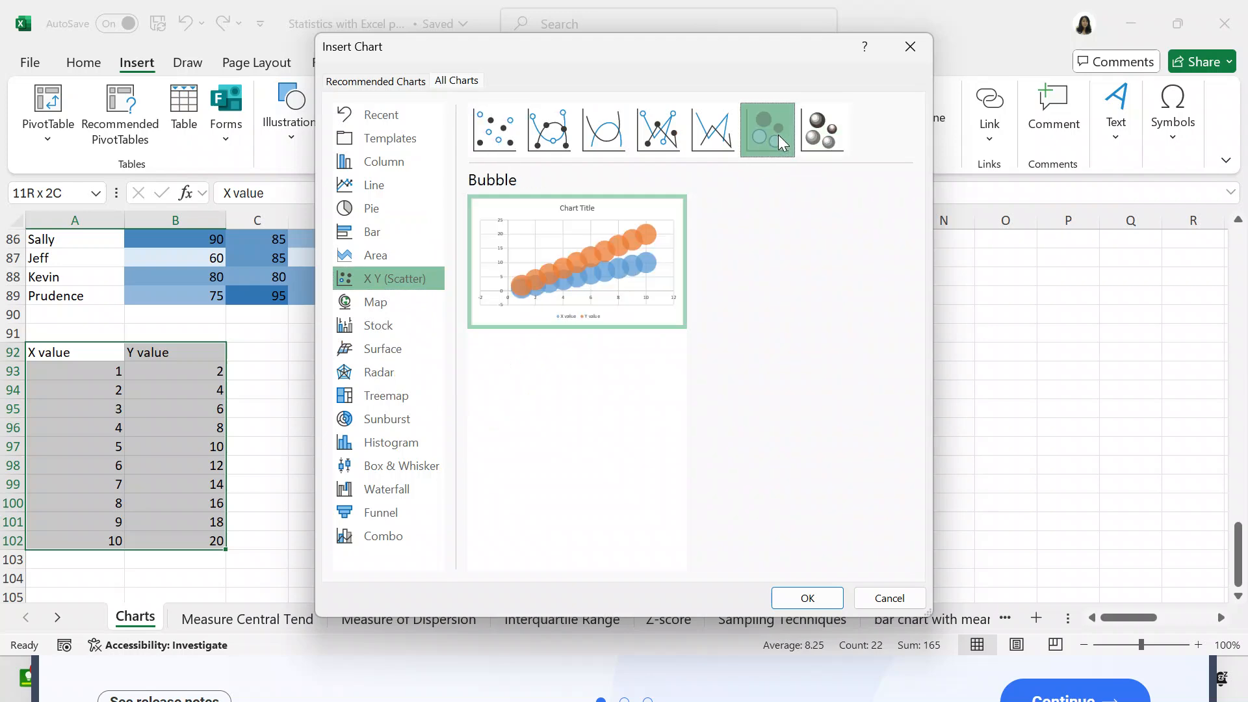
left_click(673, 138)
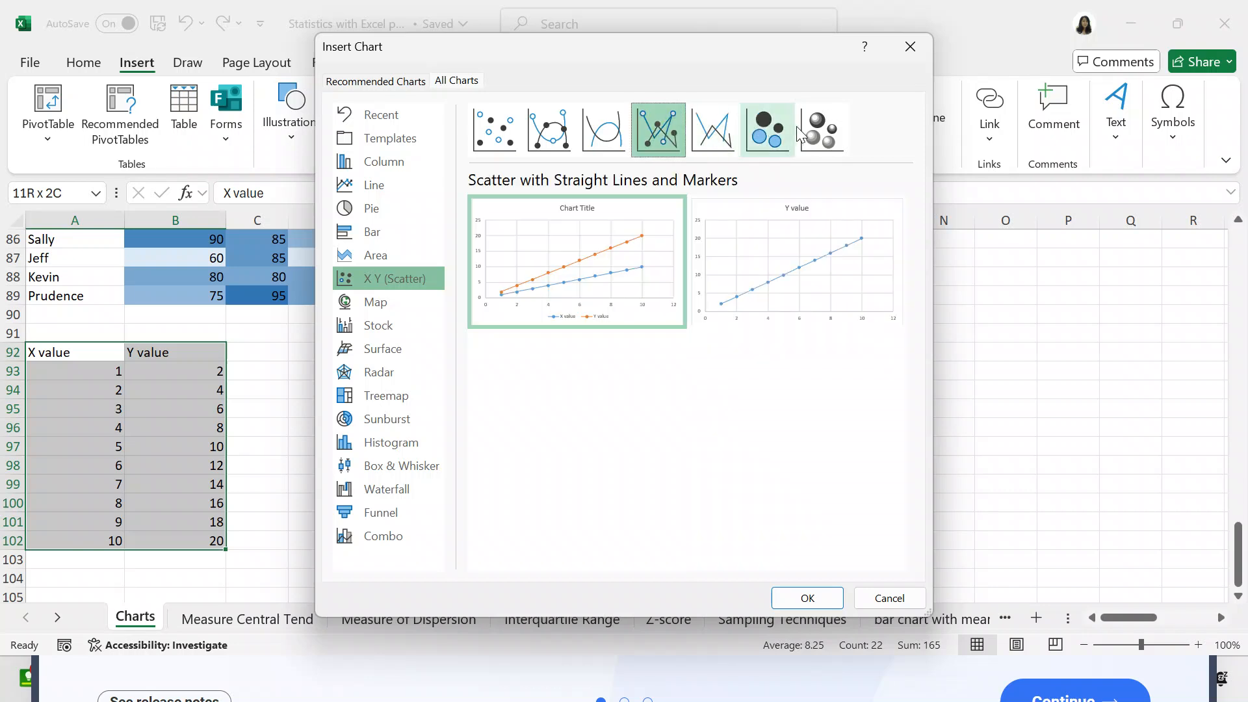
left_click(809, 131)
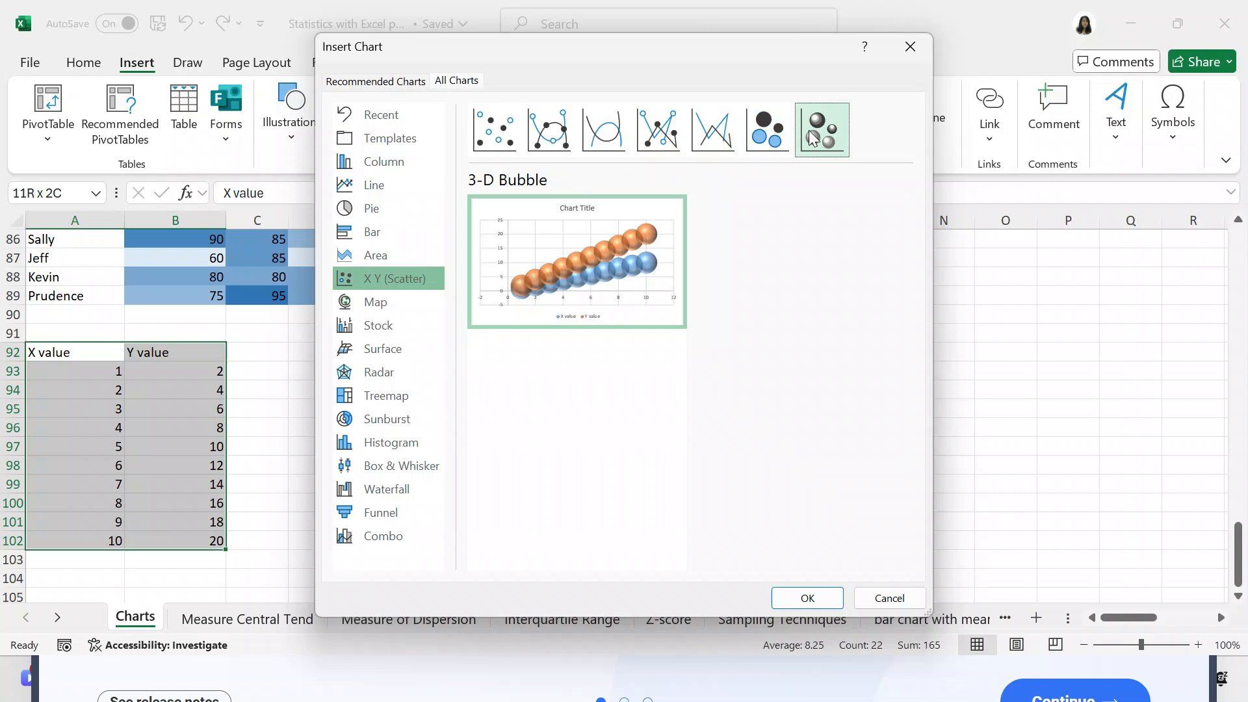
left_click(784, 126)
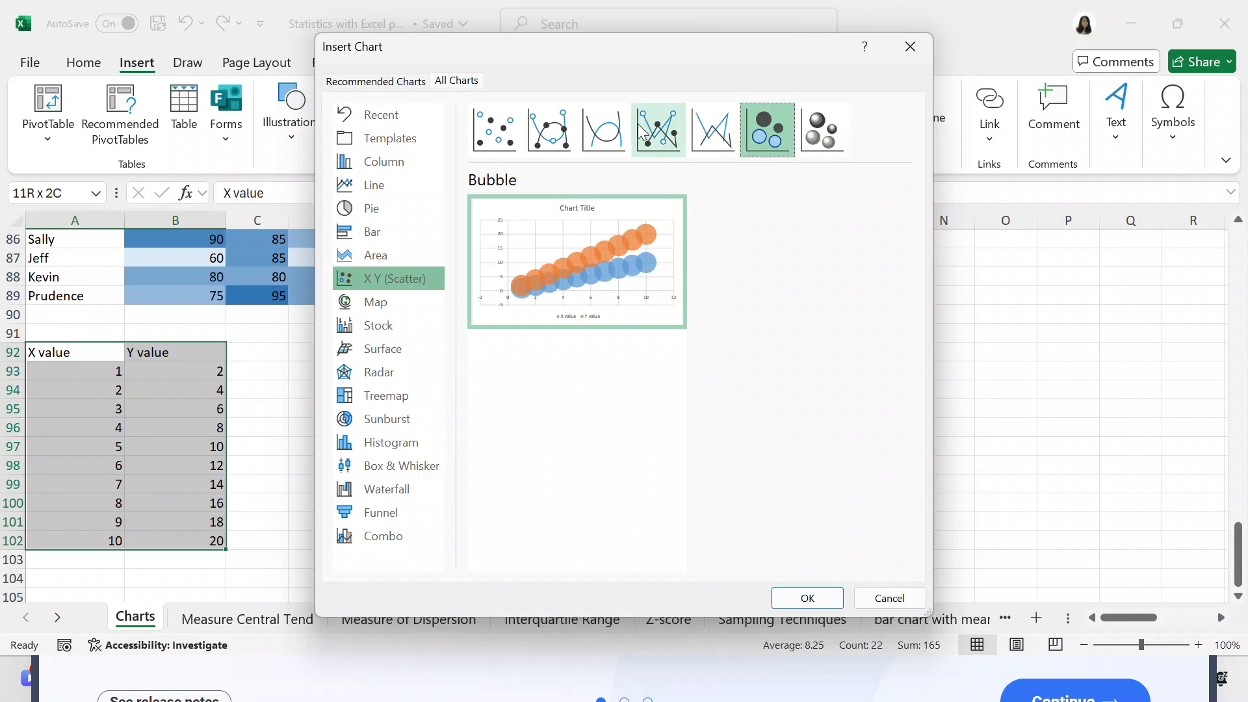
left_click(486, 129)
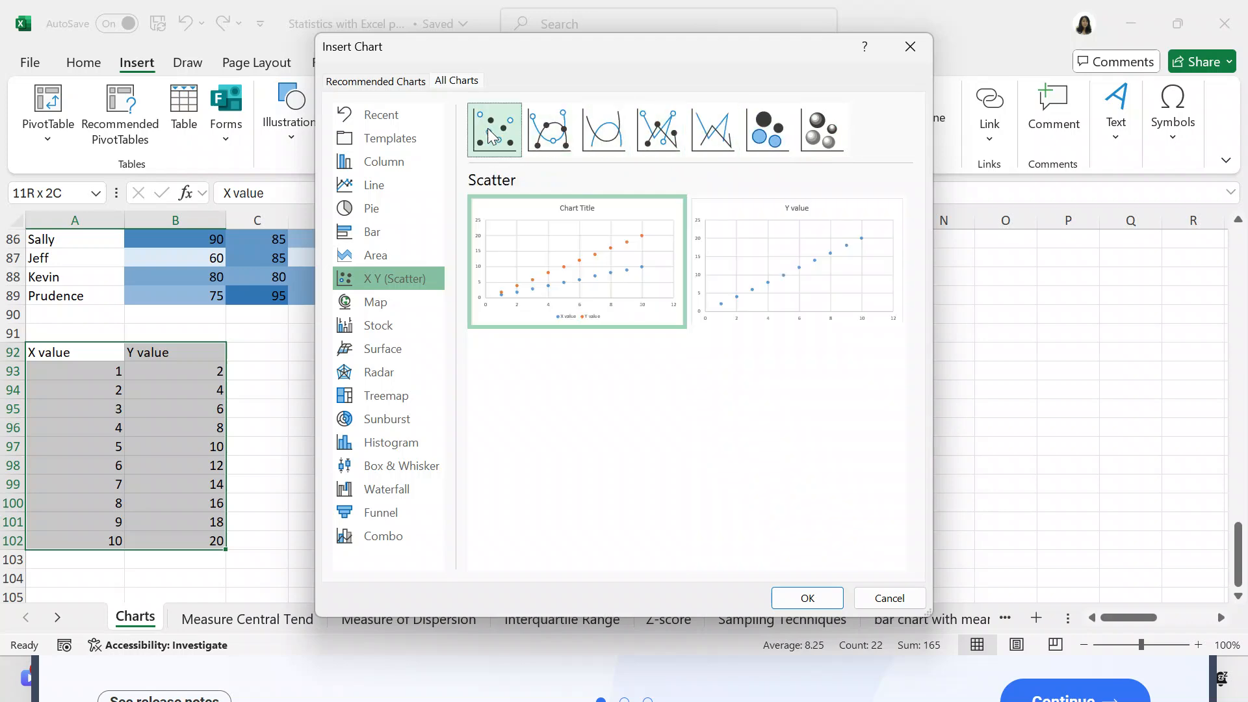
left_click(548, 138)
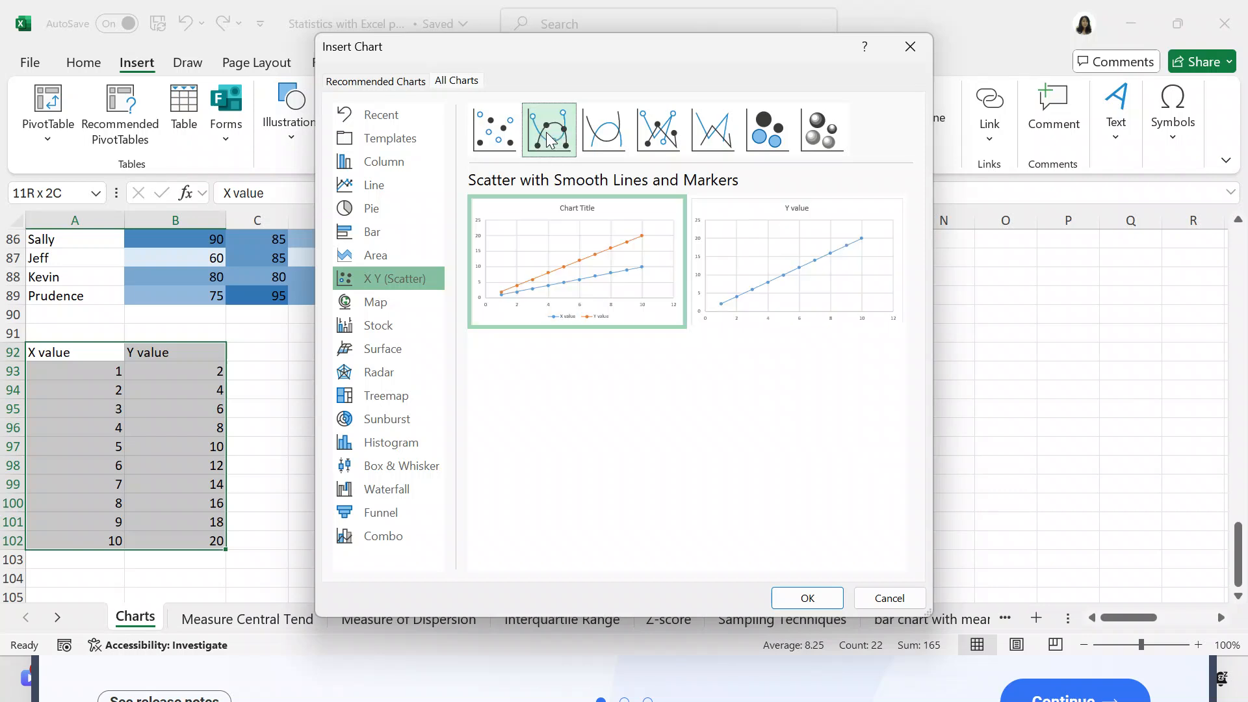
left_click(601, 135)
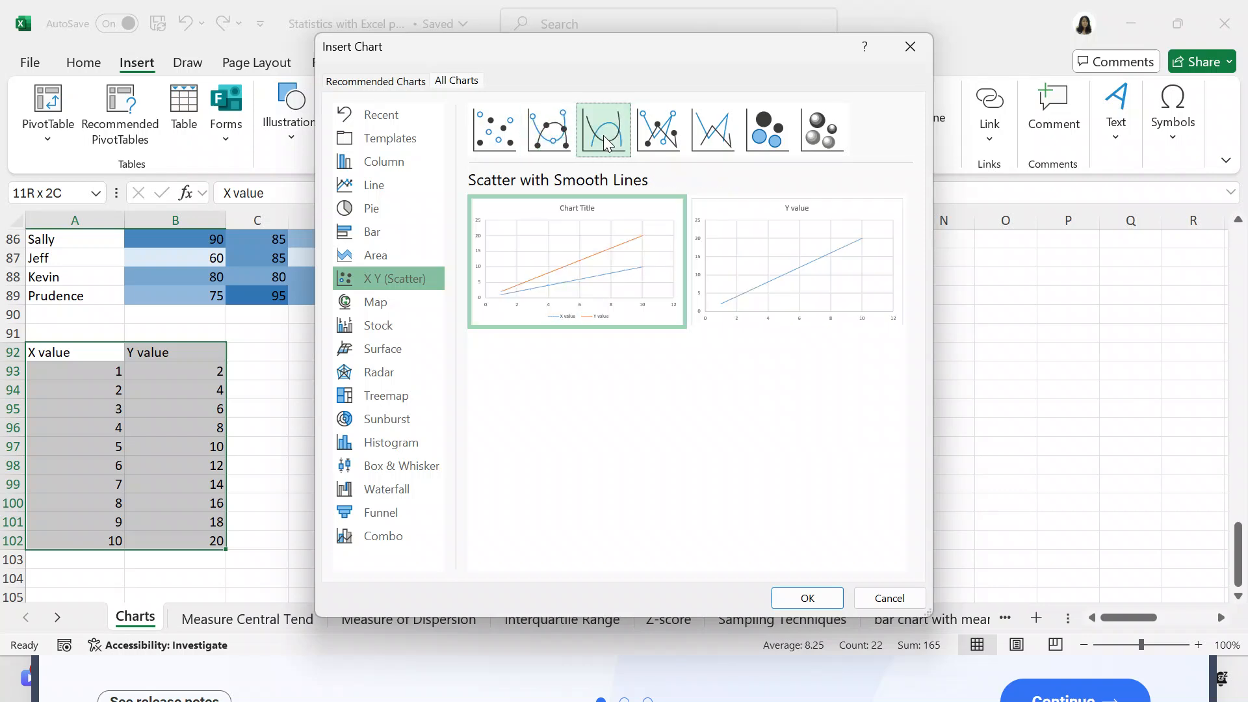
left_click(657, 132)
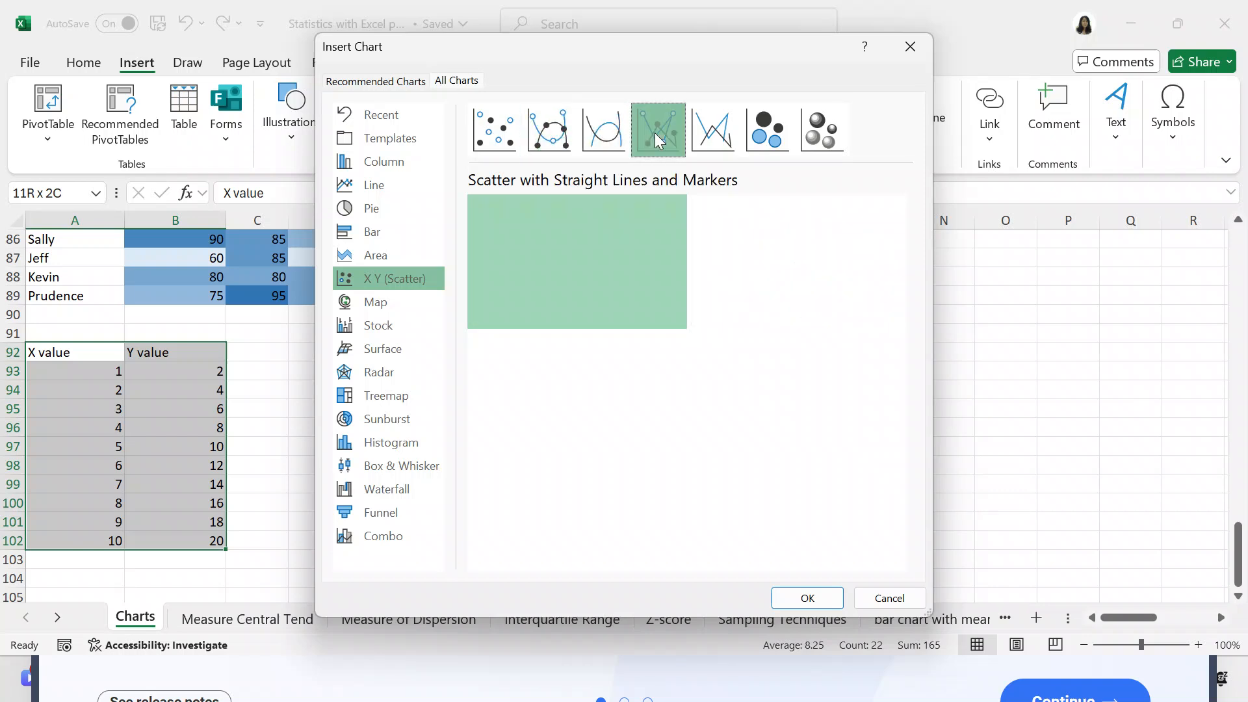
left_click(583, 134)
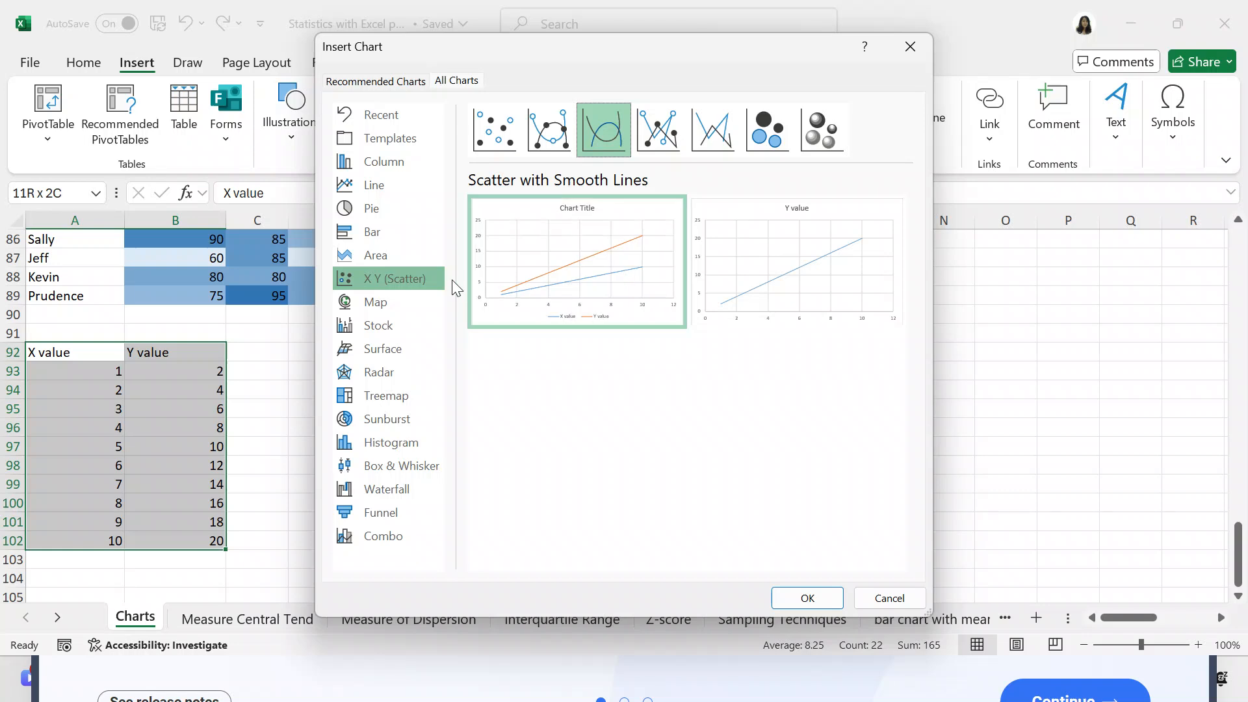
- Preview the Map, Stock, Surface, Radar, Treemap and Sunburst chart types for the X and Y values
left_click(413, 301)
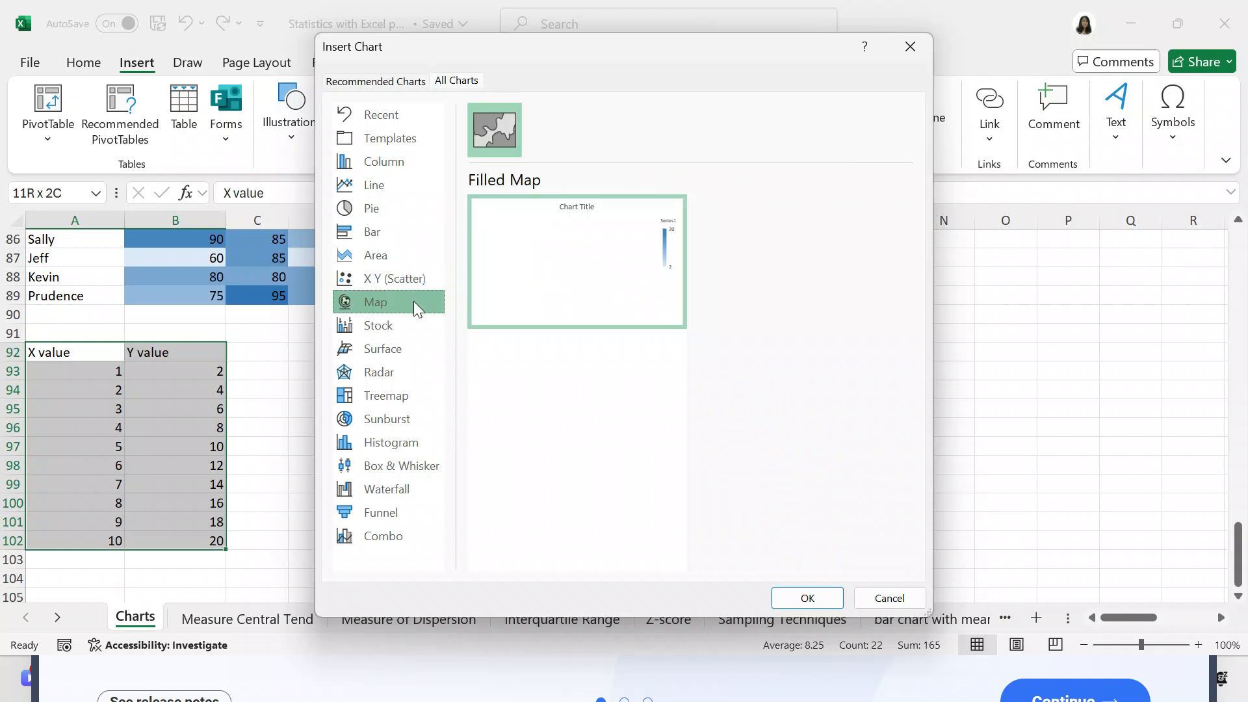
left_click(405, 323)
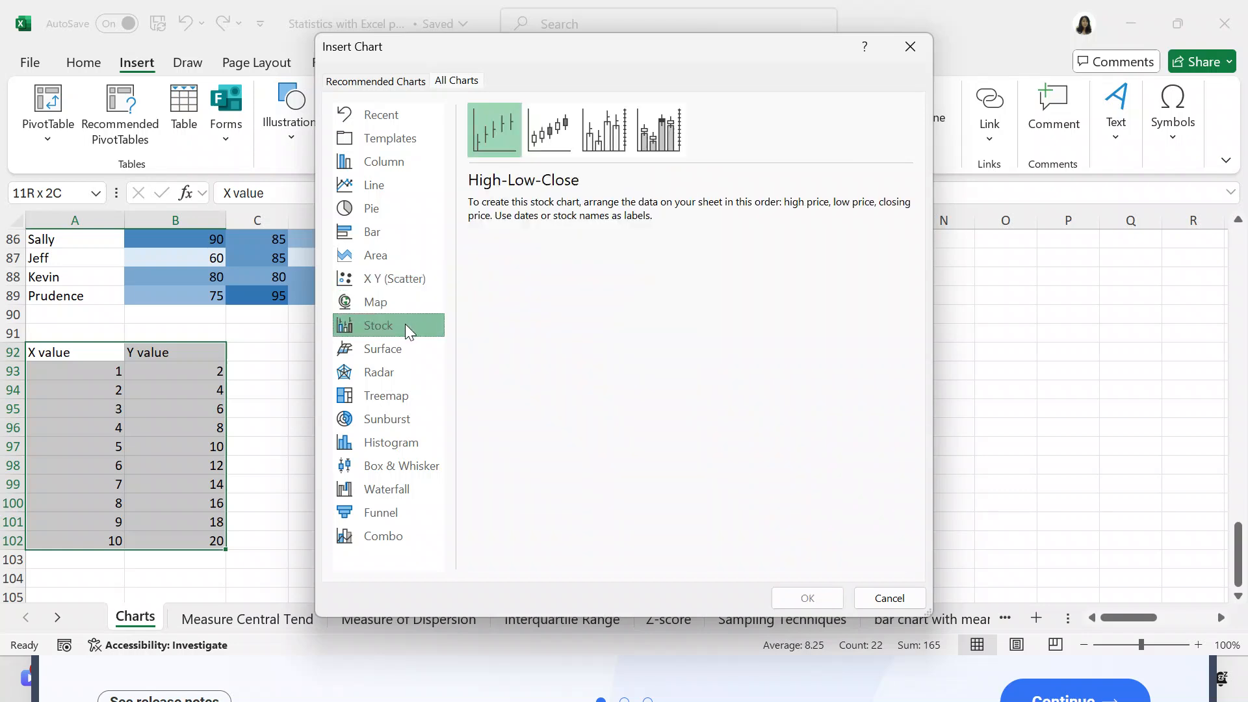
left_click(397, 341)
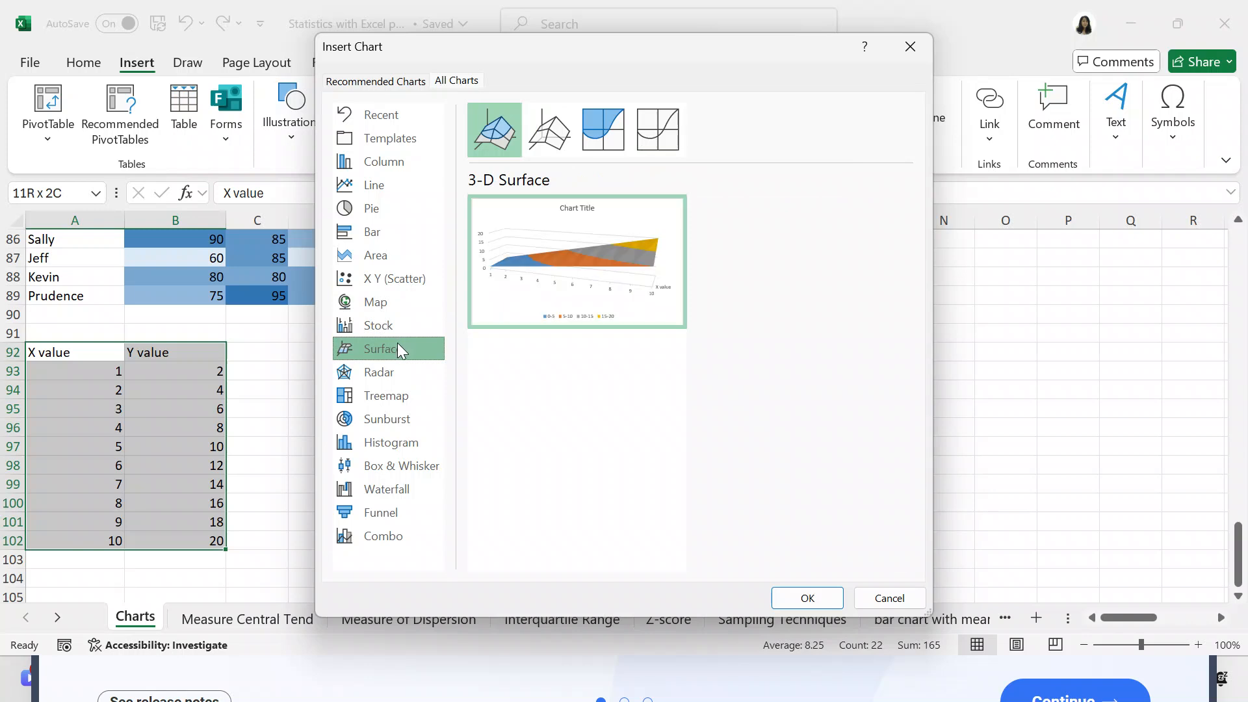
left_click(395, 364)
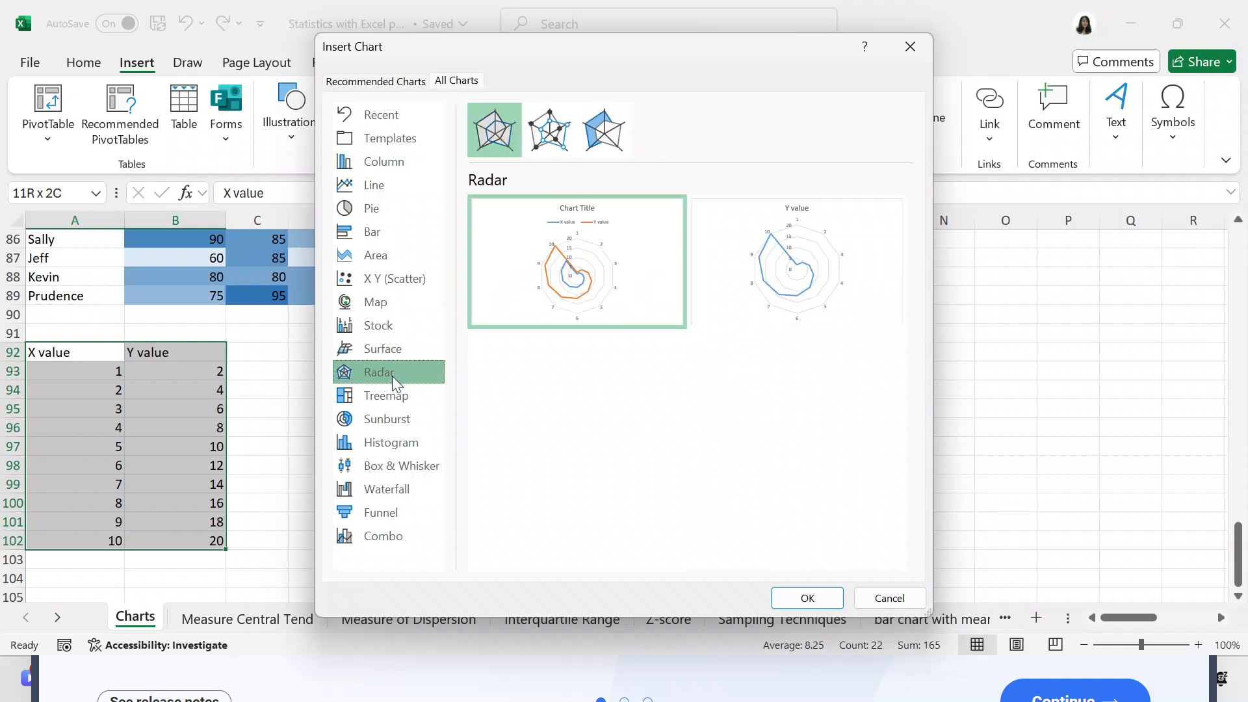
left_click(388, 395)
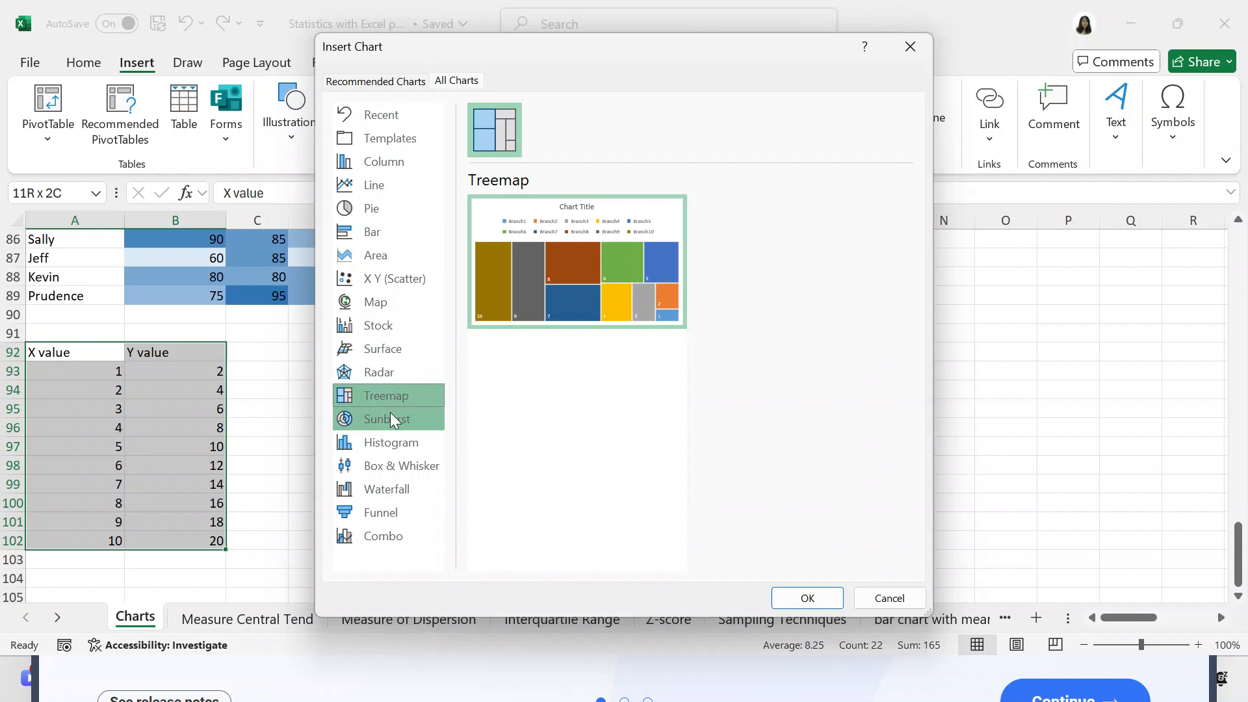
left_click(391, 415)
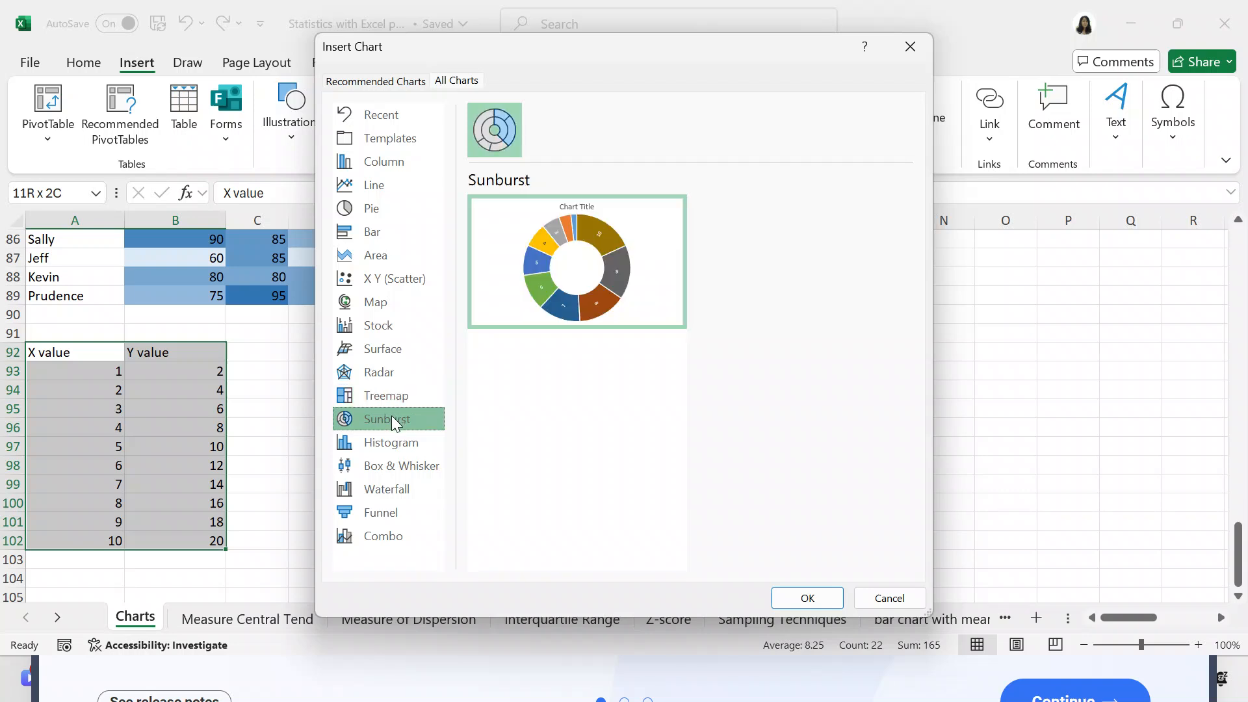
- Insert a Histogram chart from the X and Y value table and open the formatting options for its data series
left_click(388, 446)
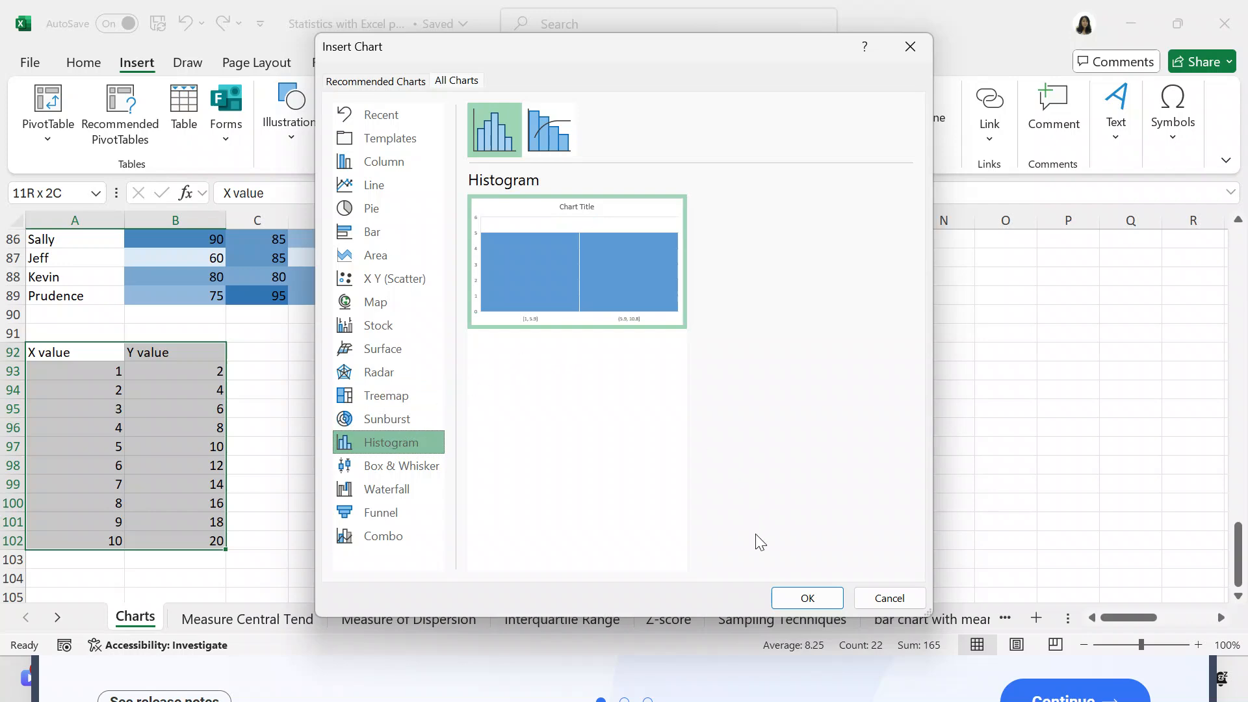
left_click(791, 595)
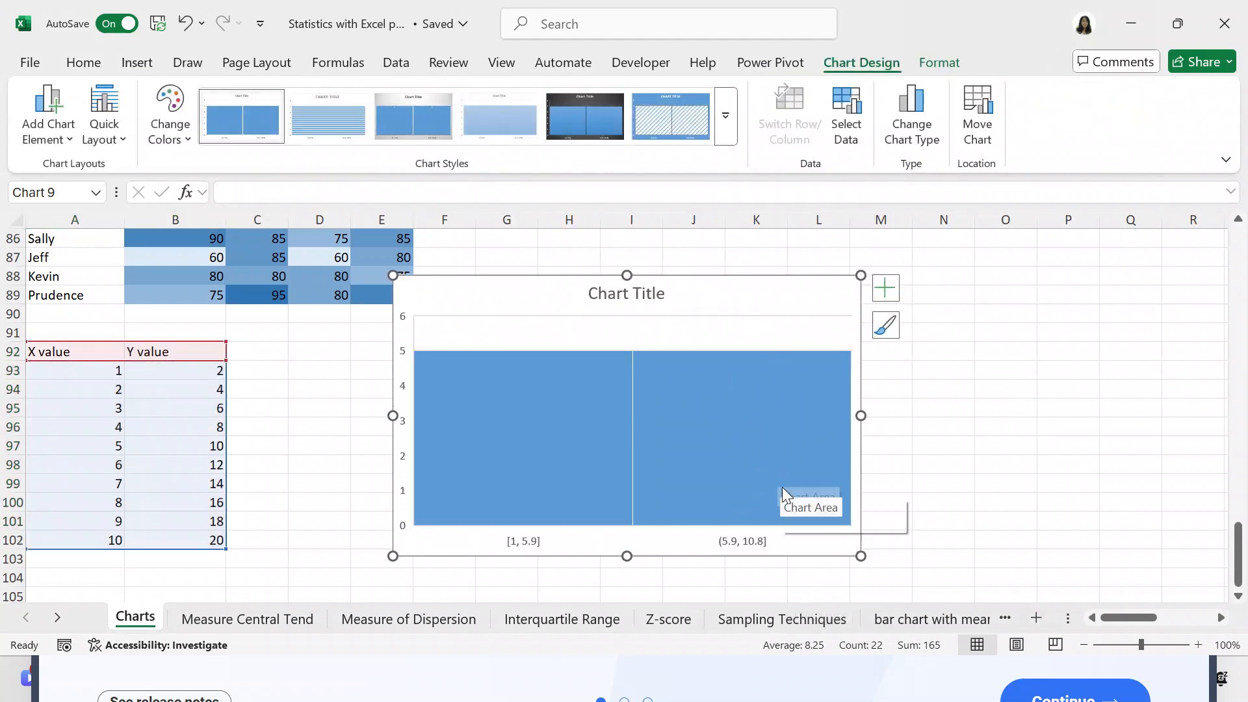
right_click(784, 525)
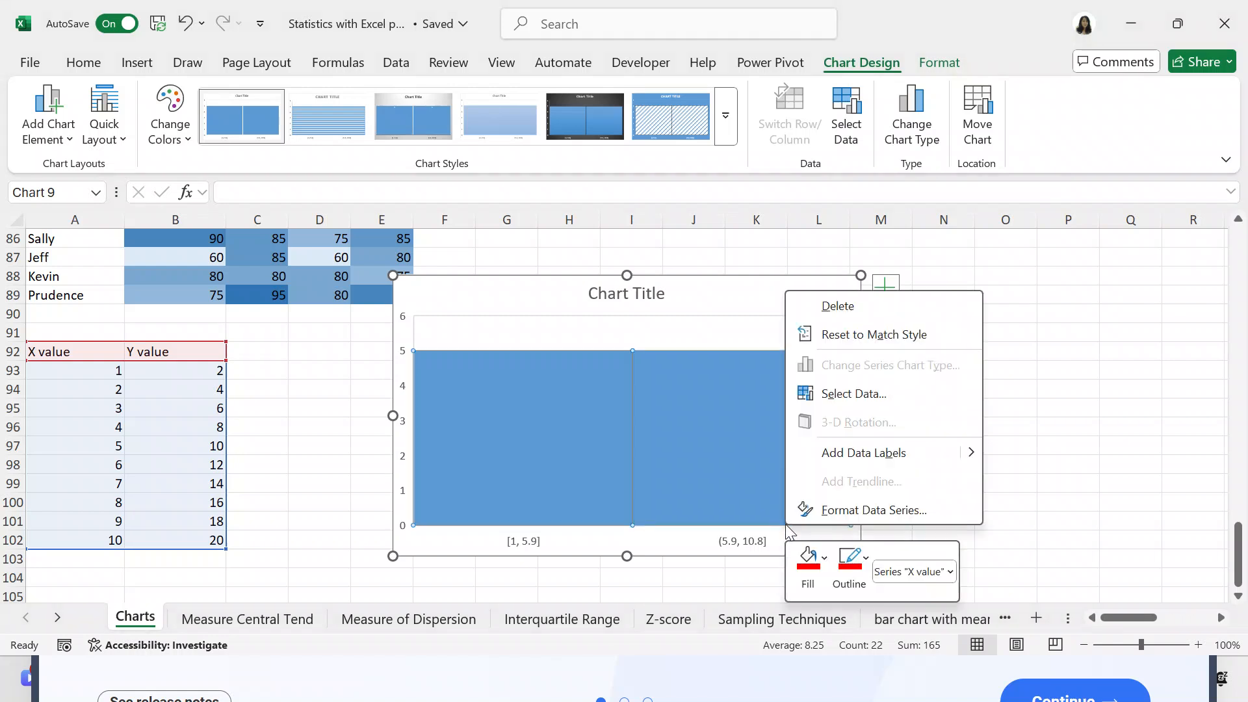
left_click(838, 510)
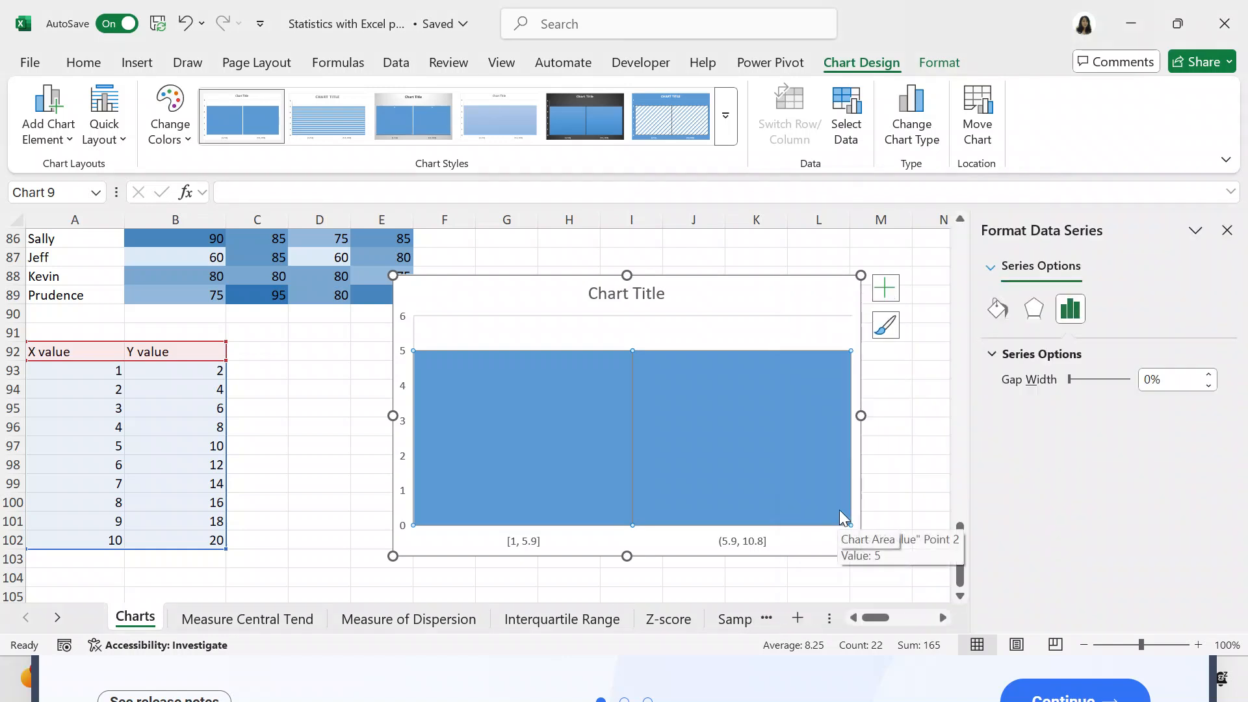
- Format the histogram's horizontal axis to divide the data by number of bins, set to 10
left_click(991, 268)
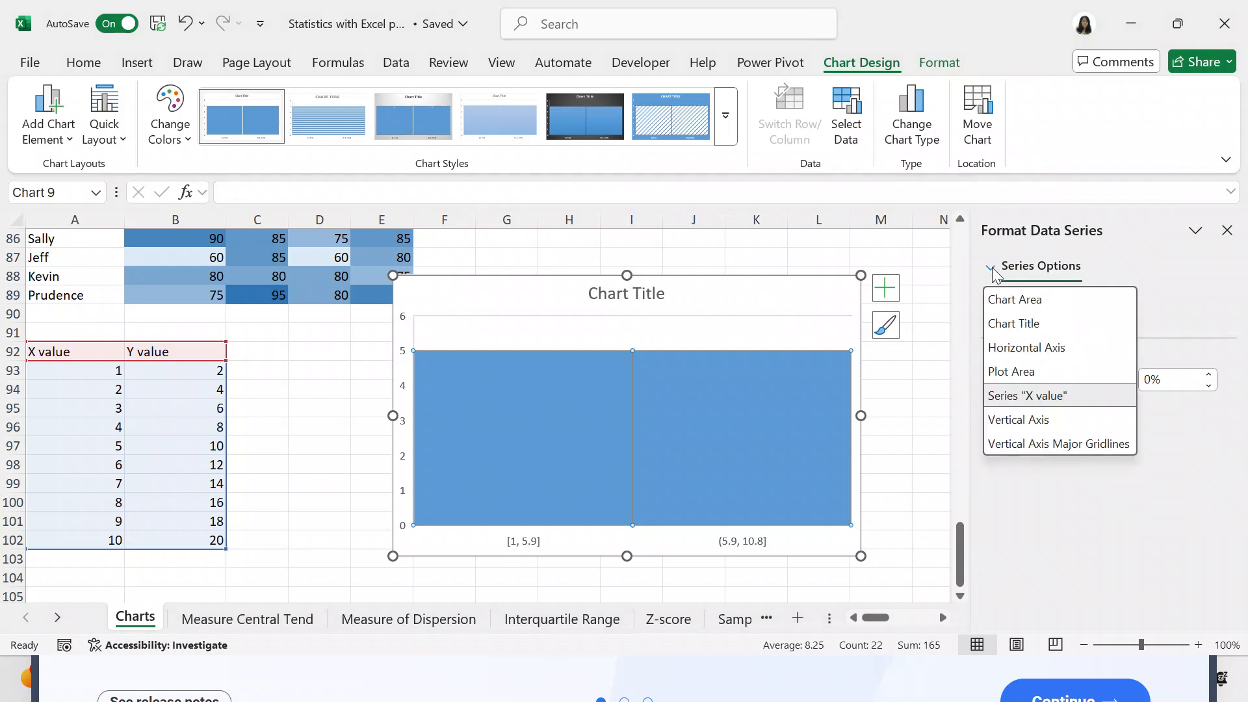
left_click(1002, 400)
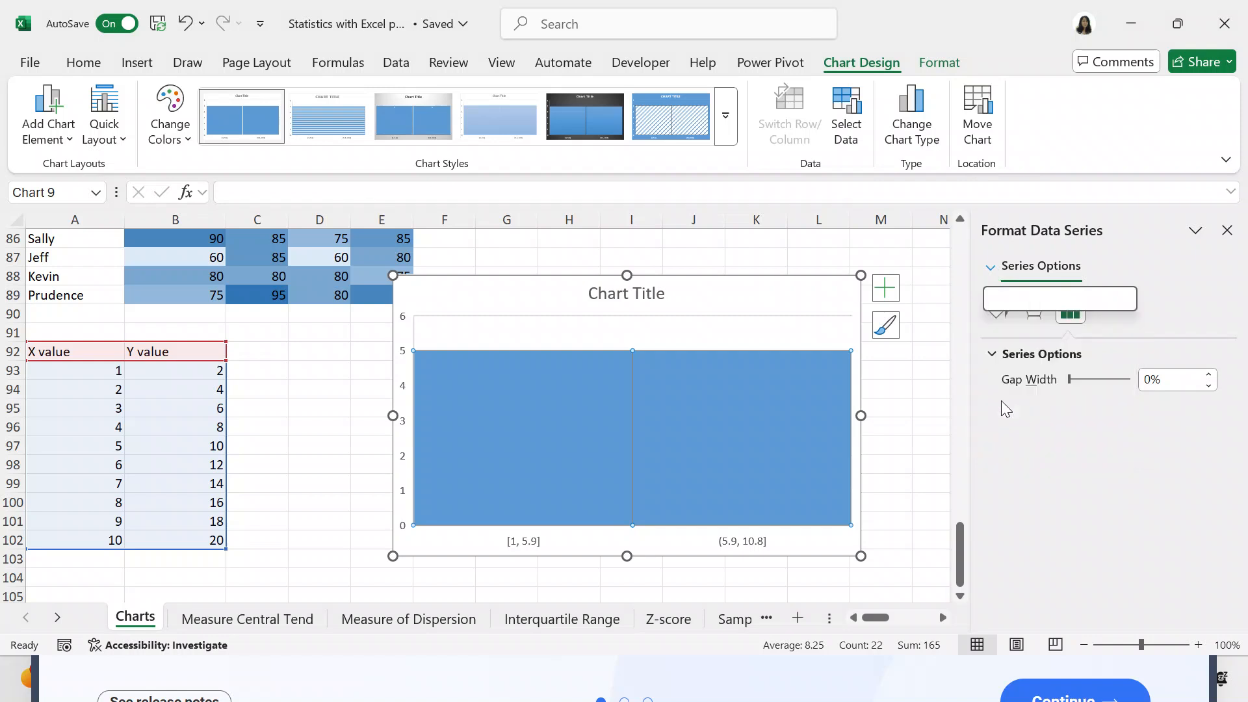
left_click(991, 268)
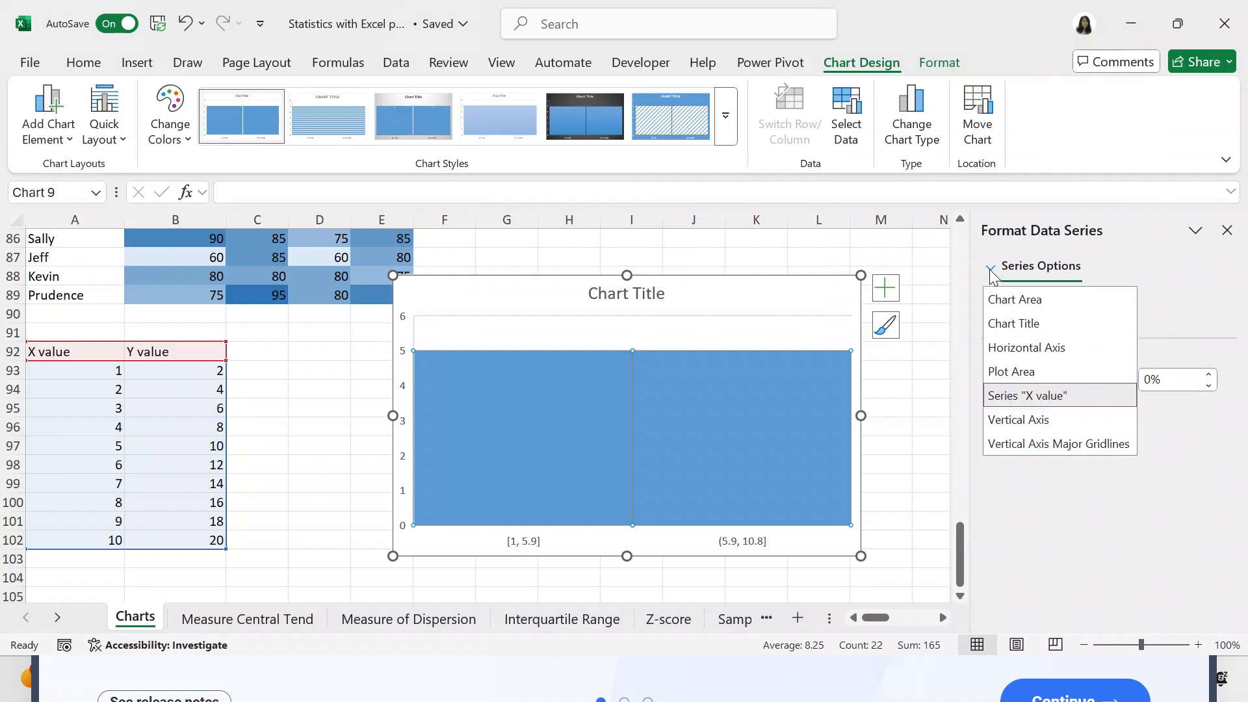
left_click(1001, 345)
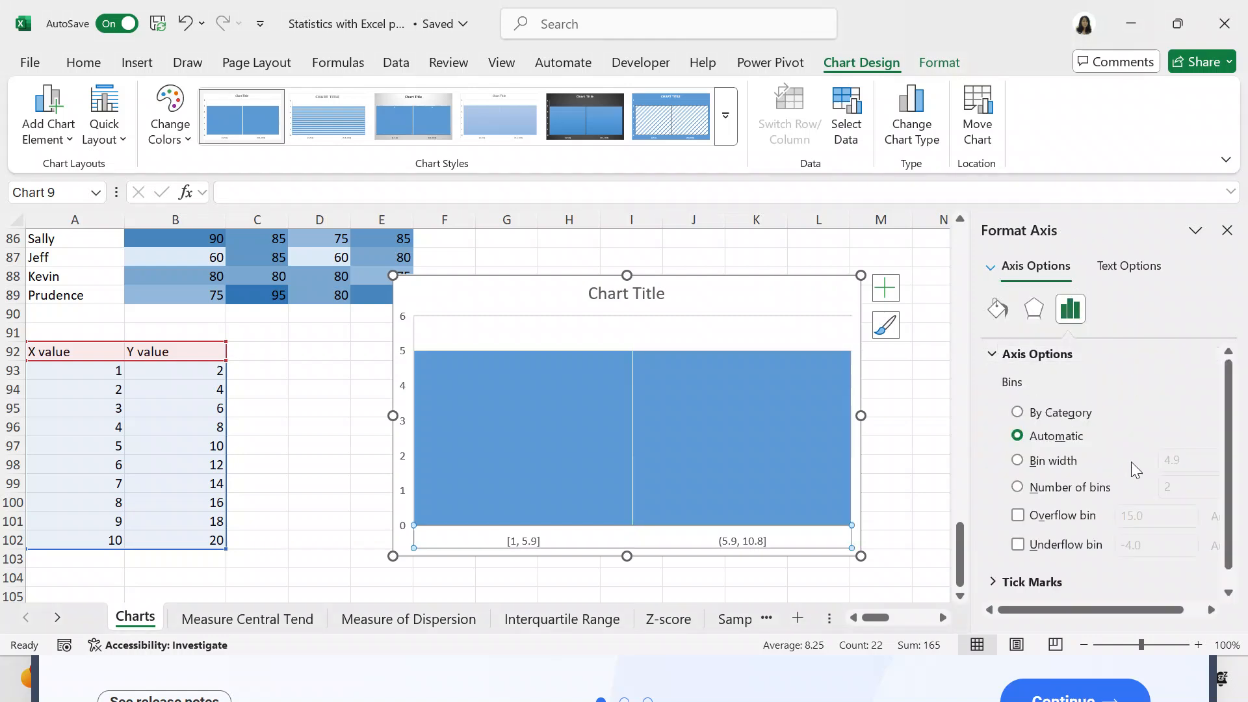
left_click(1018, 487)
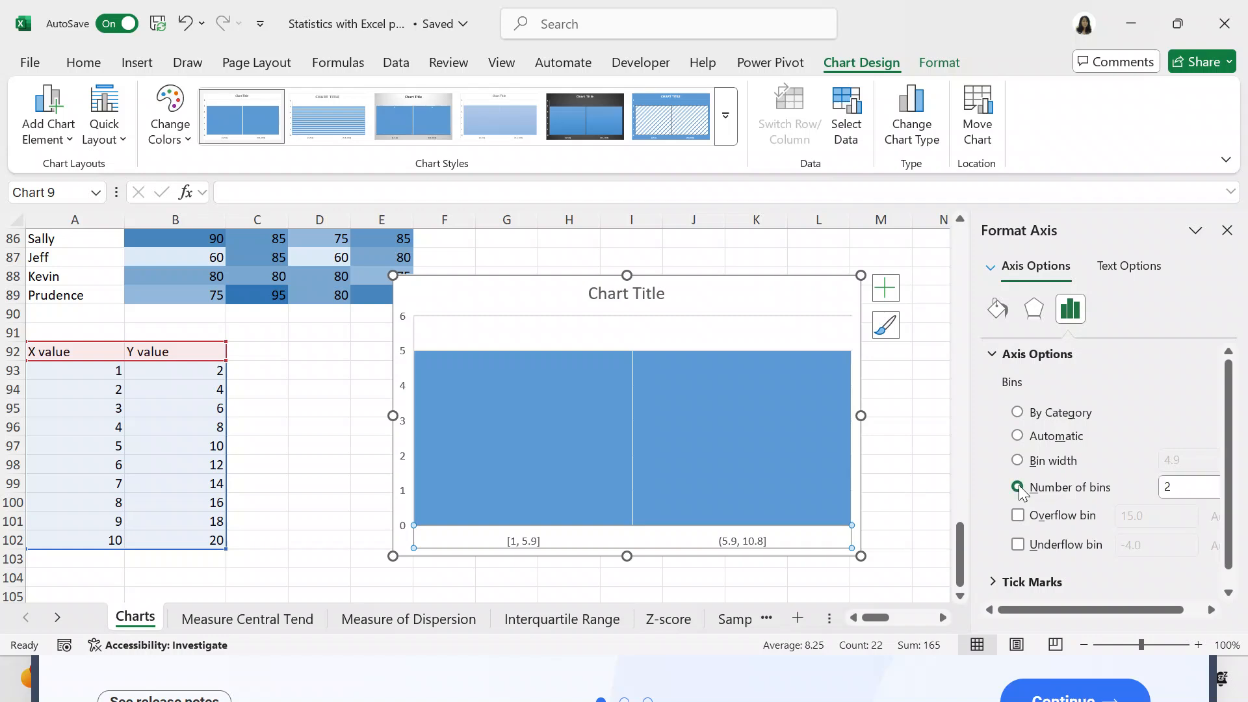
left_click(1180, 487)
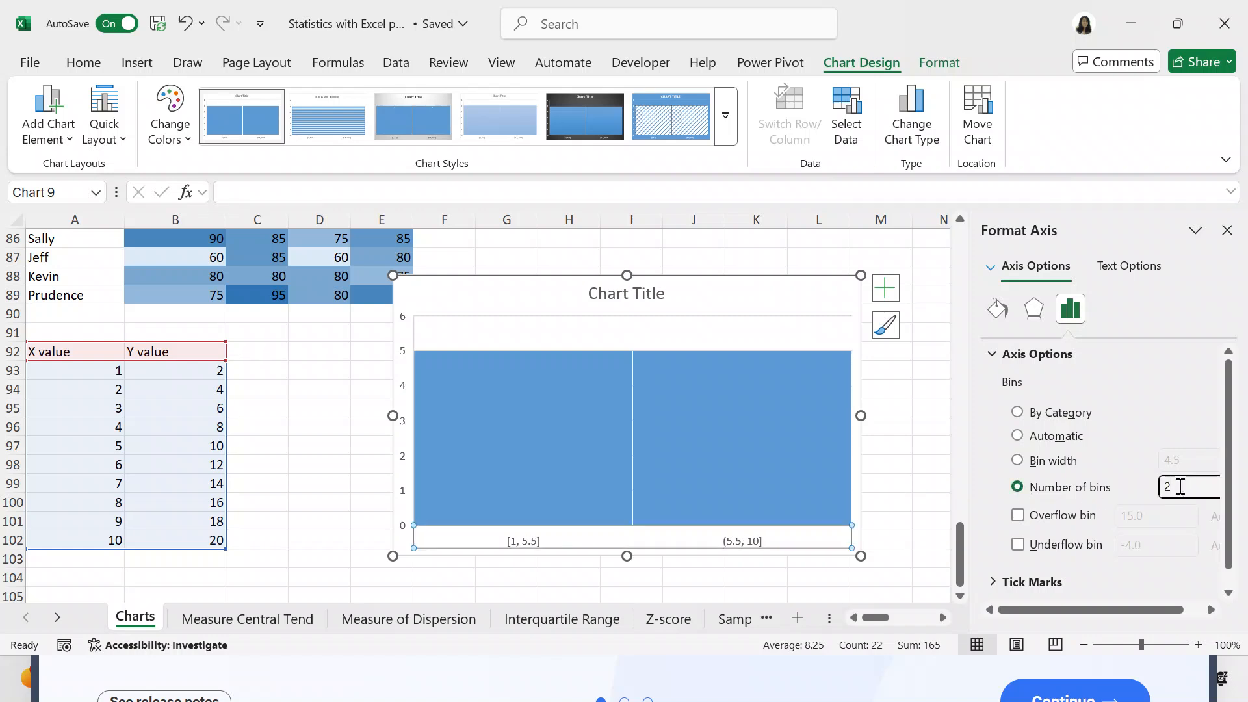
key("BackSpace")
type("10")
key("Return")
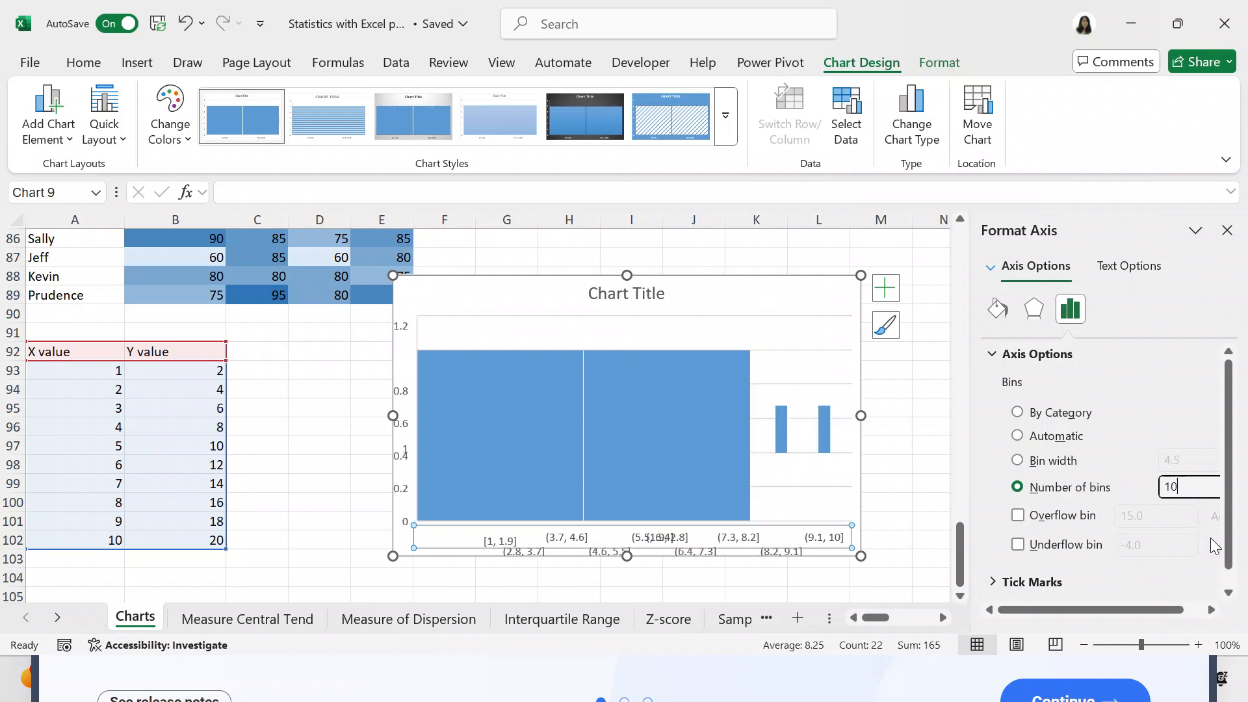
left_click(1026, 512)
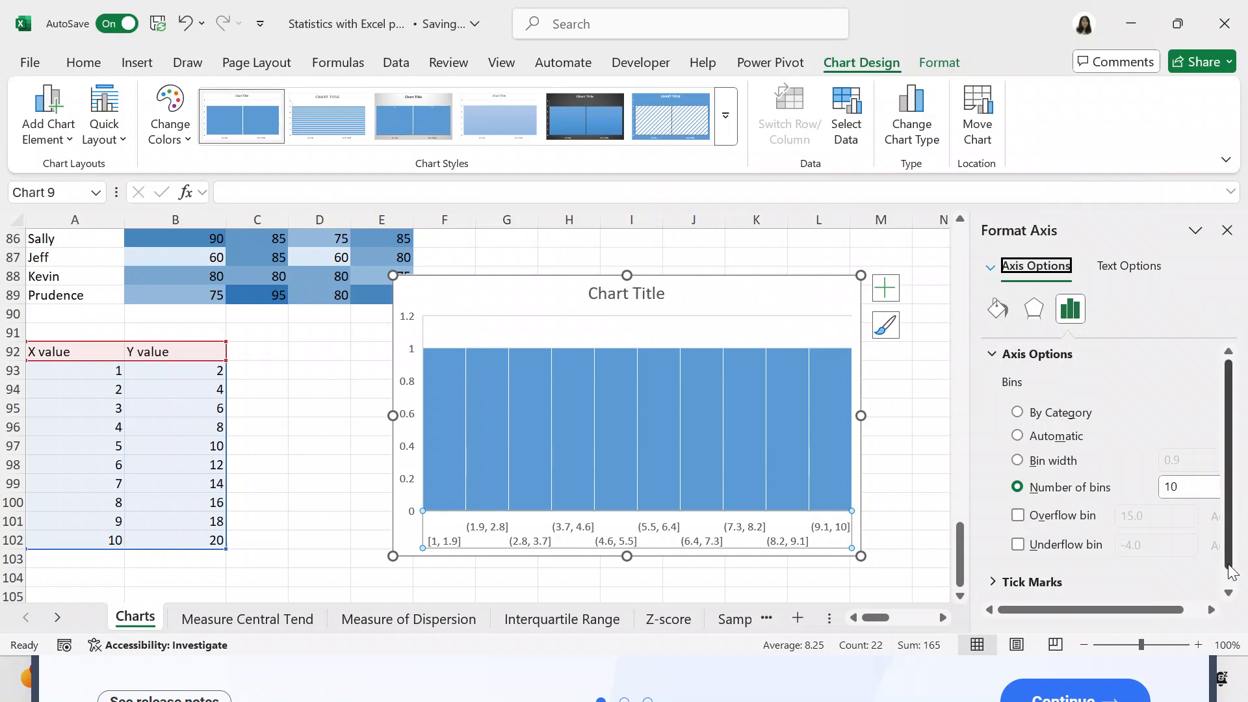
left_click(1228, 592)
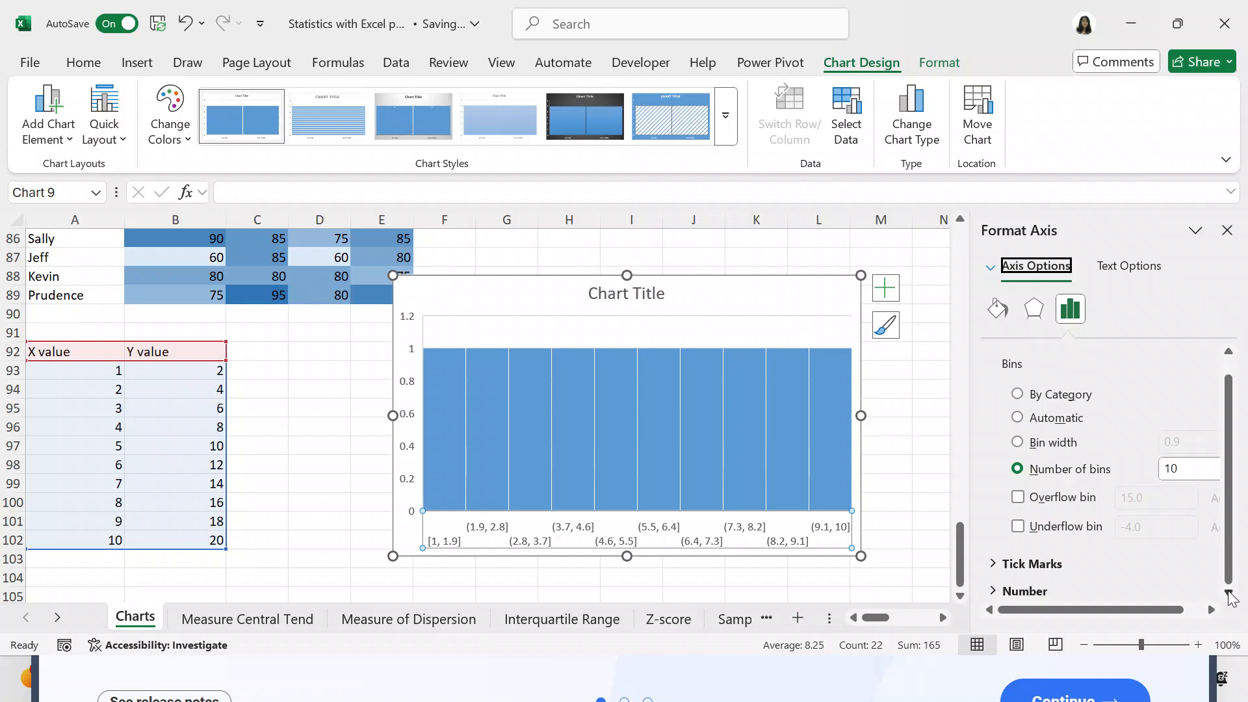
- Set the Y values for X values 3, 5, 7 and 9 (cells B95, B97, B99 and B101) to 2
left_click(899, 363)
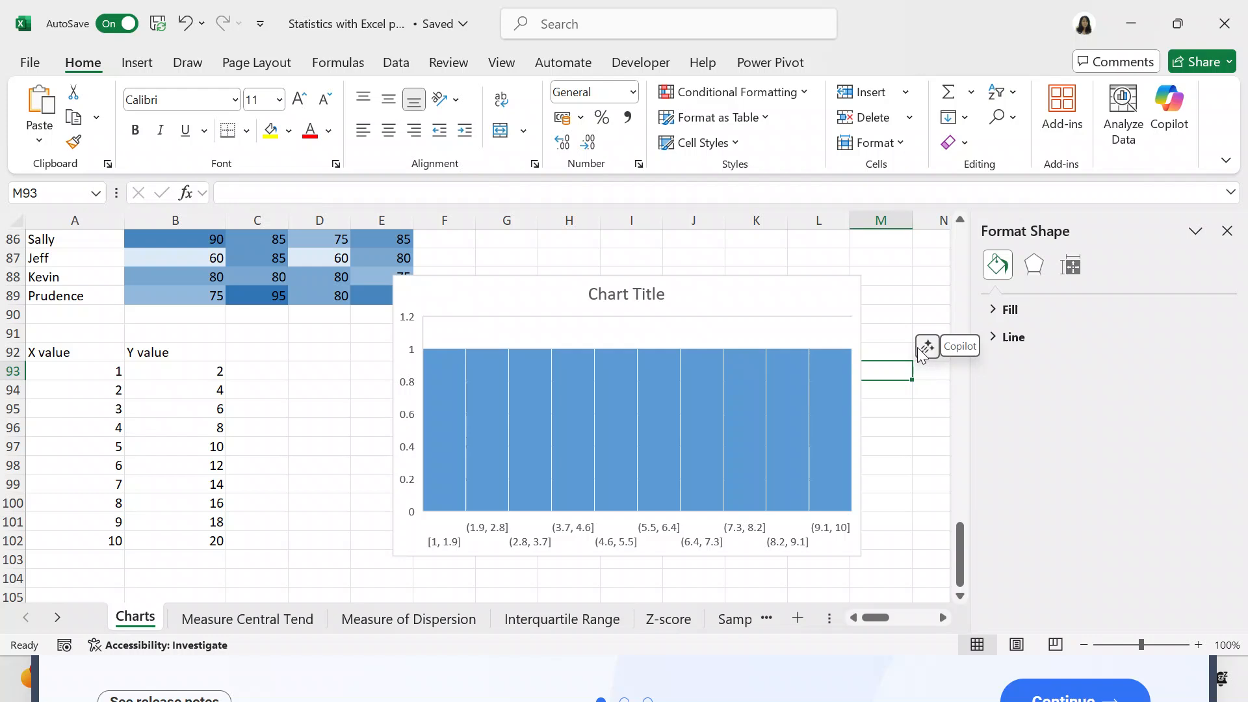
left_click(204, 390)
left_click(202, 411)
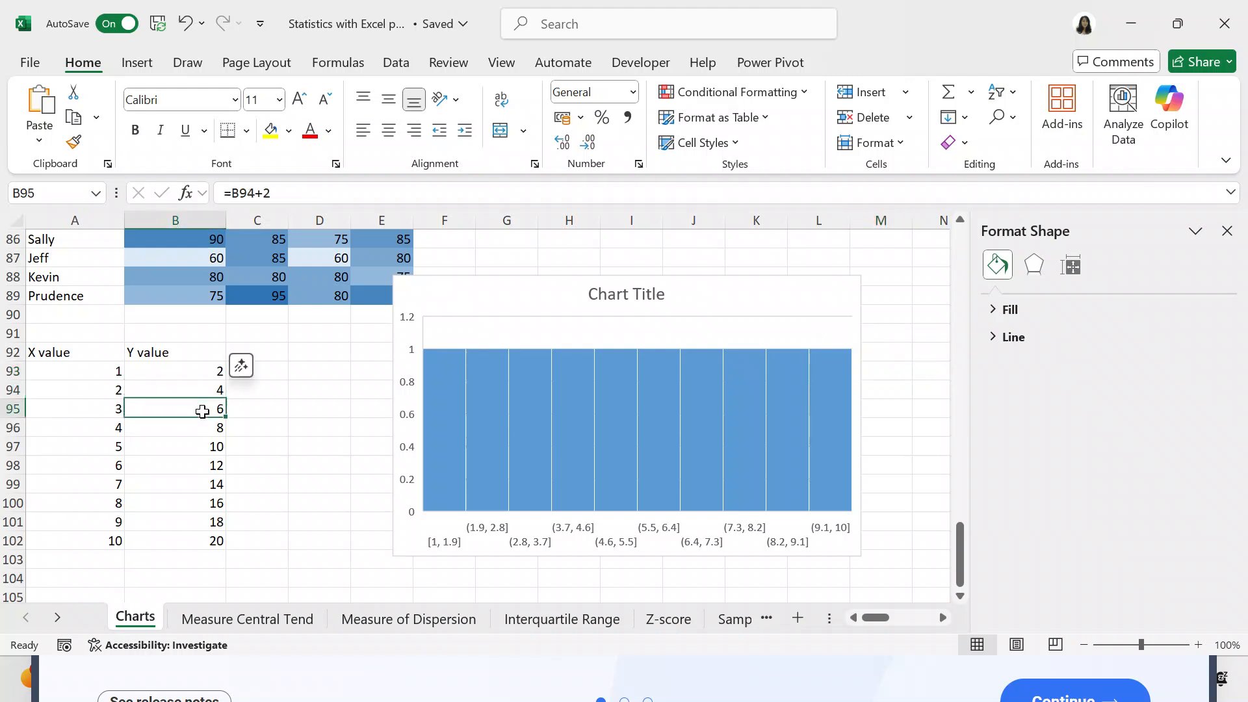
type("2")
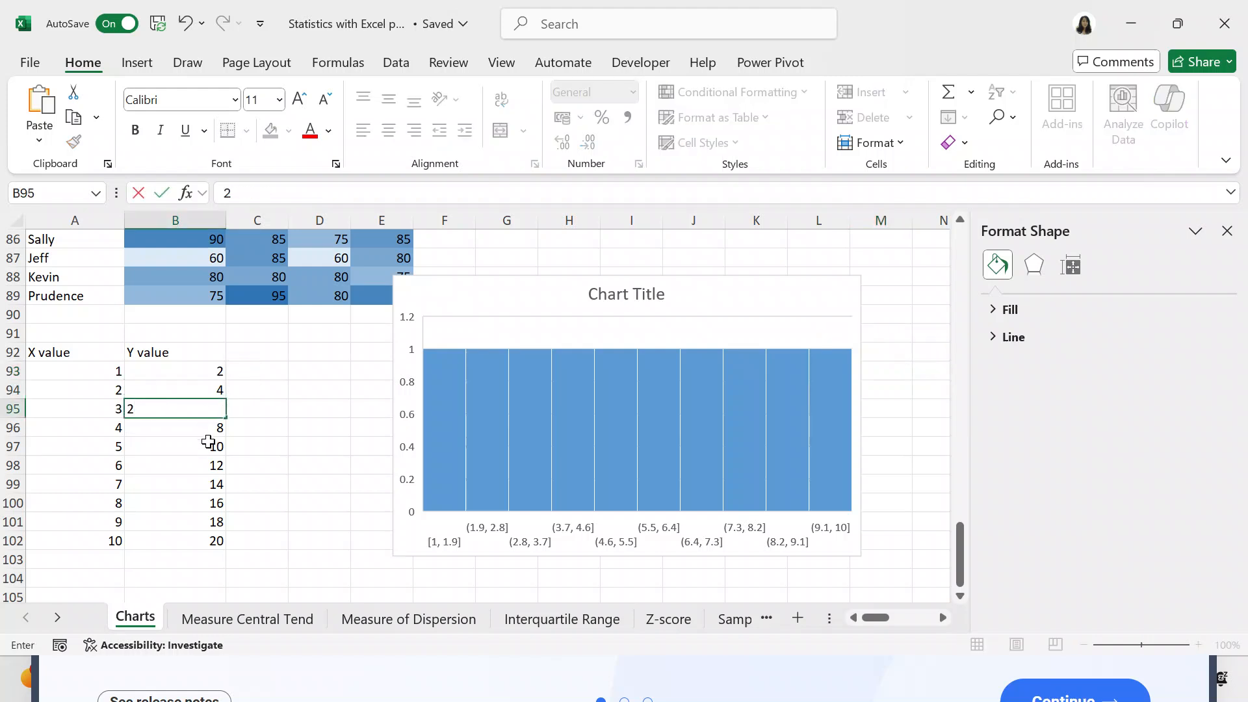
left_click(208, 442)
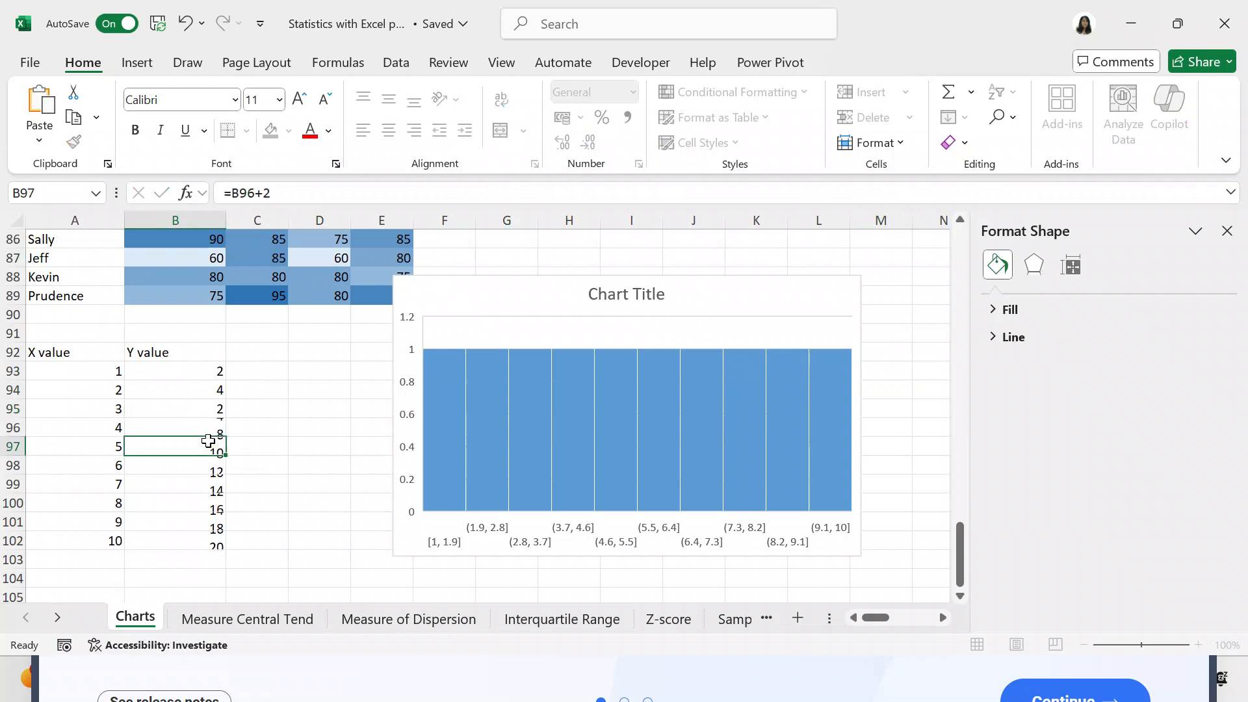
type("2")
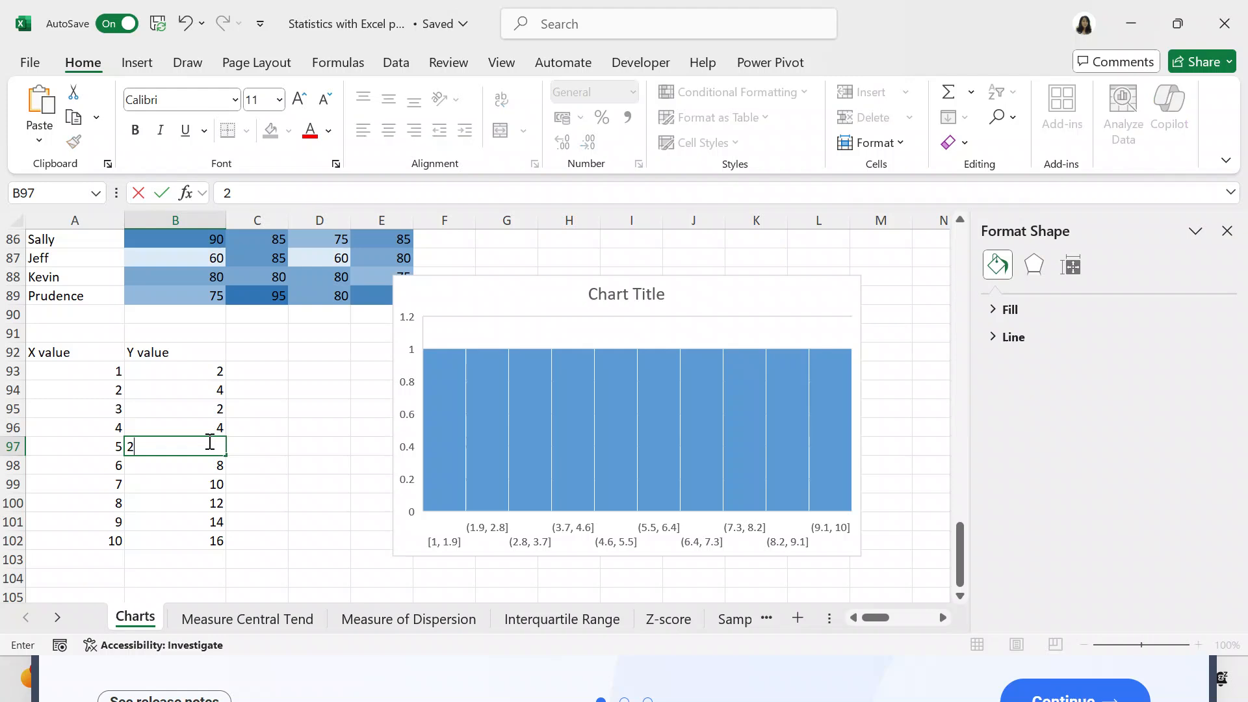
left_click(208, 484)
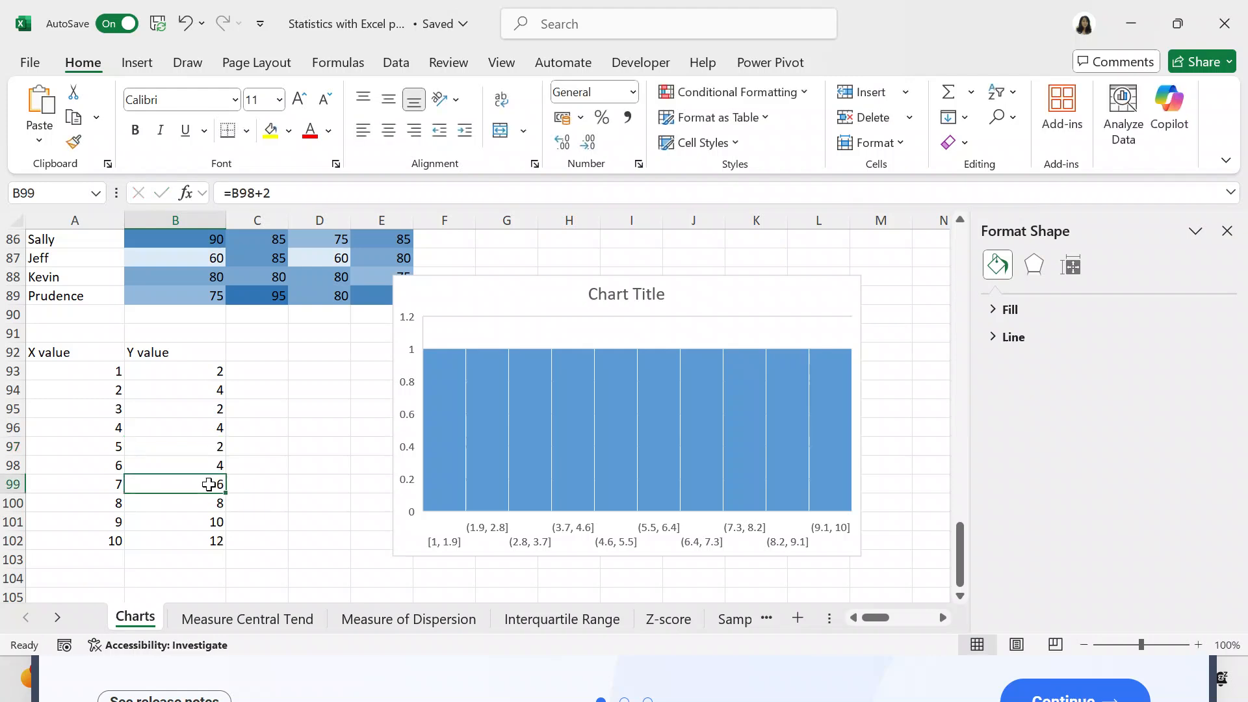
double_click(212, 492)
type("2")
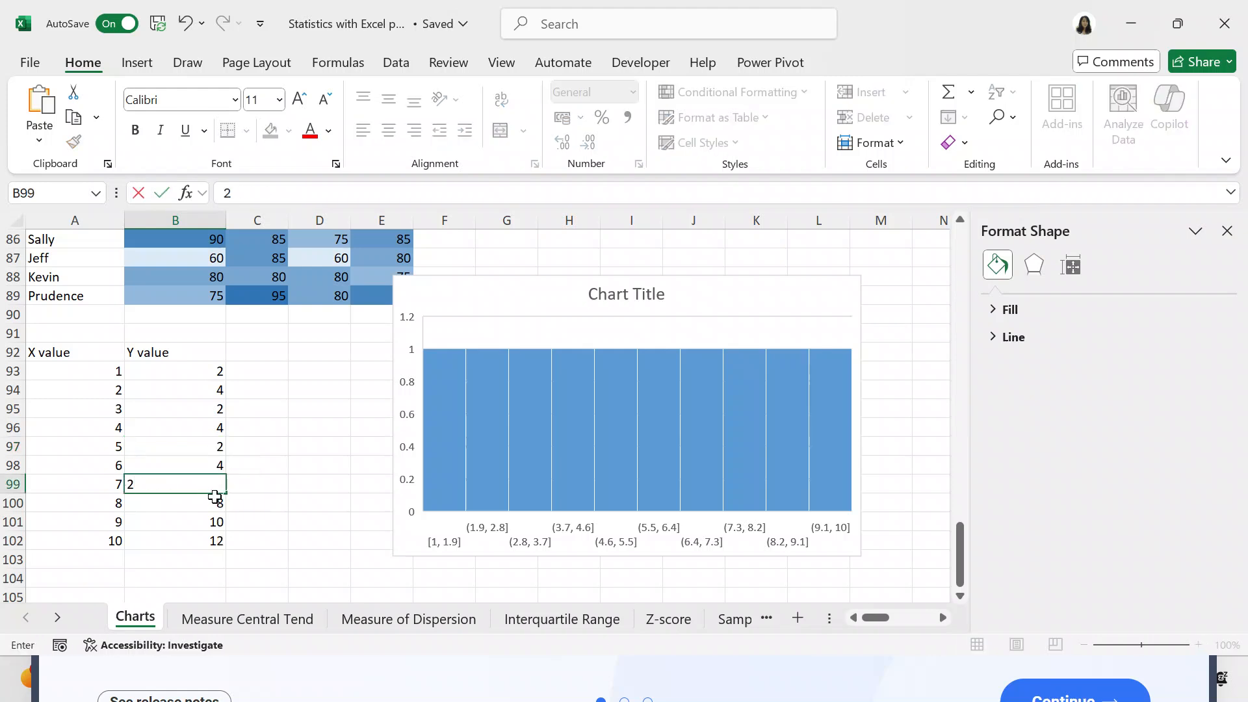
left_click(211, 519)
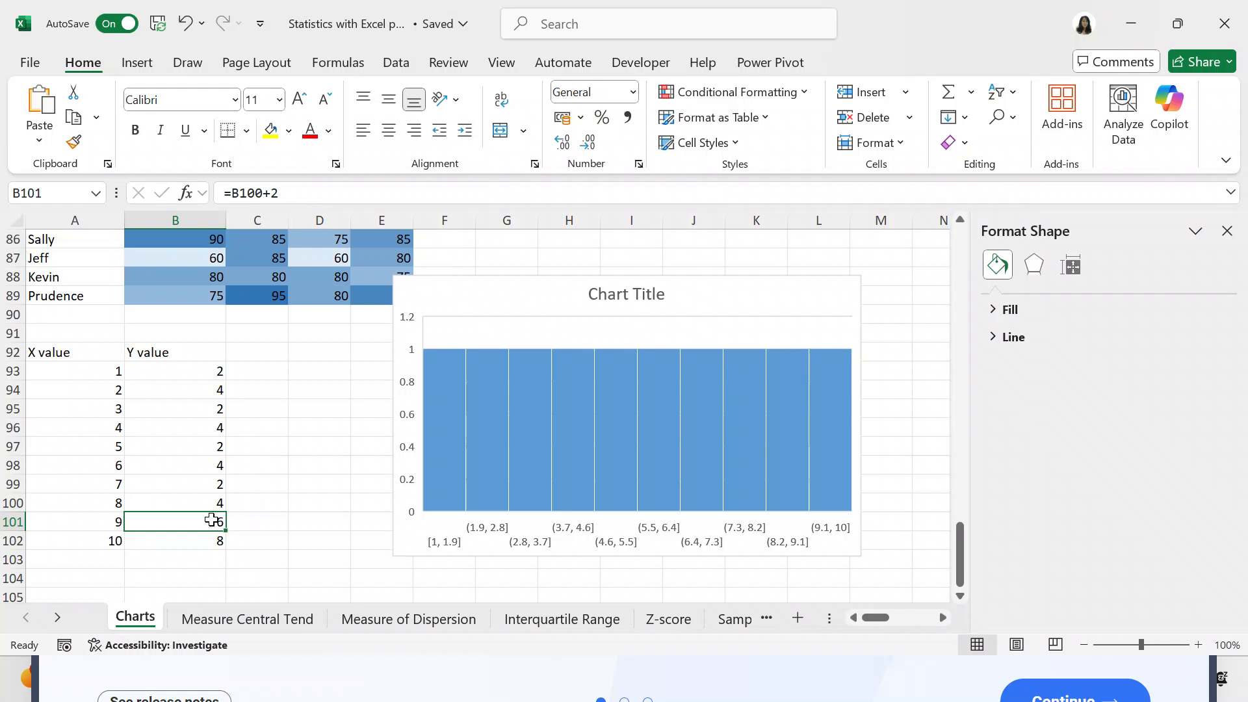
type("2")
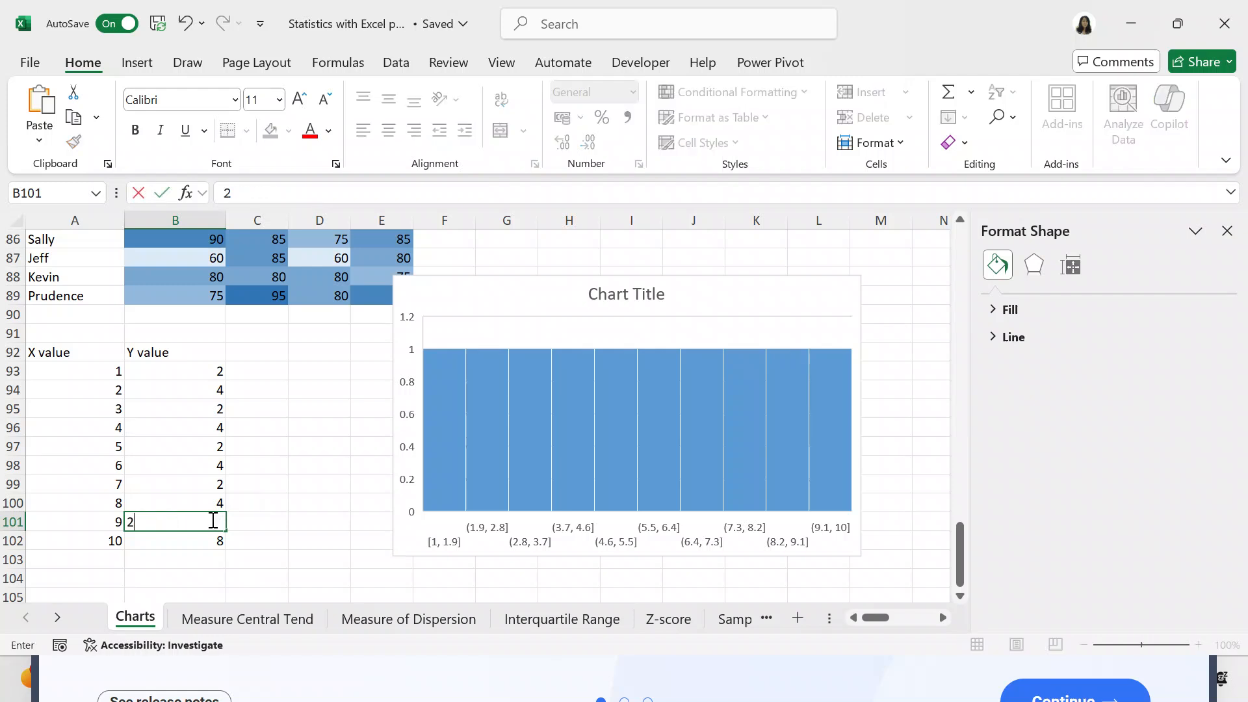
left_click(877, 332)
- Delete the histogram beside the X and Y value table
left_click(828, 314)
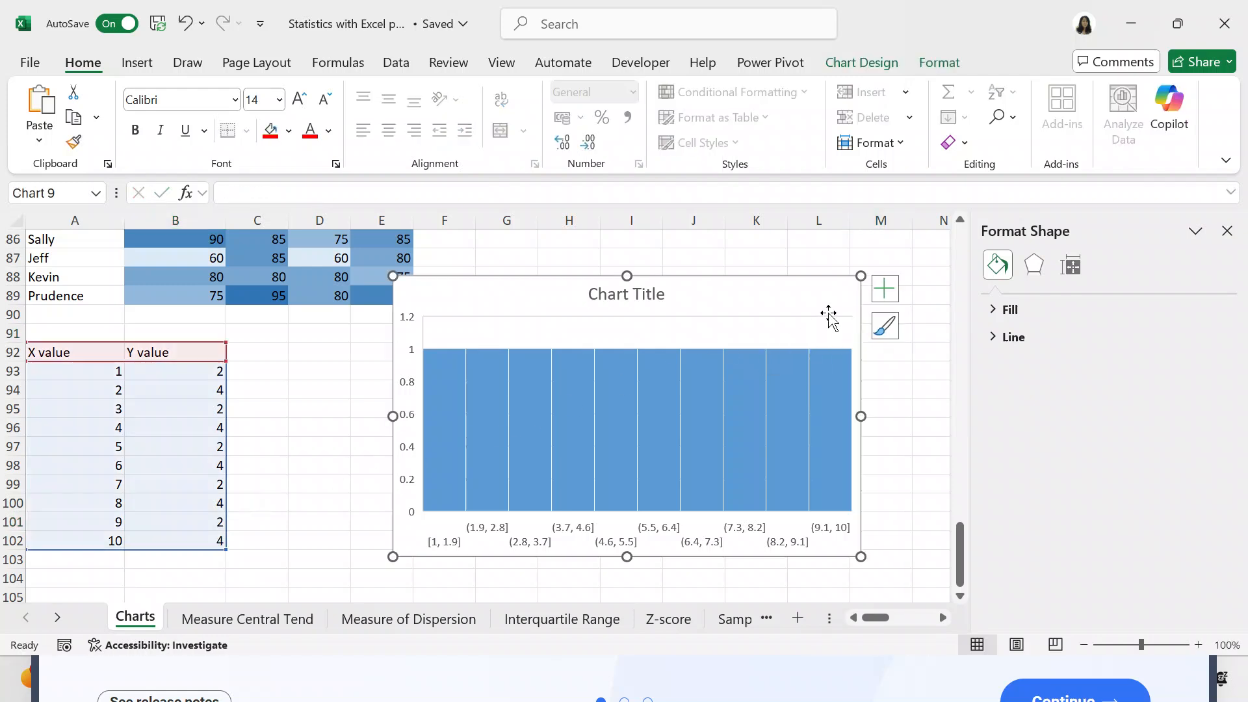
key("Delete")
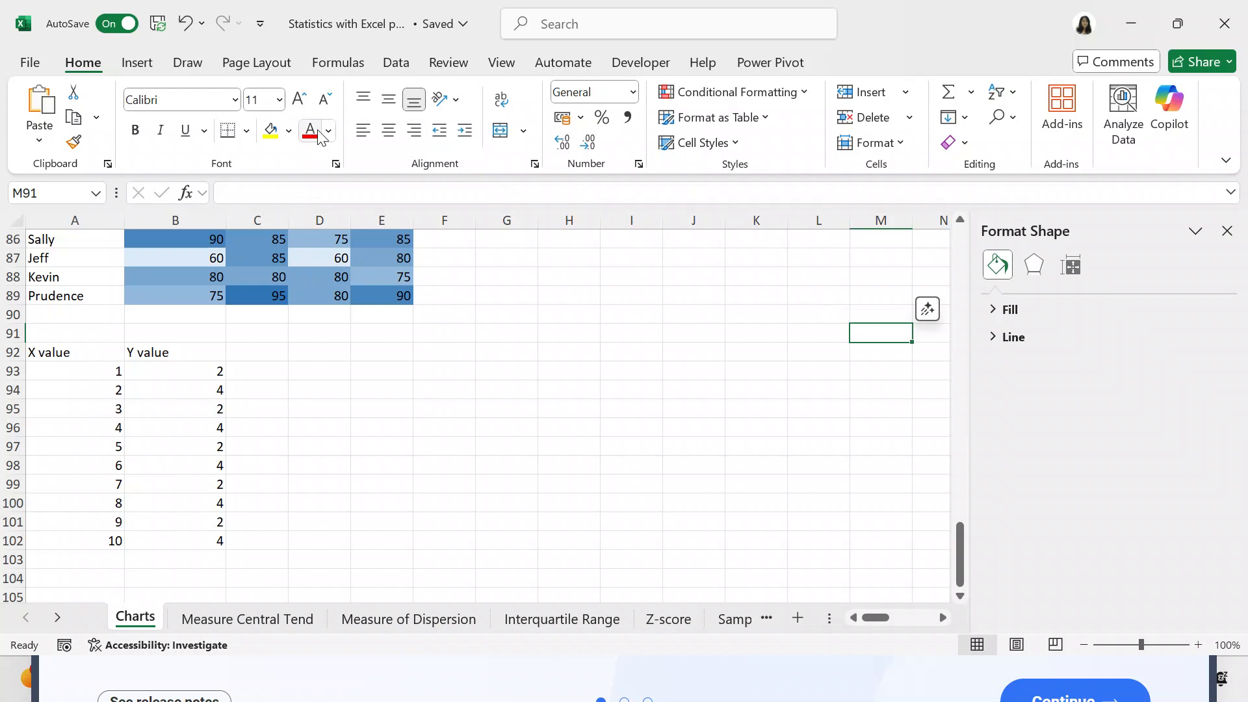
- Preview the recommended Scatter, Clustered Column, bar and Line charts for the X and Y value table in A92:B102
left_click(77, 346)
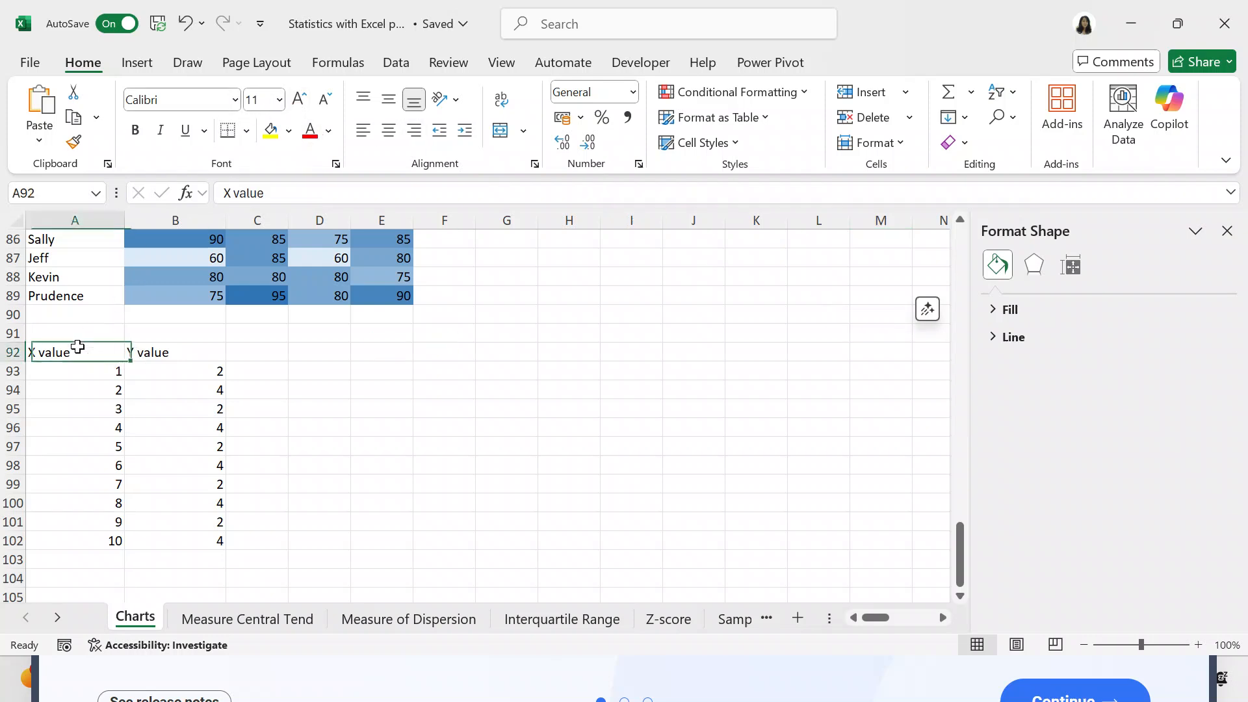
key("shift+Right")
key("shift+Down")
key("shift+Down")
key("shift+Down")
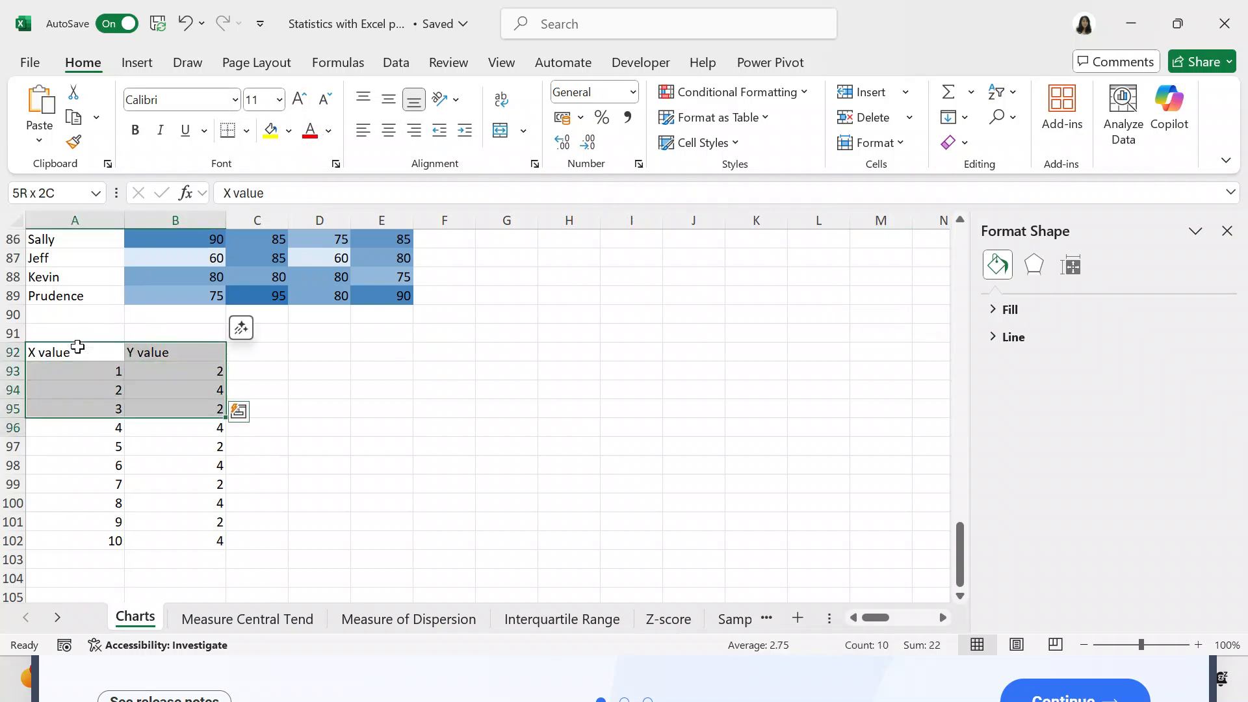
key("shift+Down")
key("shift+Down")
key("shift+Down")
key("shift+Down")
key("shift+Down")
key("shift+Down")
key("shift+Down")
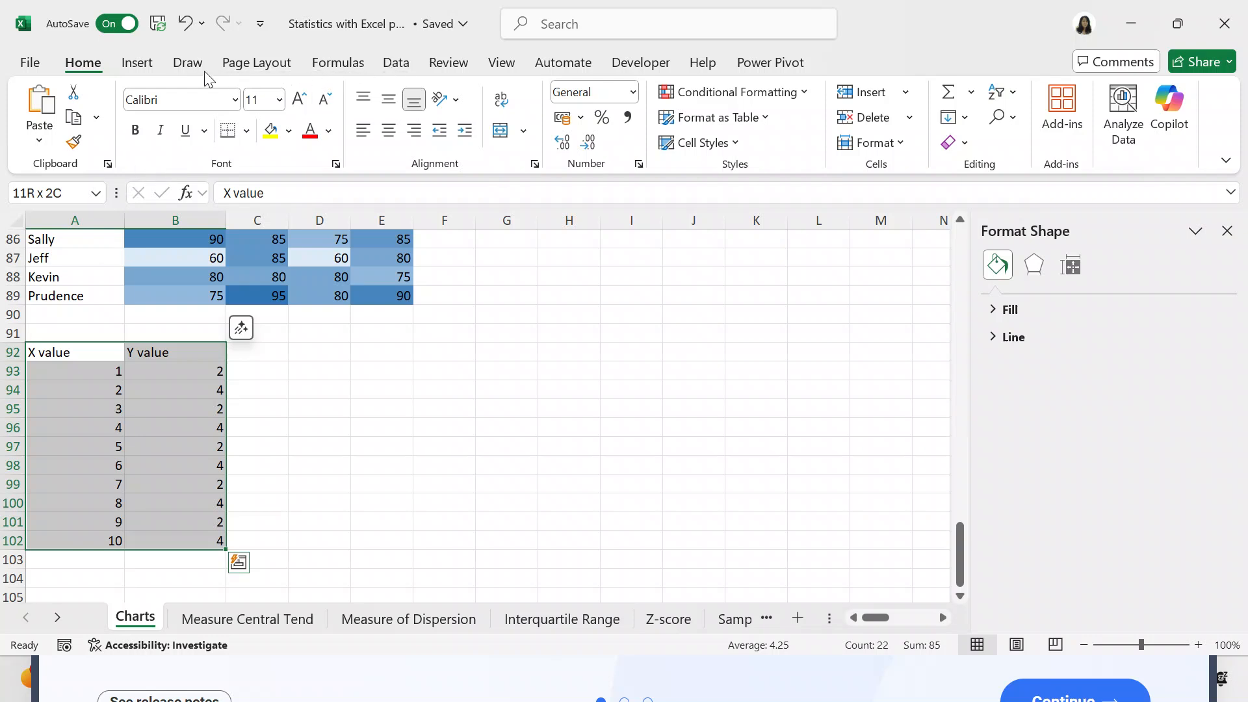
left_click(133, 62)
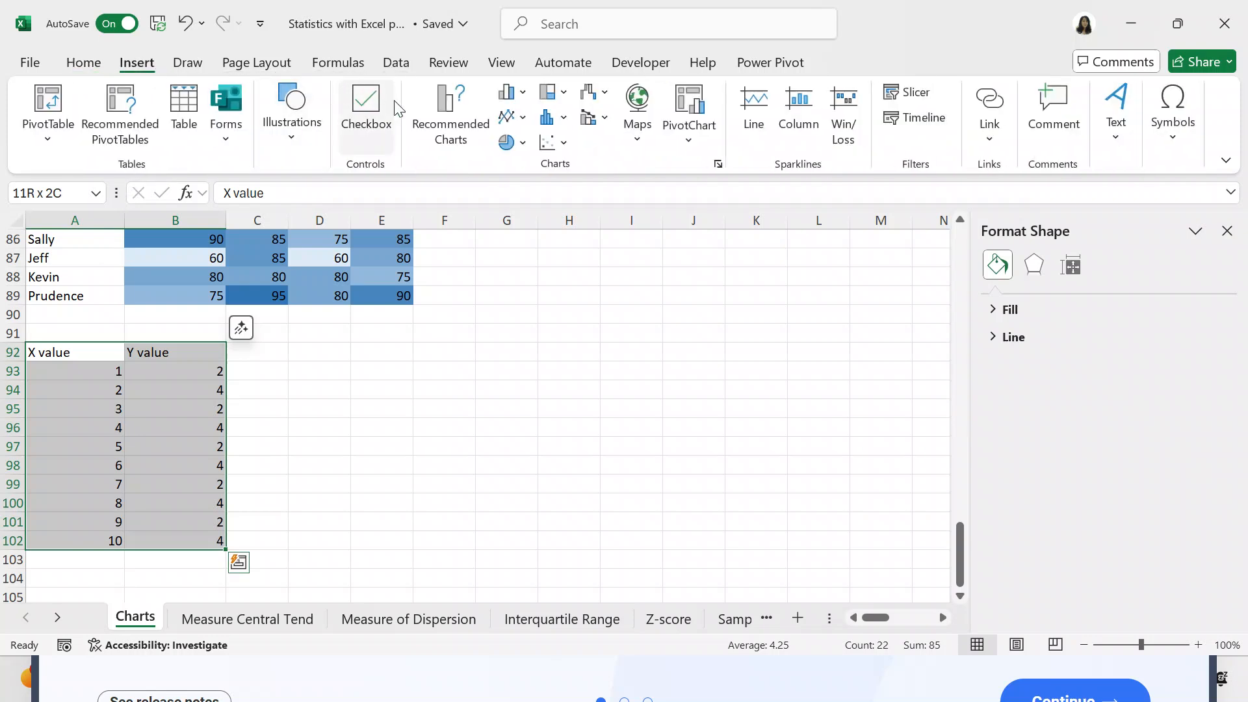
left_click(442, 127)
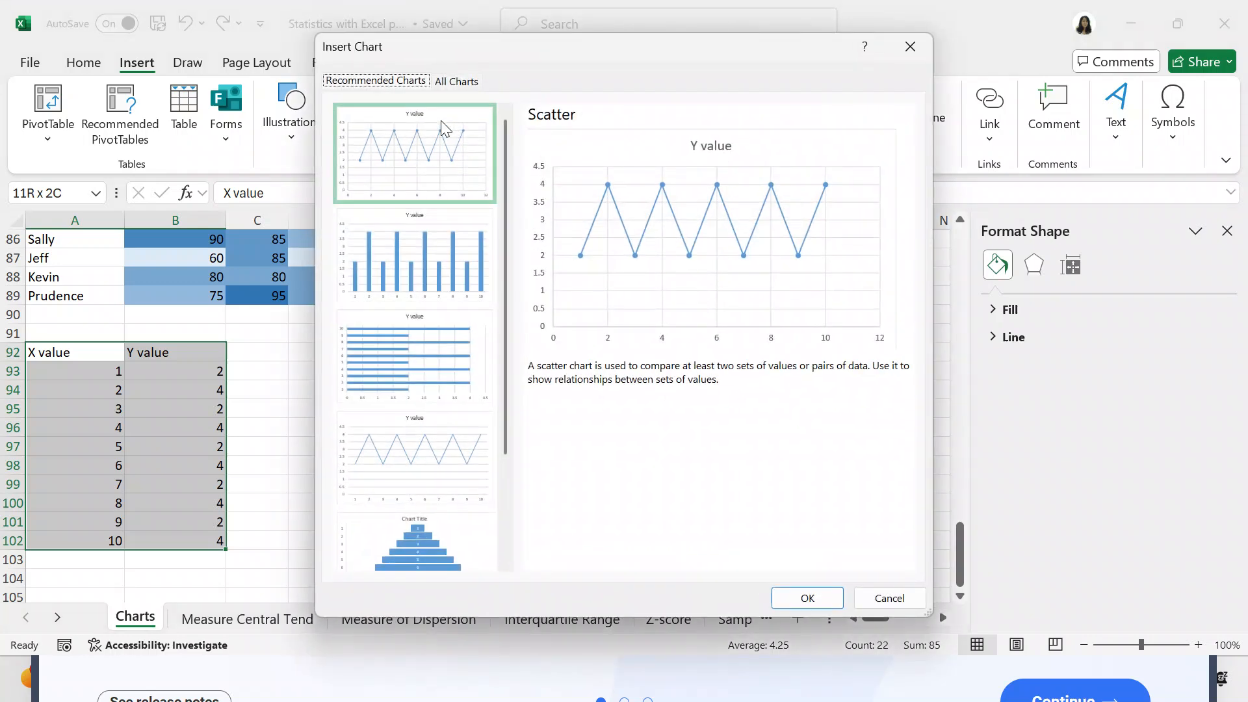
left_click(429, 246)
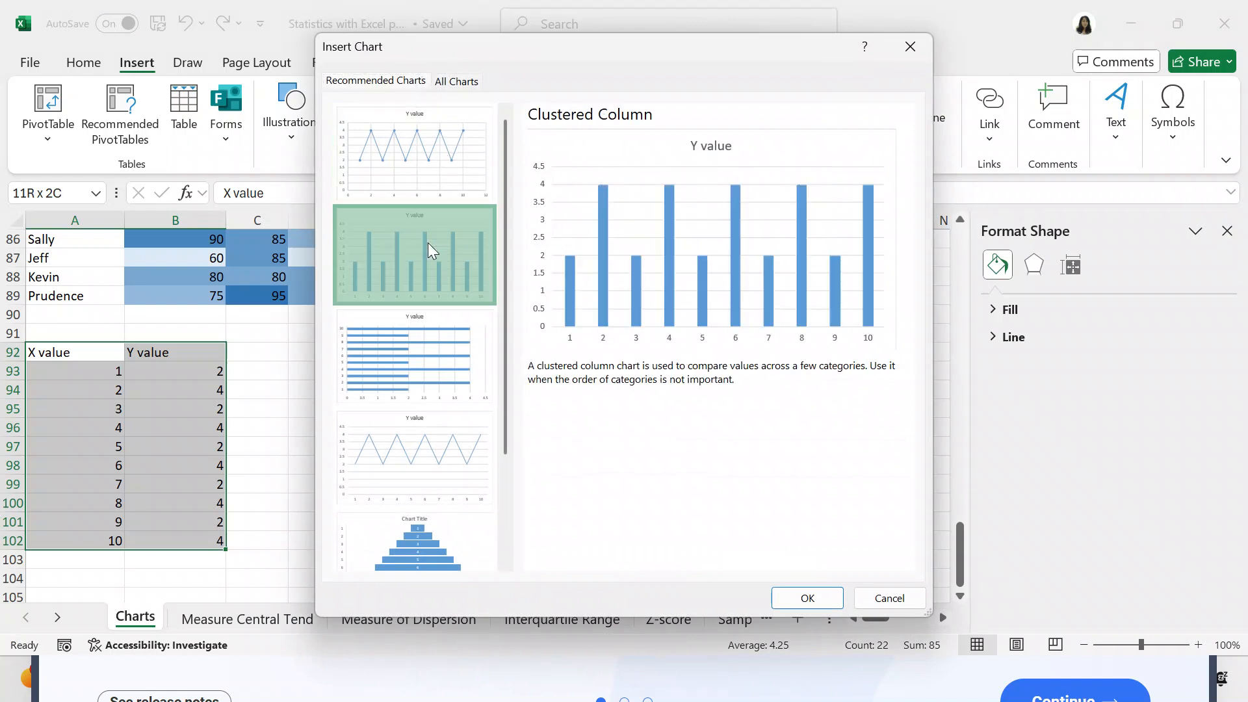
left_click(413, 329)
left_click(406, 435)
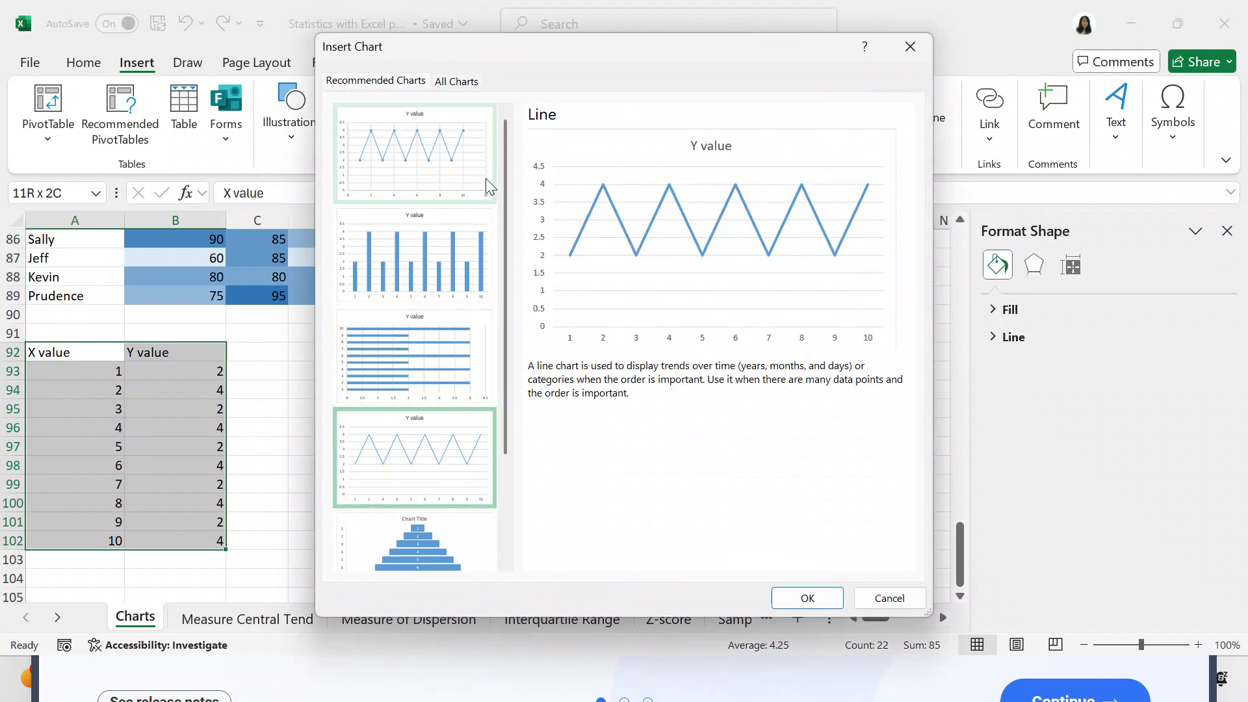
- Insert a new Histogram chart from the selected X and Y value table
left_click(463, 81)
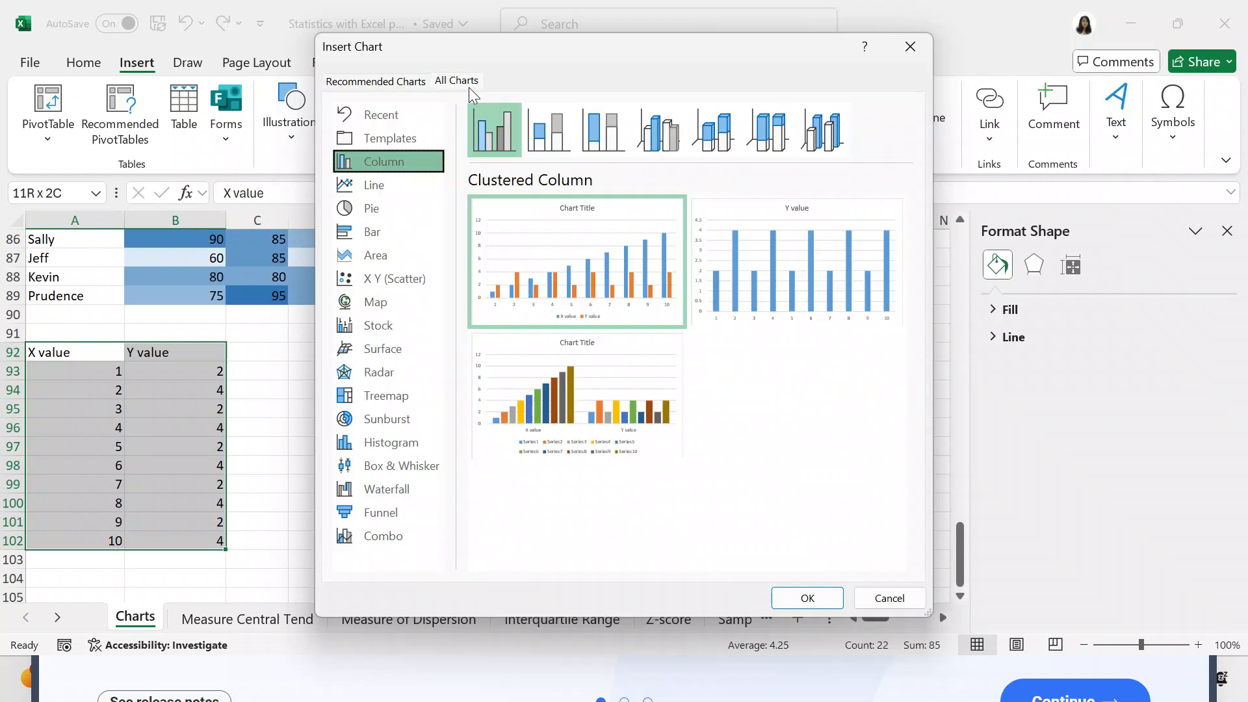
left_click(414, 447)
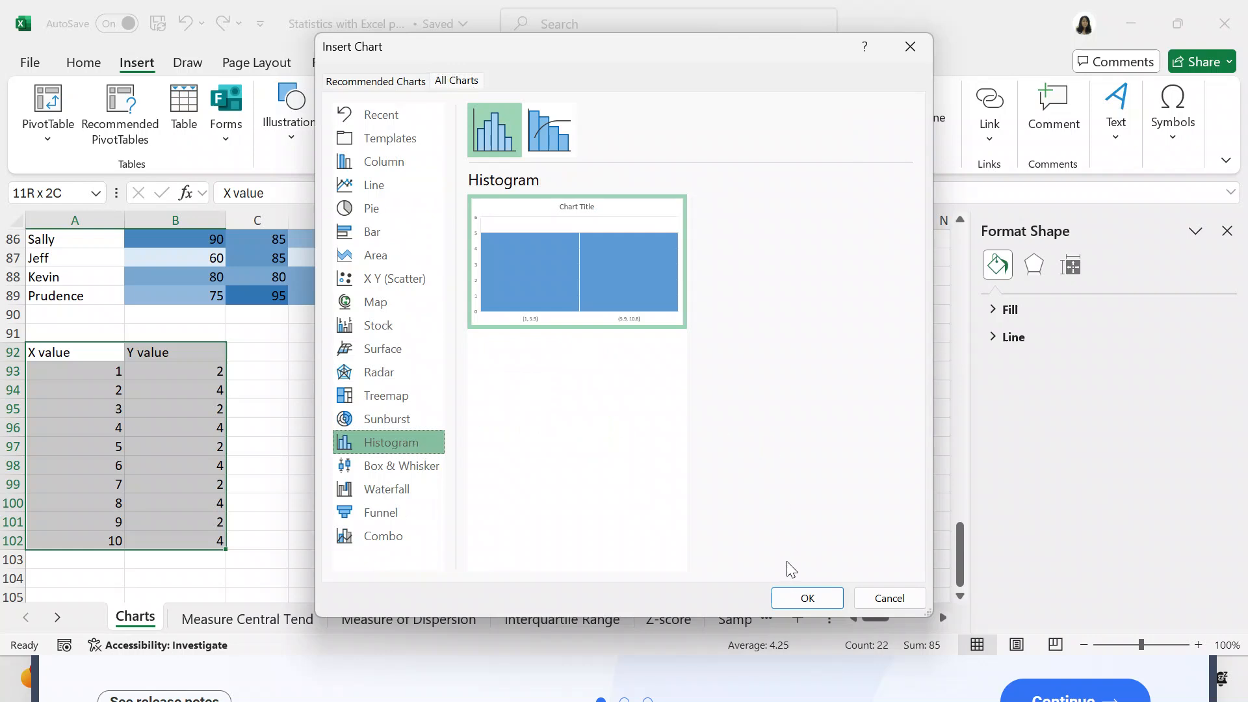
left_click(791, 596)
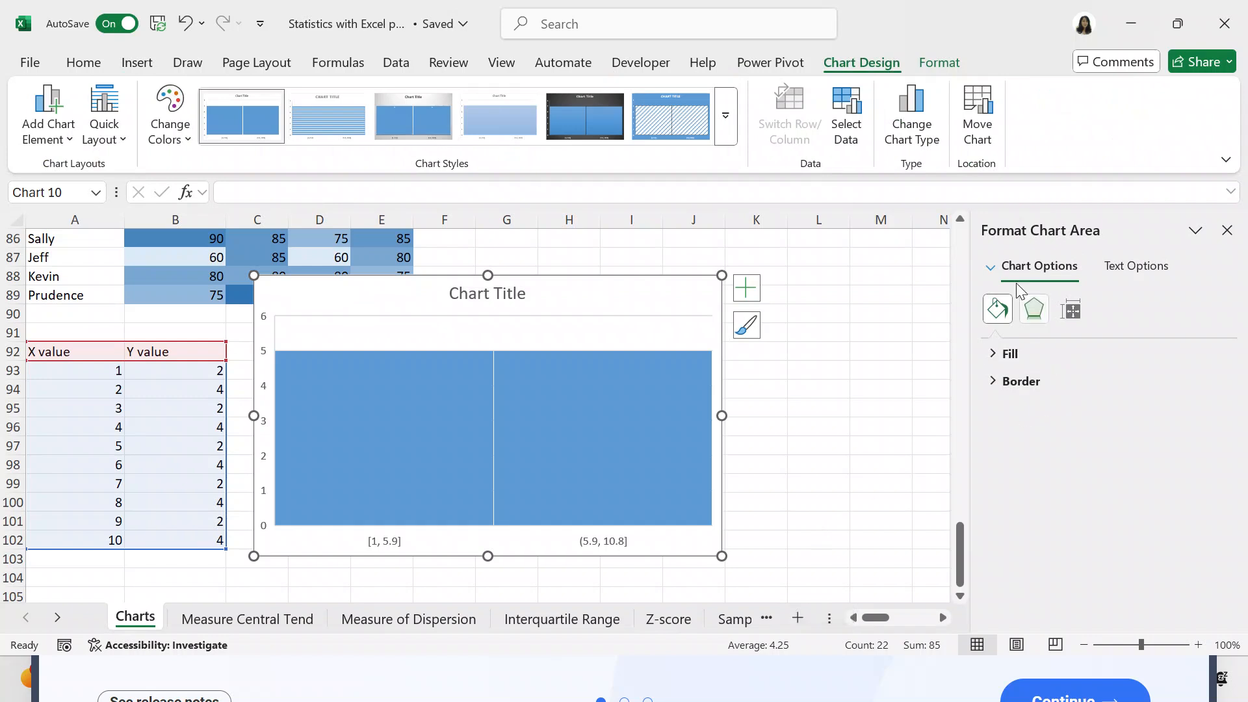
- Format the new histogram's horizontal axis with the Number of bins option set to 10
left_click(991, 268)
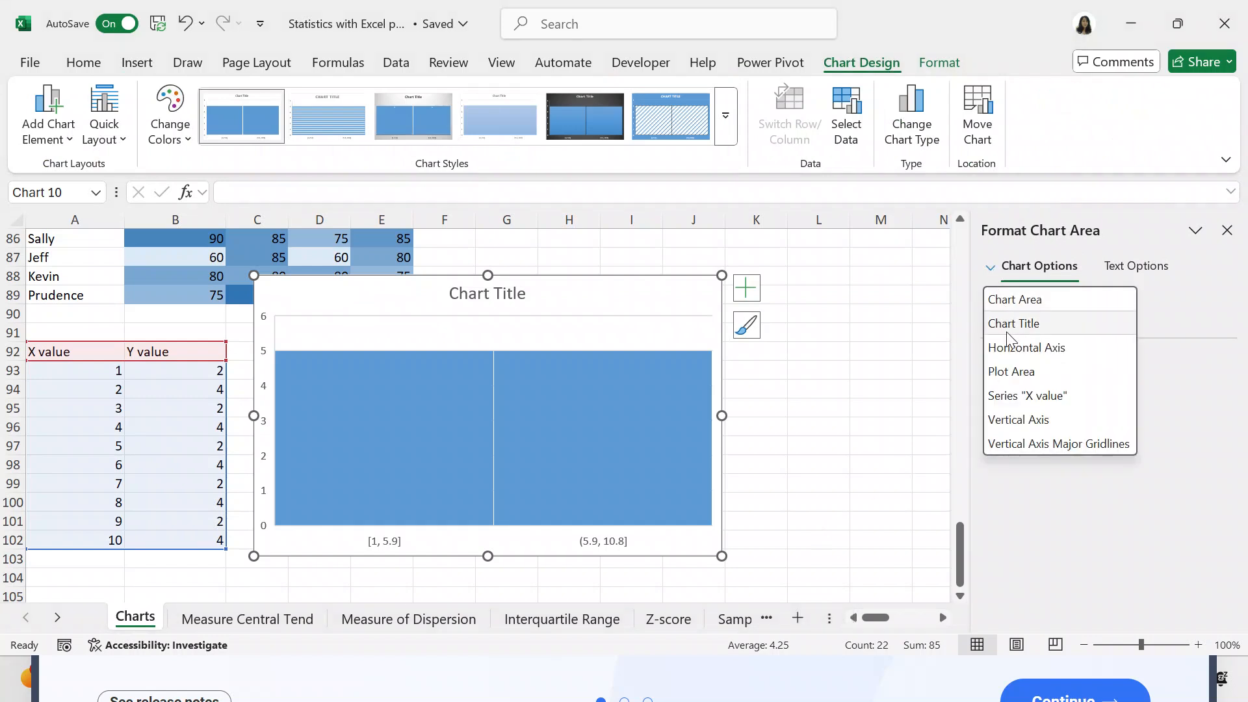
left_click(1009, 348)
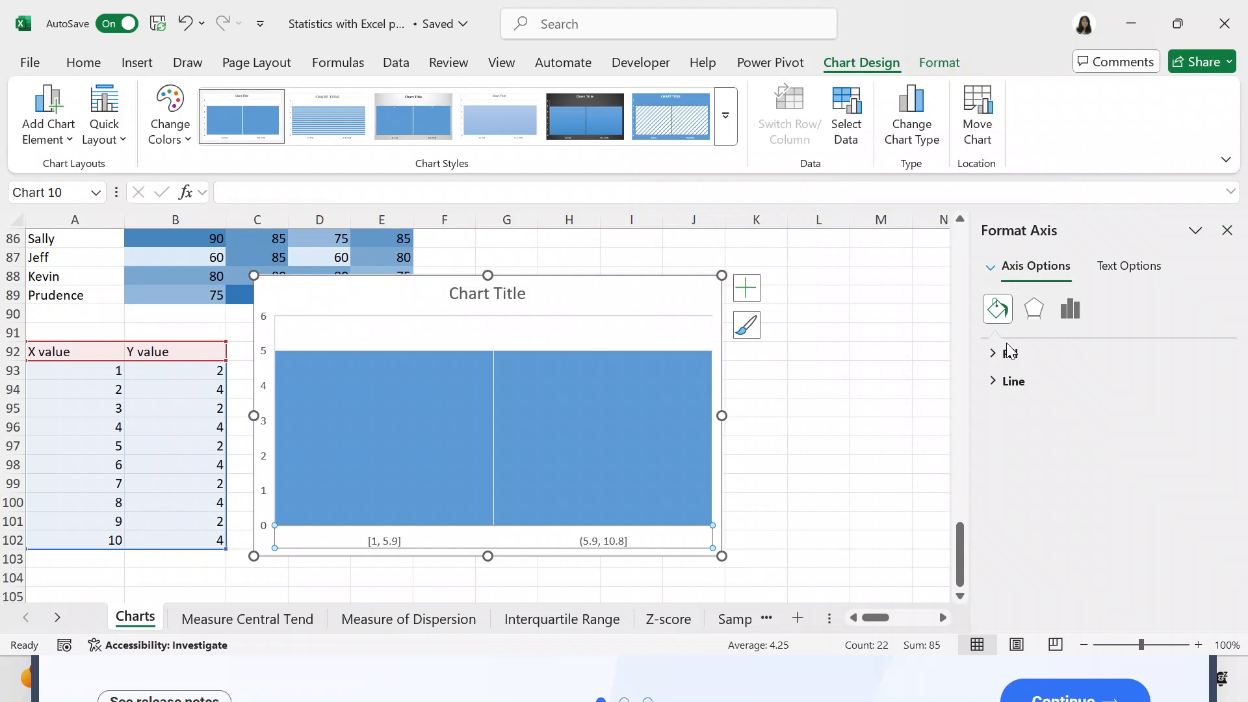
left_click(991, 268)
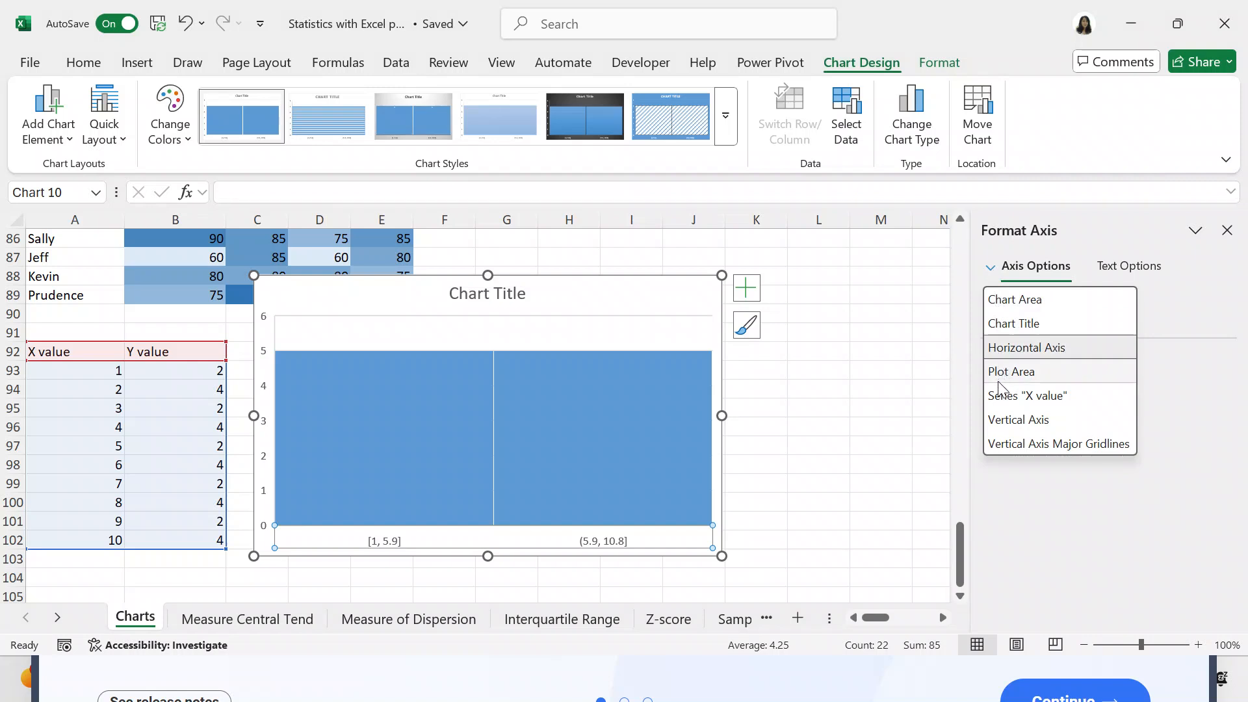
left_click(1008, 350)
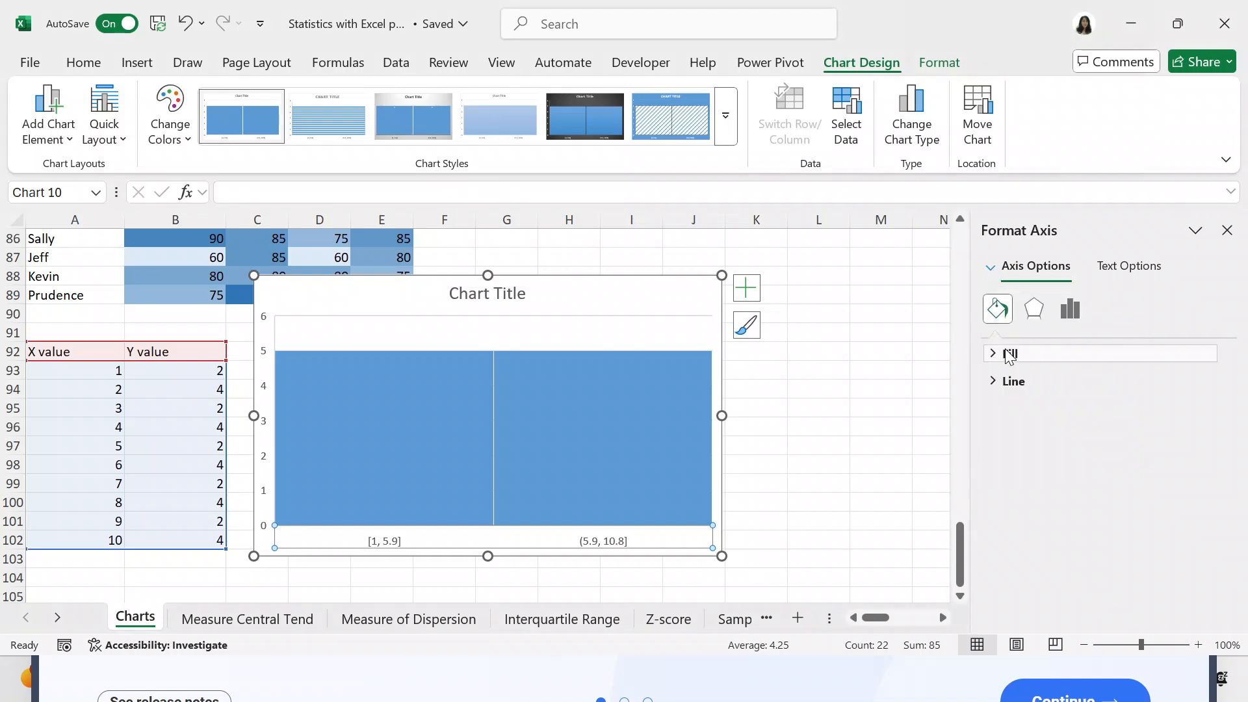
left_click(994, 354)
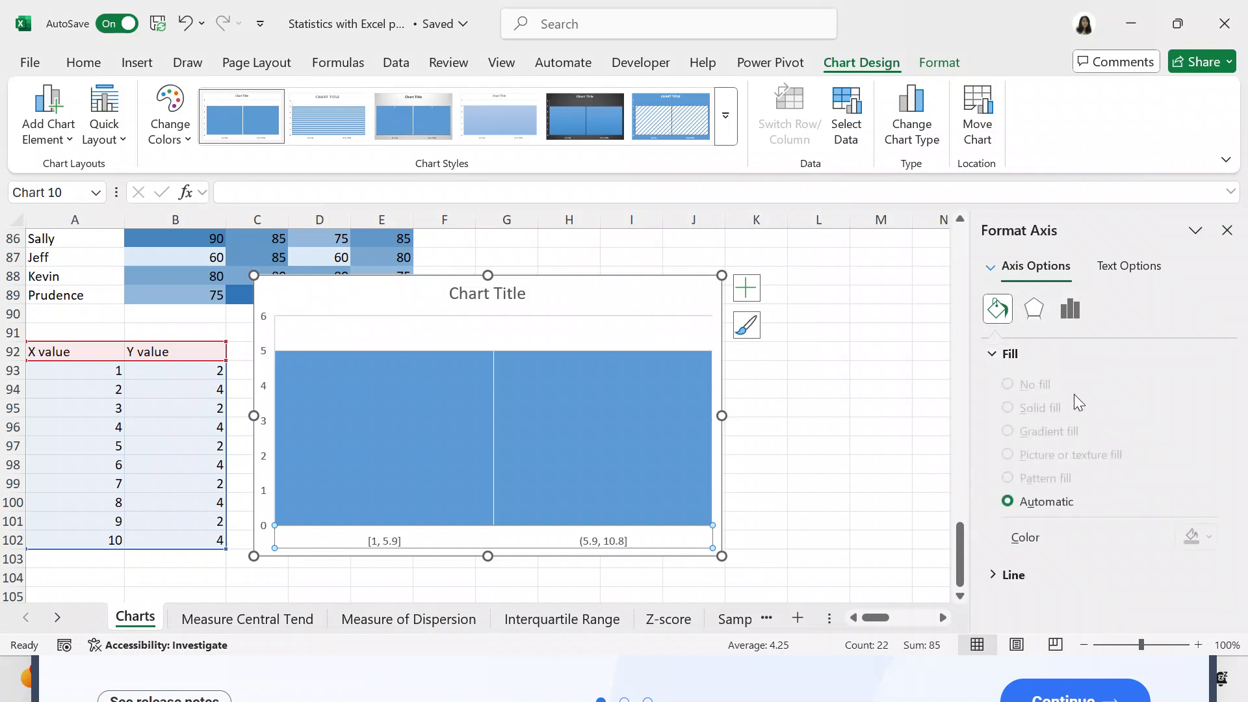
left_click(1067, 313)
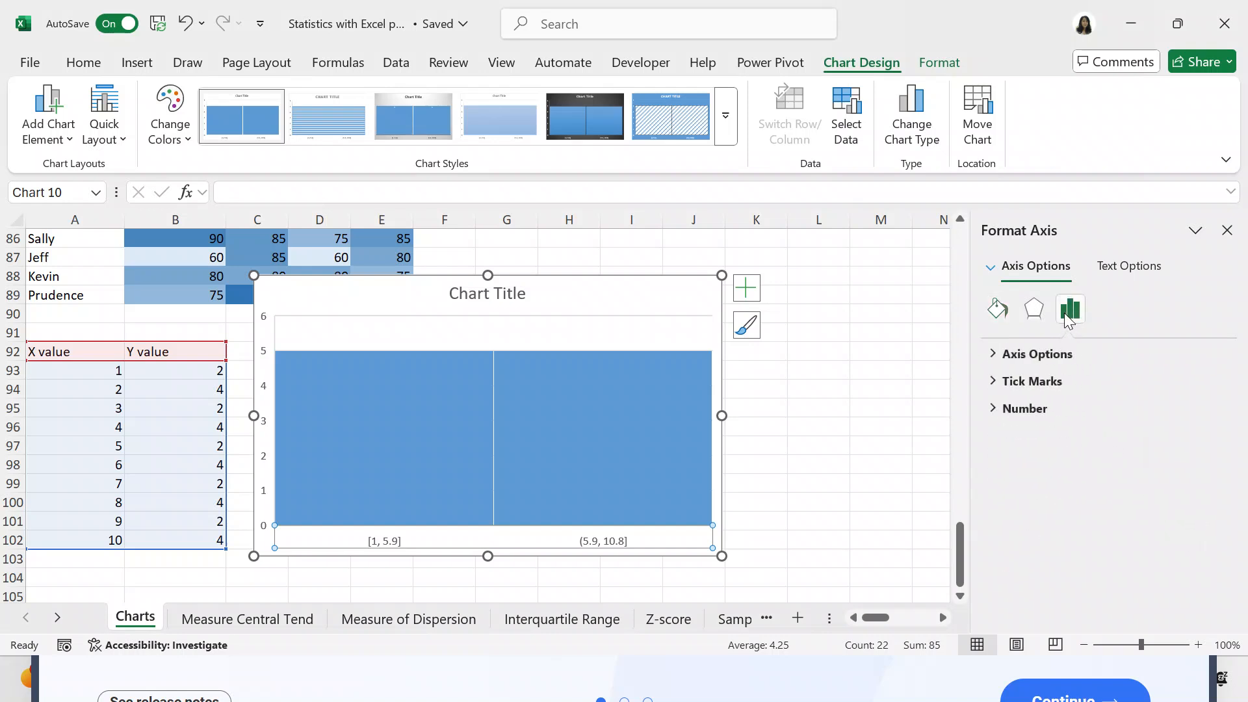
left_click(993, 354)
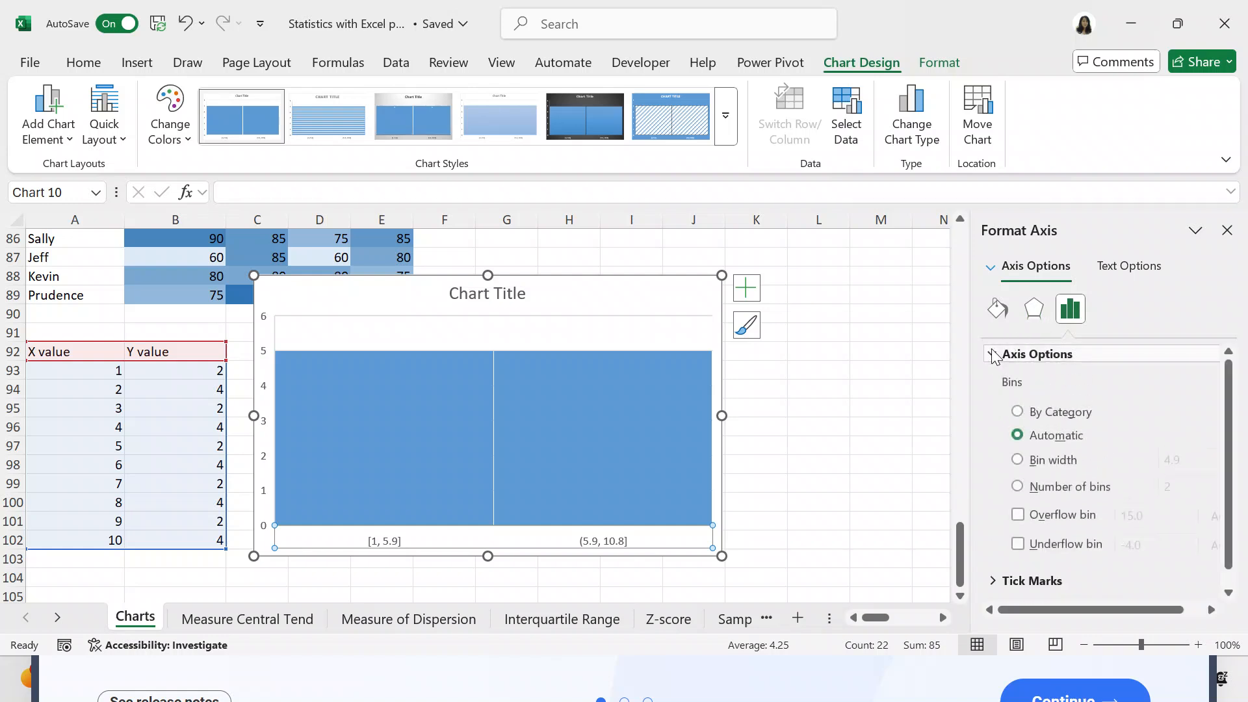
left_click(1018, 486)
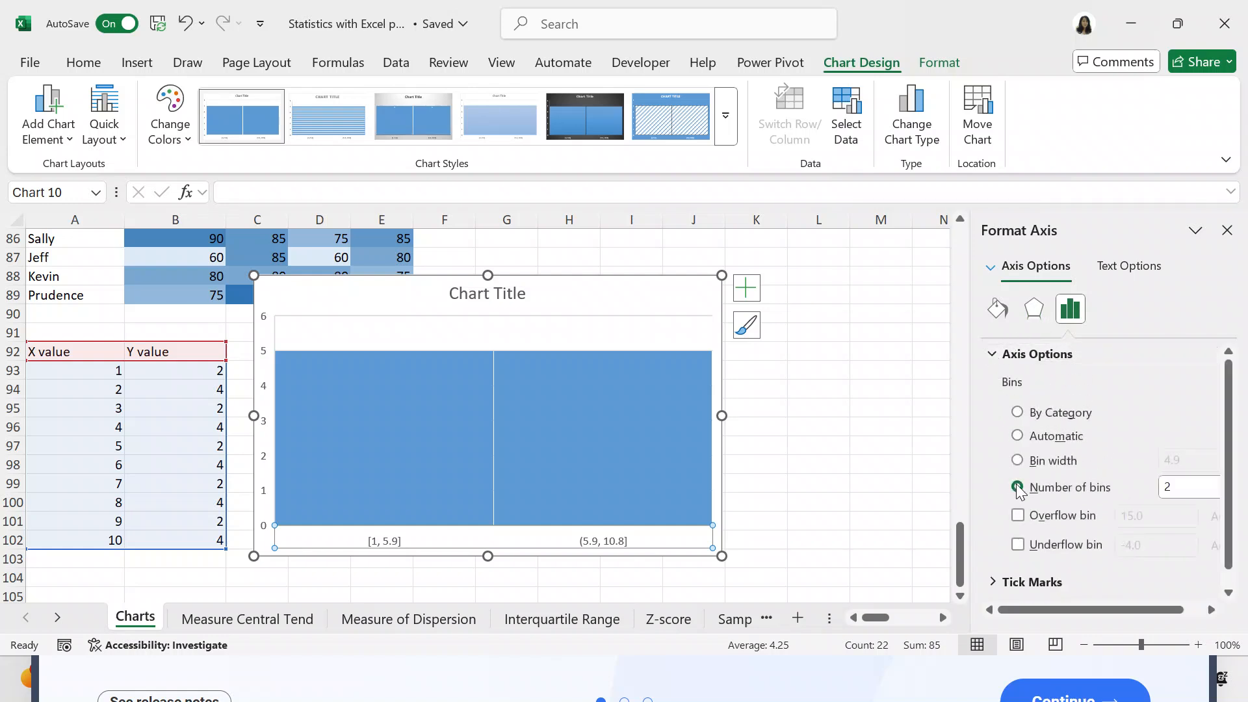
left_click(1193, 487)
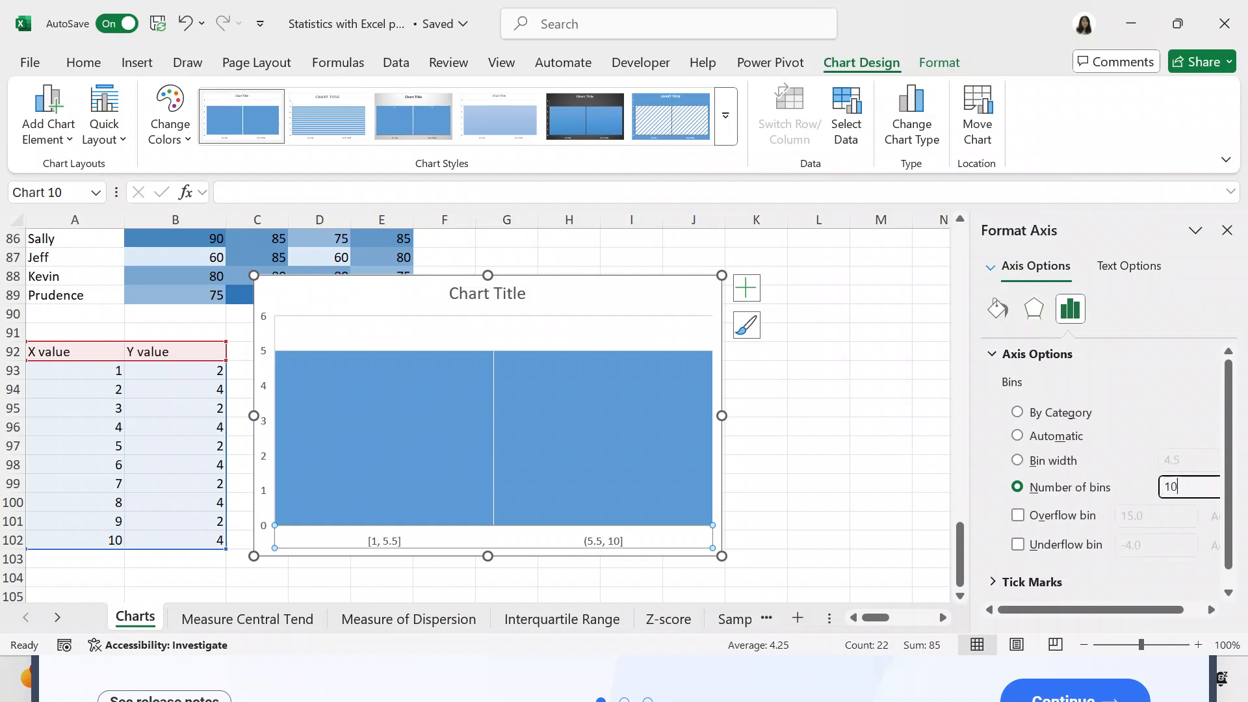
type("10")
key("Return")
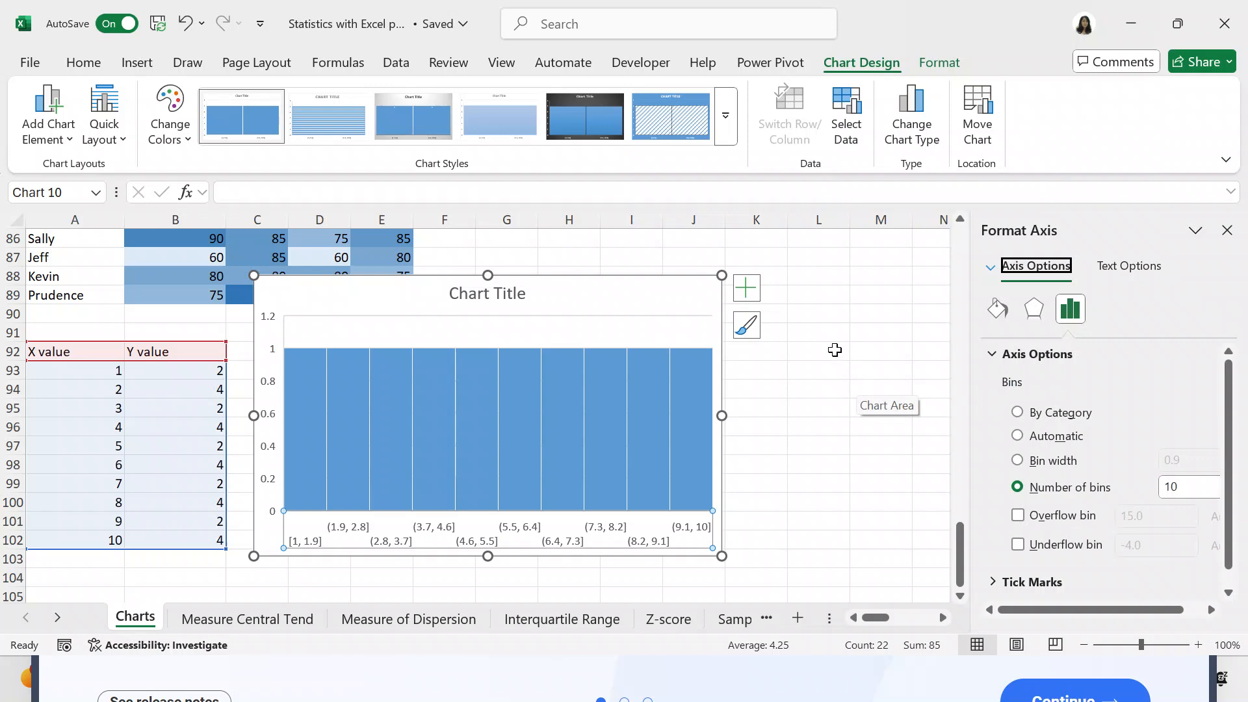
- Delete the newly inserted 10-bin histogram
left_click(694, 296)
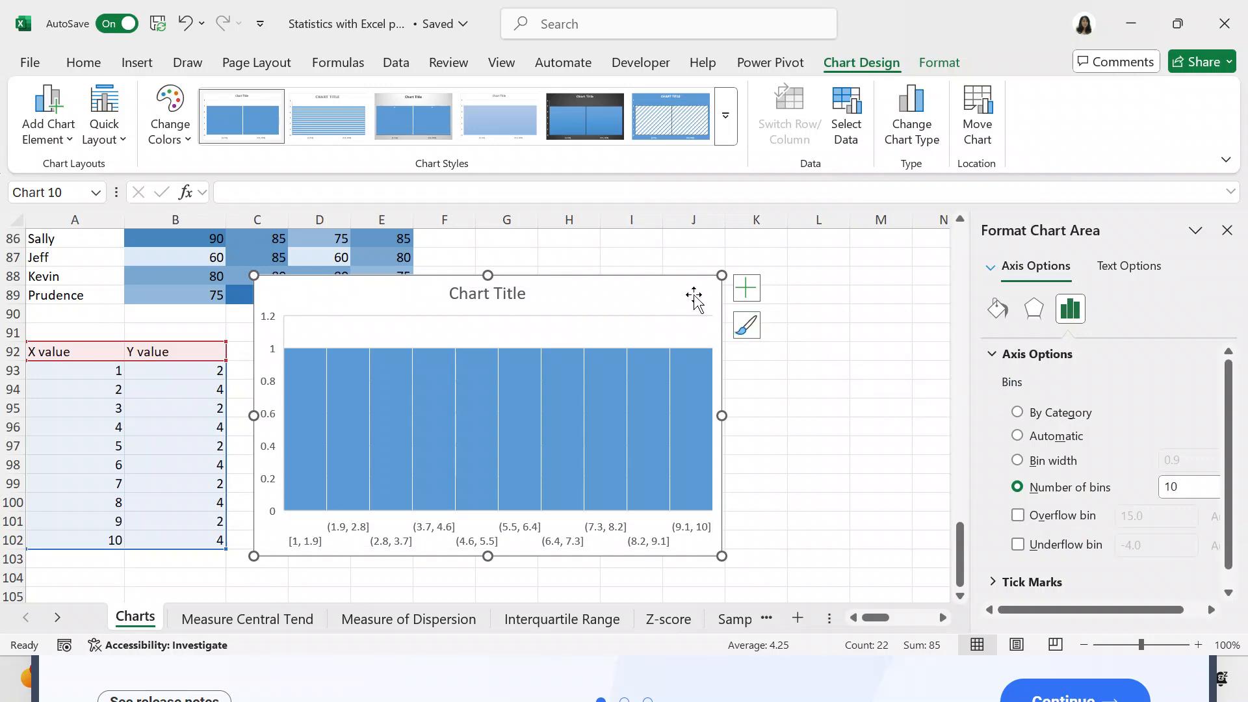
key("Delete")
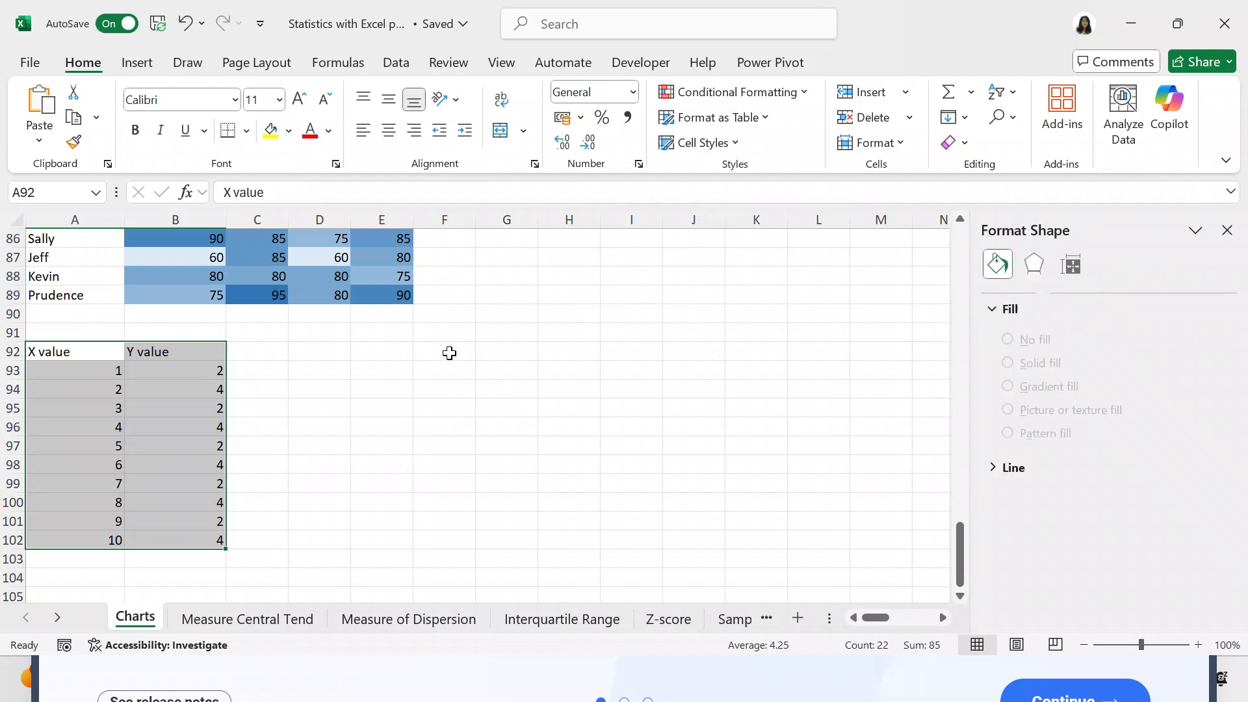
- Set the Y values in cells B95, B98 and B101 to 3
left_click(189, 410)
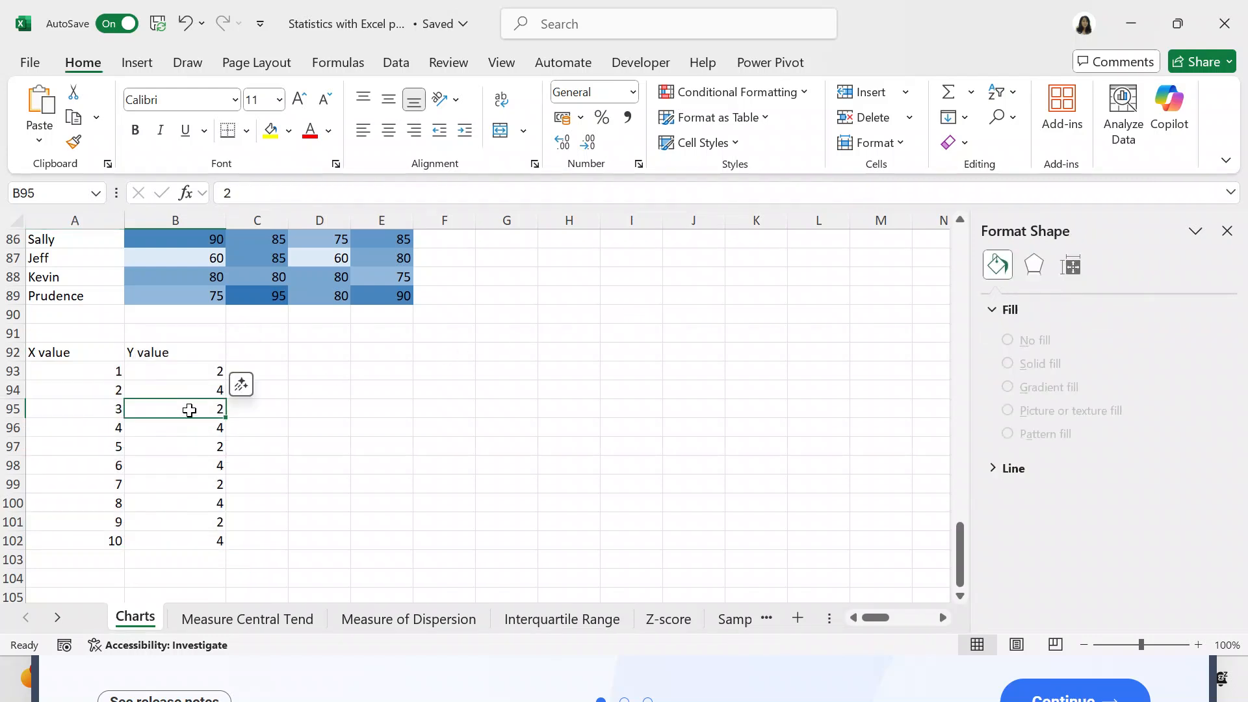
type("3")
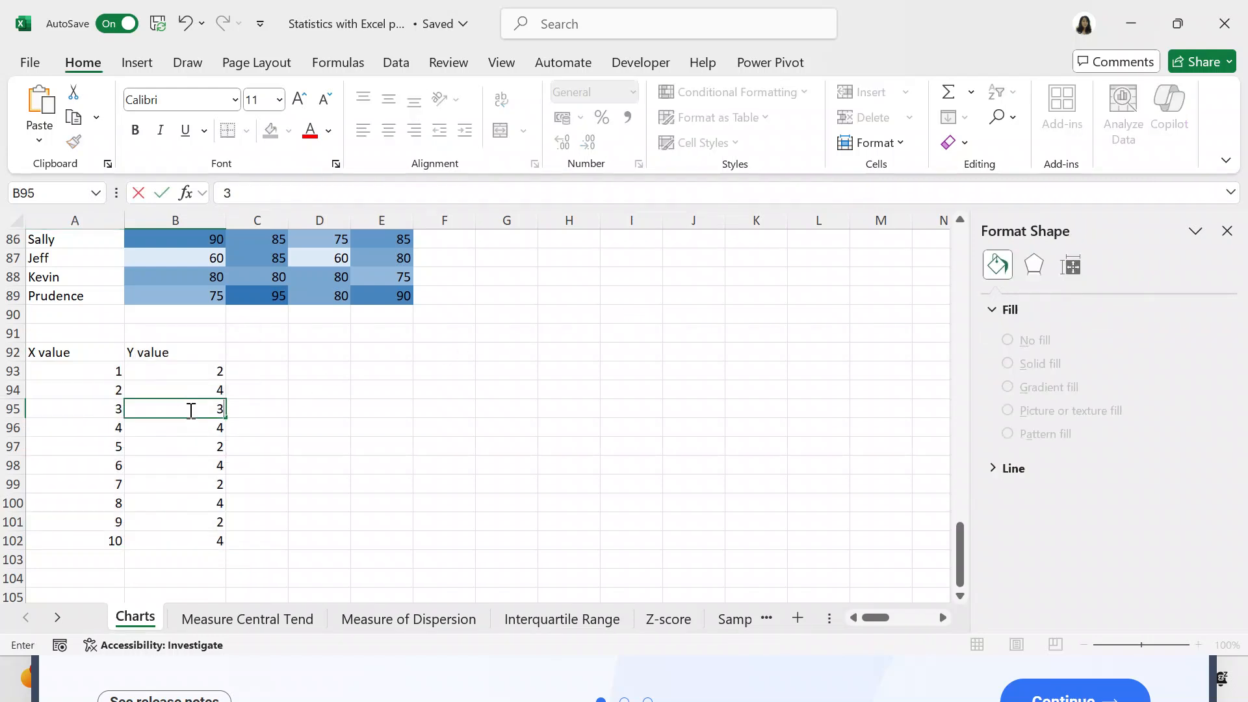
left_click(373, 471)
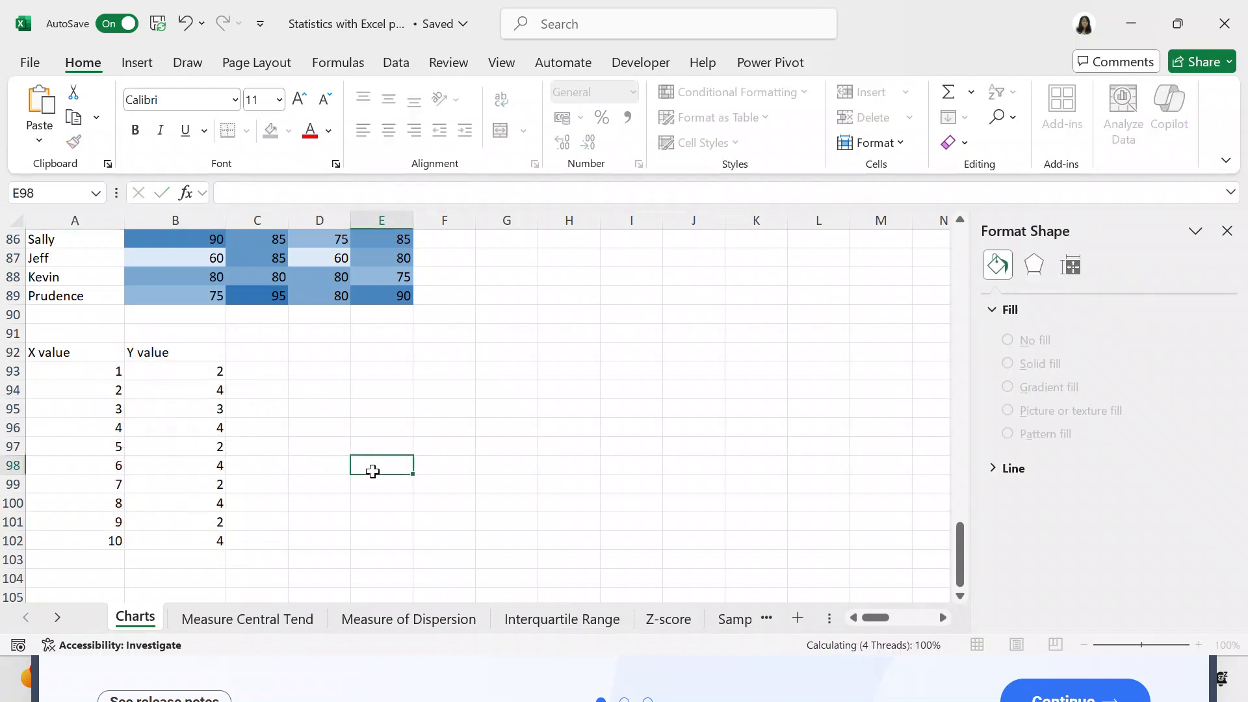
left_click(219, 468)
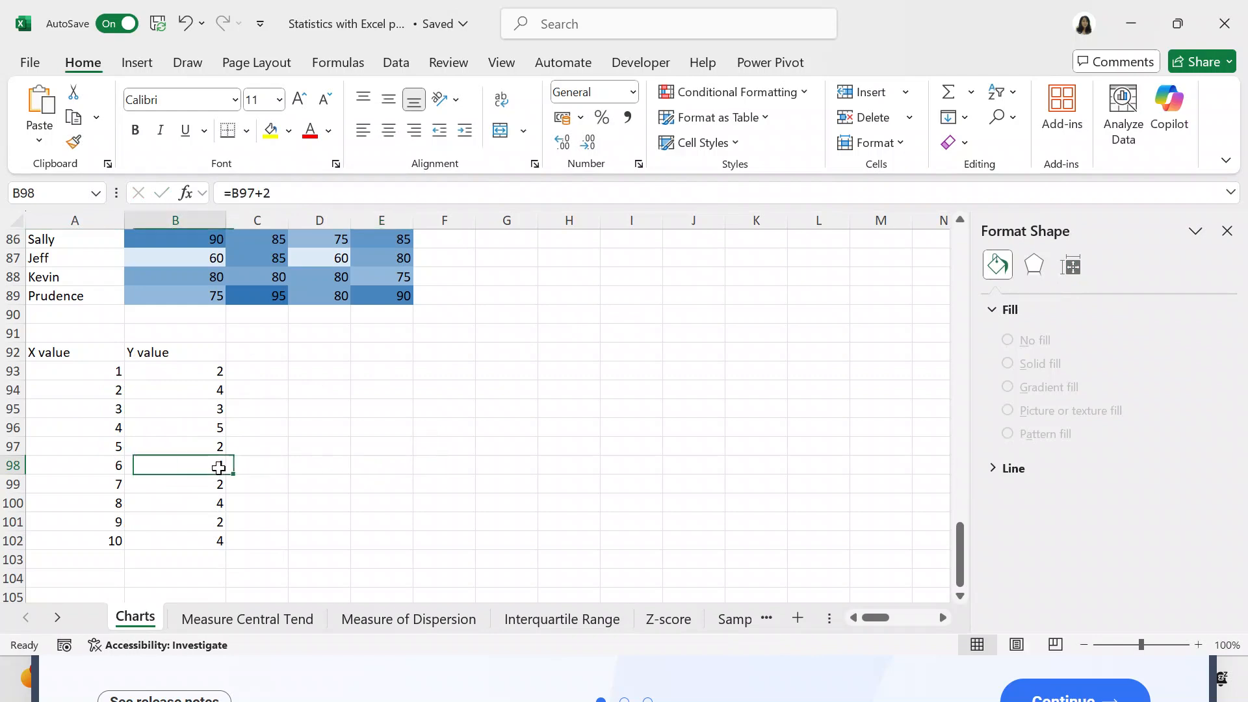
type("3")
left_click(315, 478)
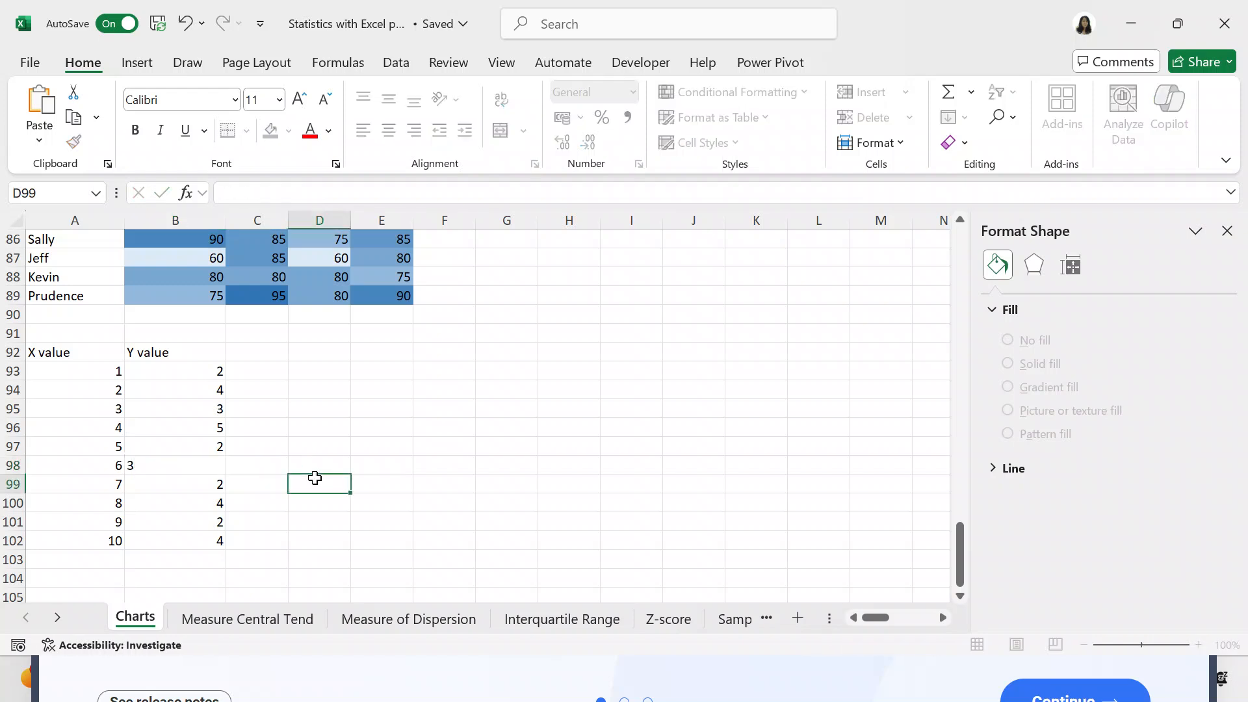
left_click(215, 521)
type("3")
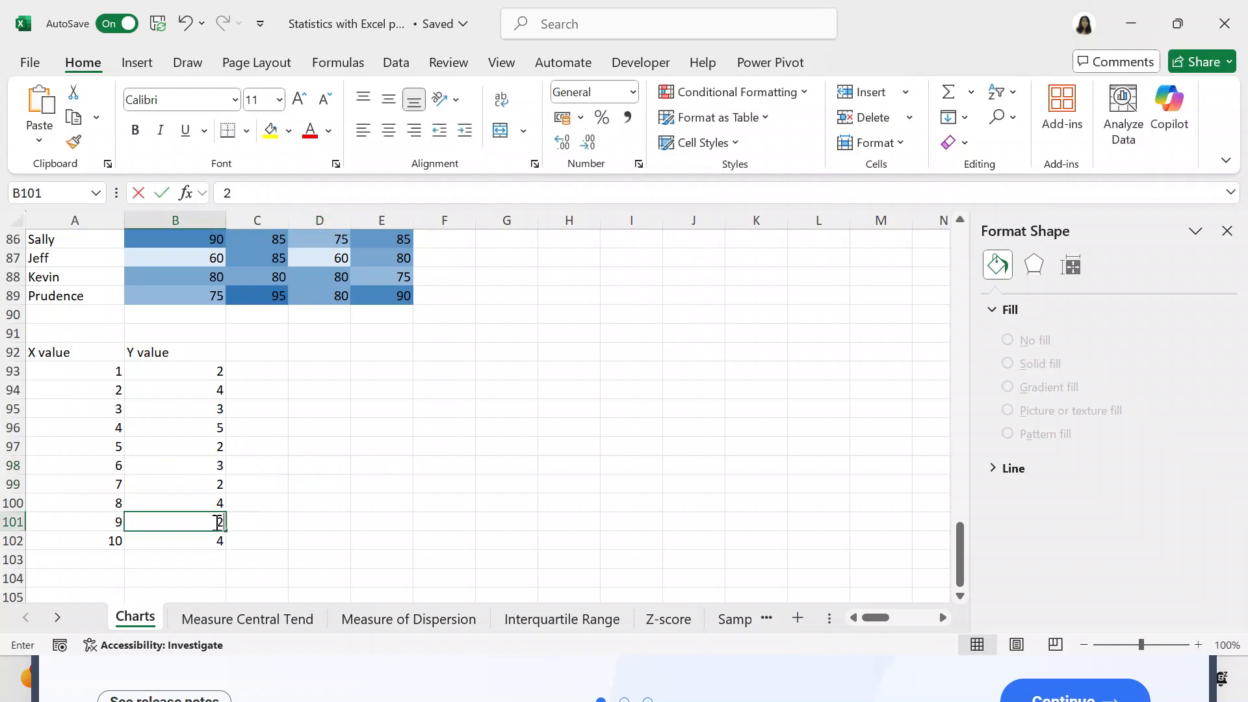
left_click(336, 525)
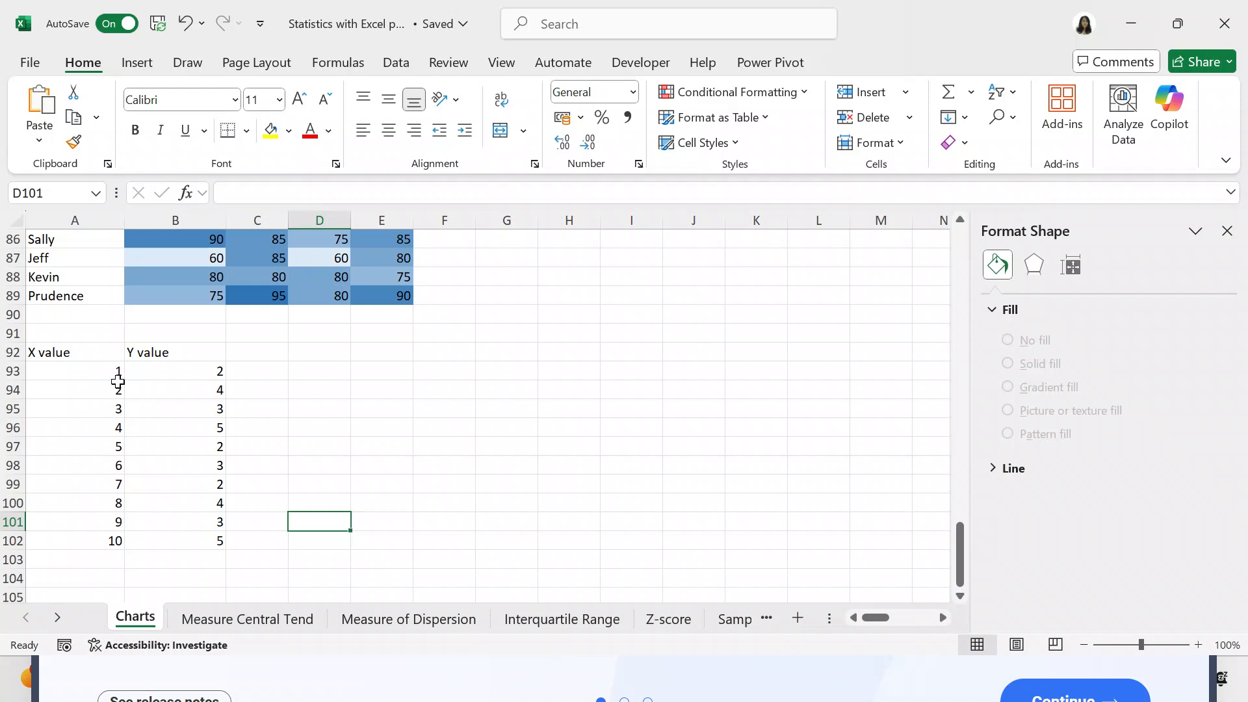
- Insert a Histogram chart from the X and Y value table in A92:B102
left_click(78, 353)
key("shift+Right")
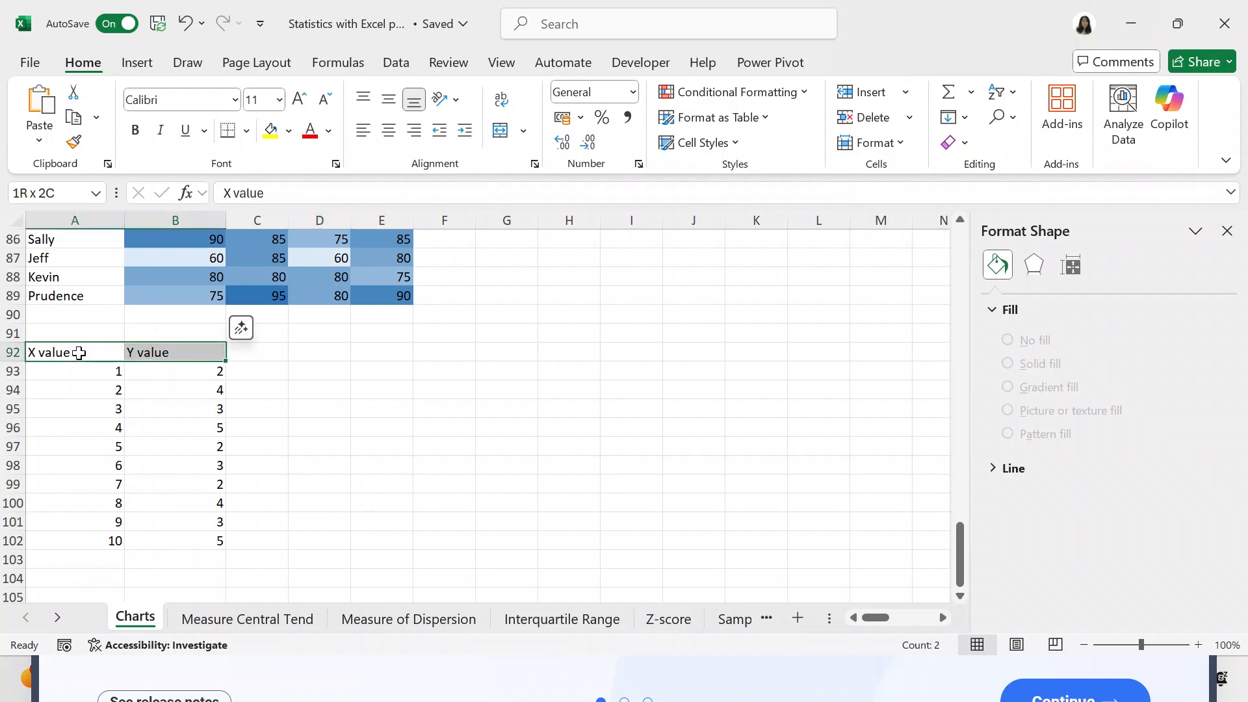
key("shift+Down")
key("shift+Down")
key("shift+Down")
key("shift+Down")
key("shift+Down")
key("shift+Down")
key("shift+Down")
key("shift+Down")
key("shift+Down")
key("shift+Down")
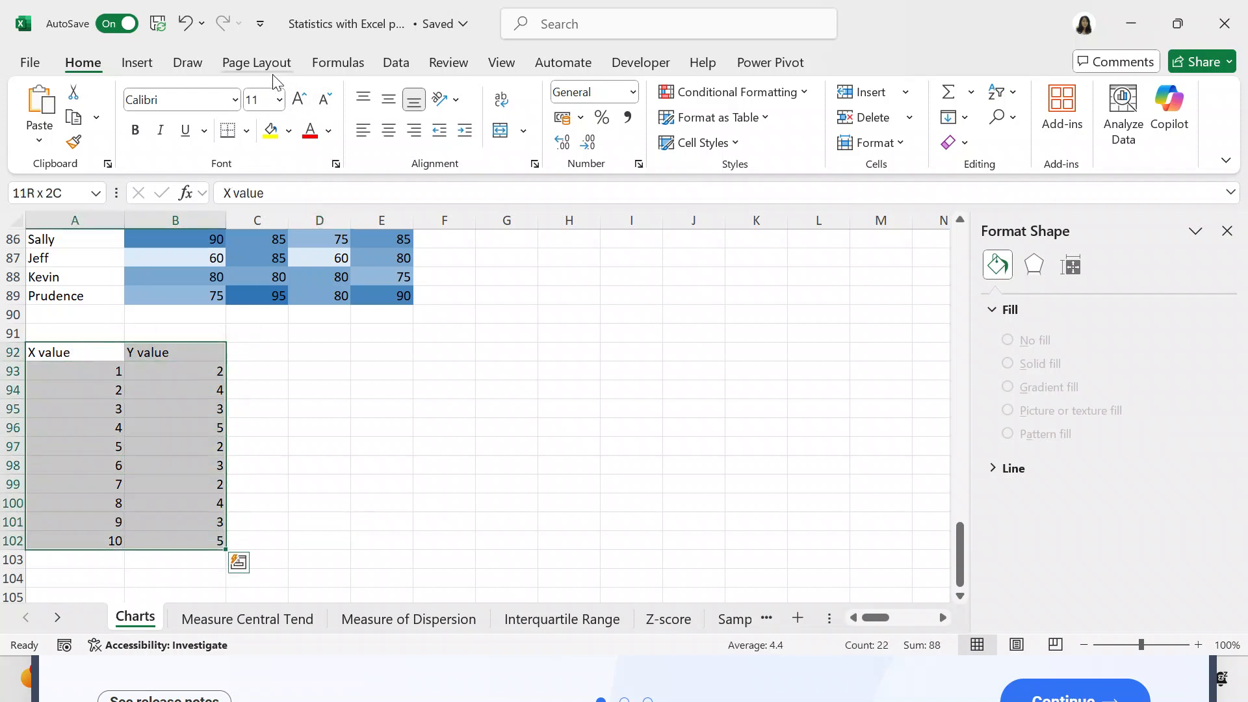
left_click(147, 68)
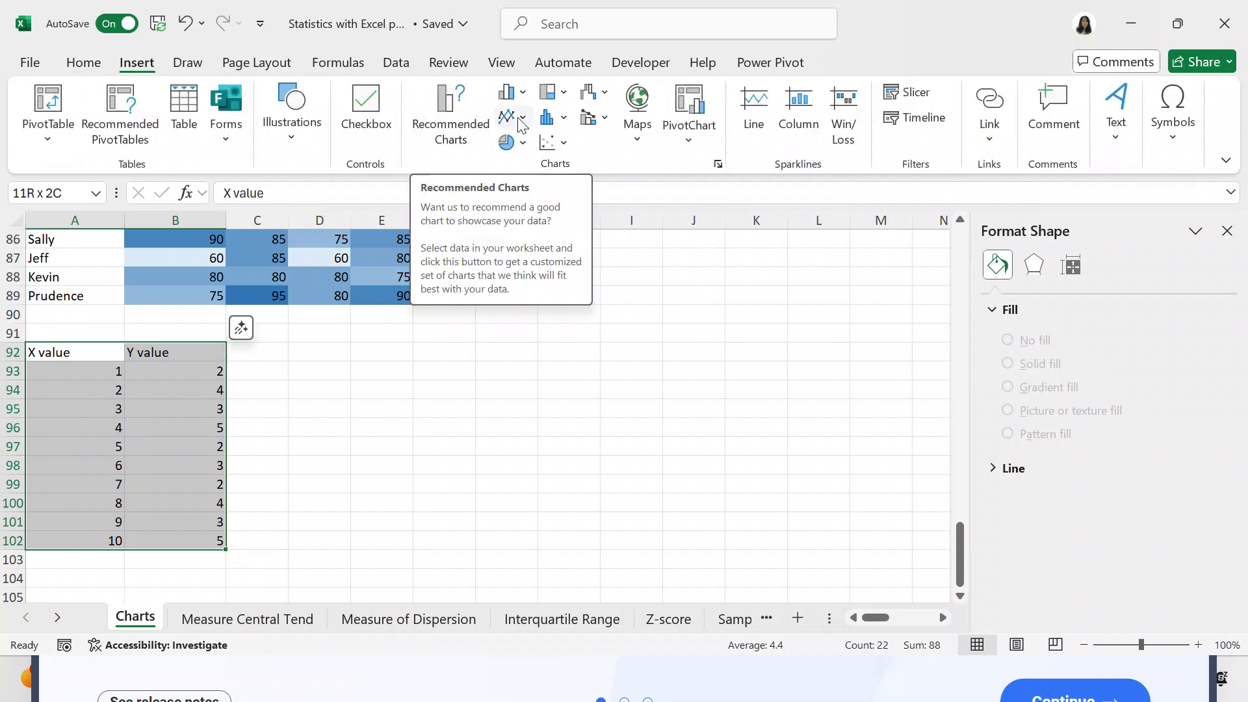
left_click(561, 124)
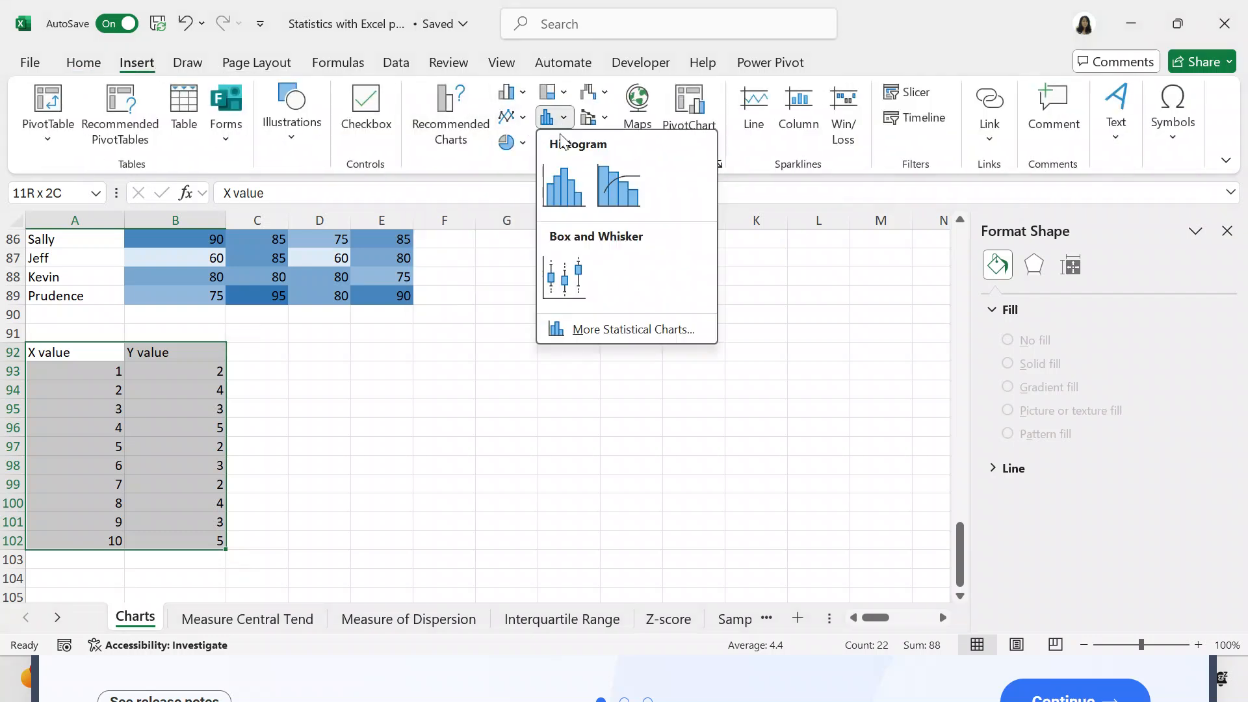
left_click(564, 185)
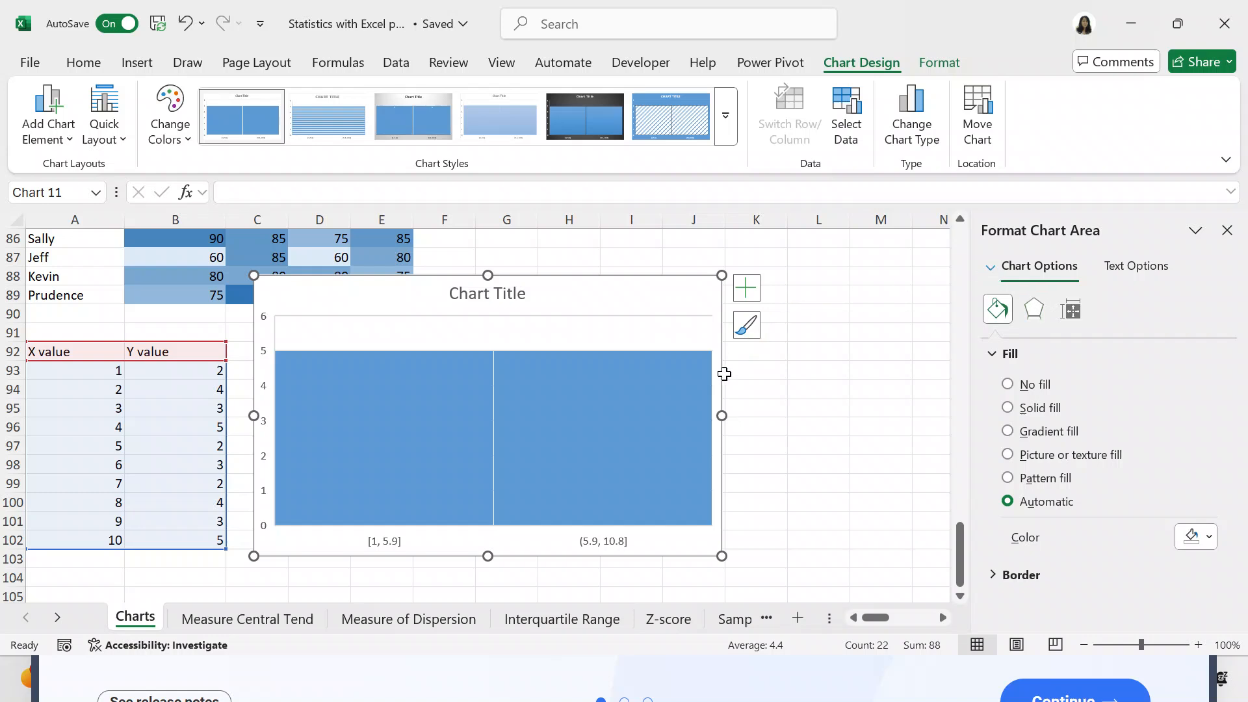
- Format the histogram's horizontal axis with the Number of bins option set to 4
left_click(685, 523)
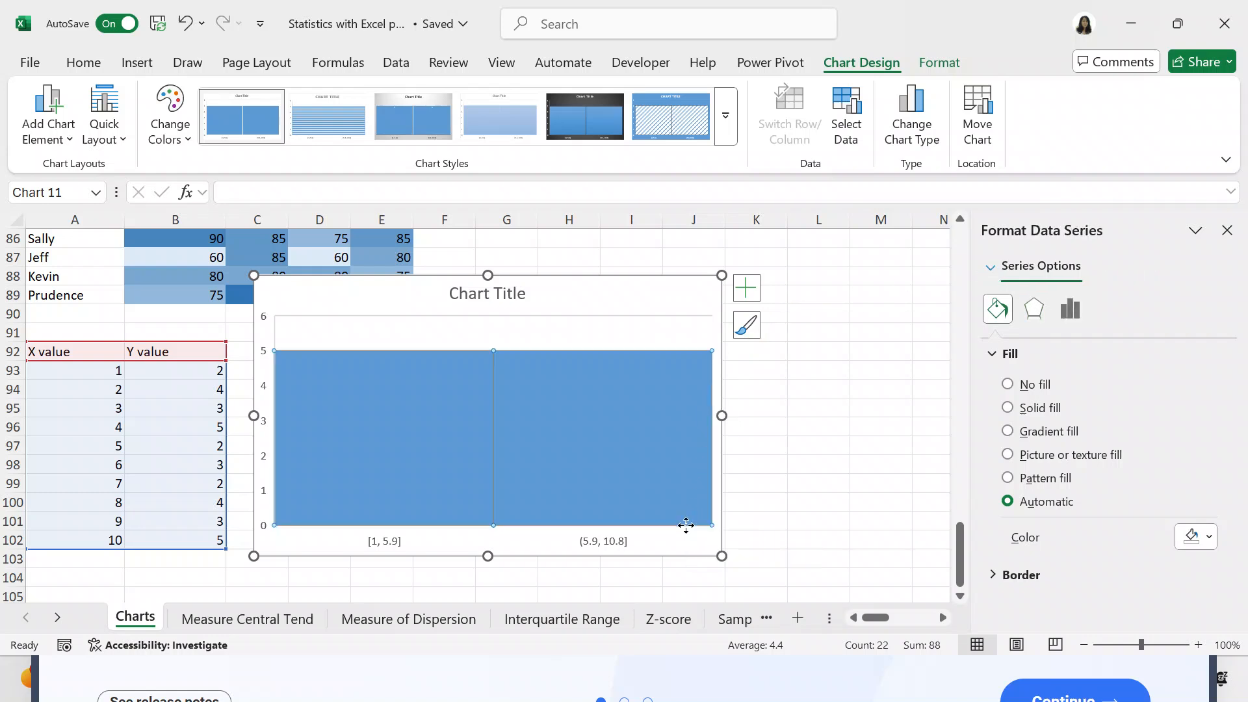
left_click(684, 532)
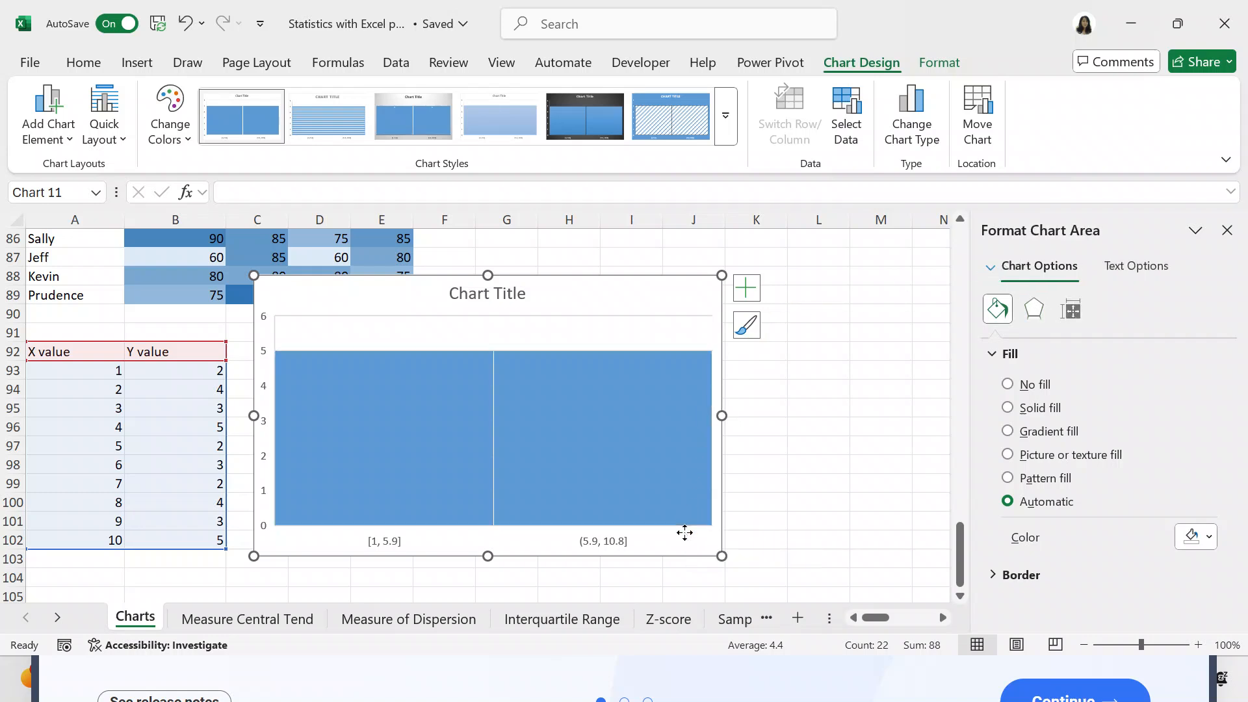
right_click(685, 532)
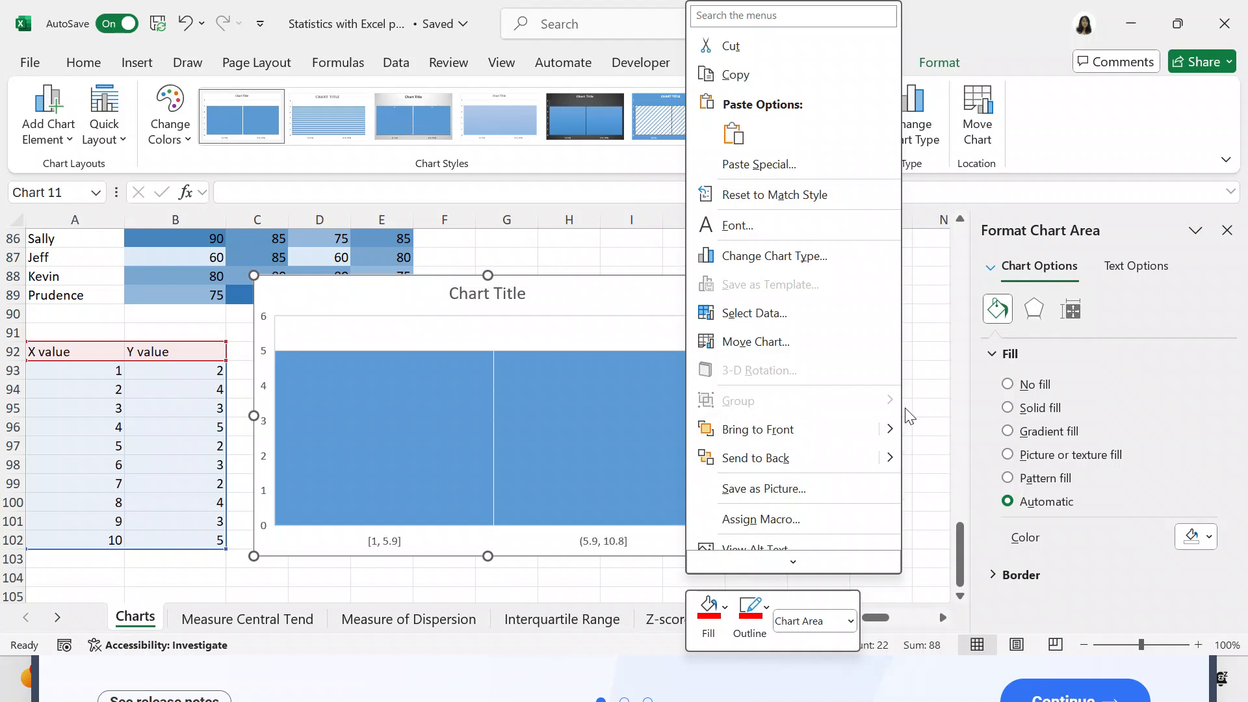
left_click(1117, 312)
left_click(989, 264)
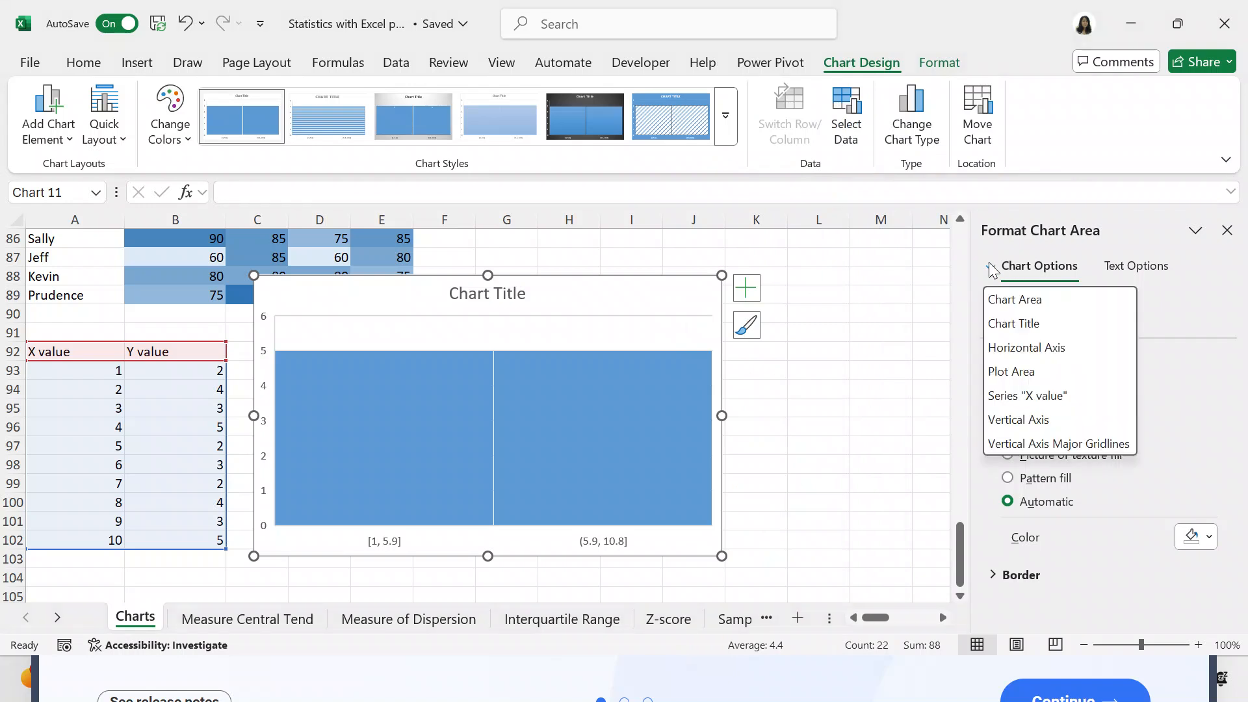
left_click(992, 348)
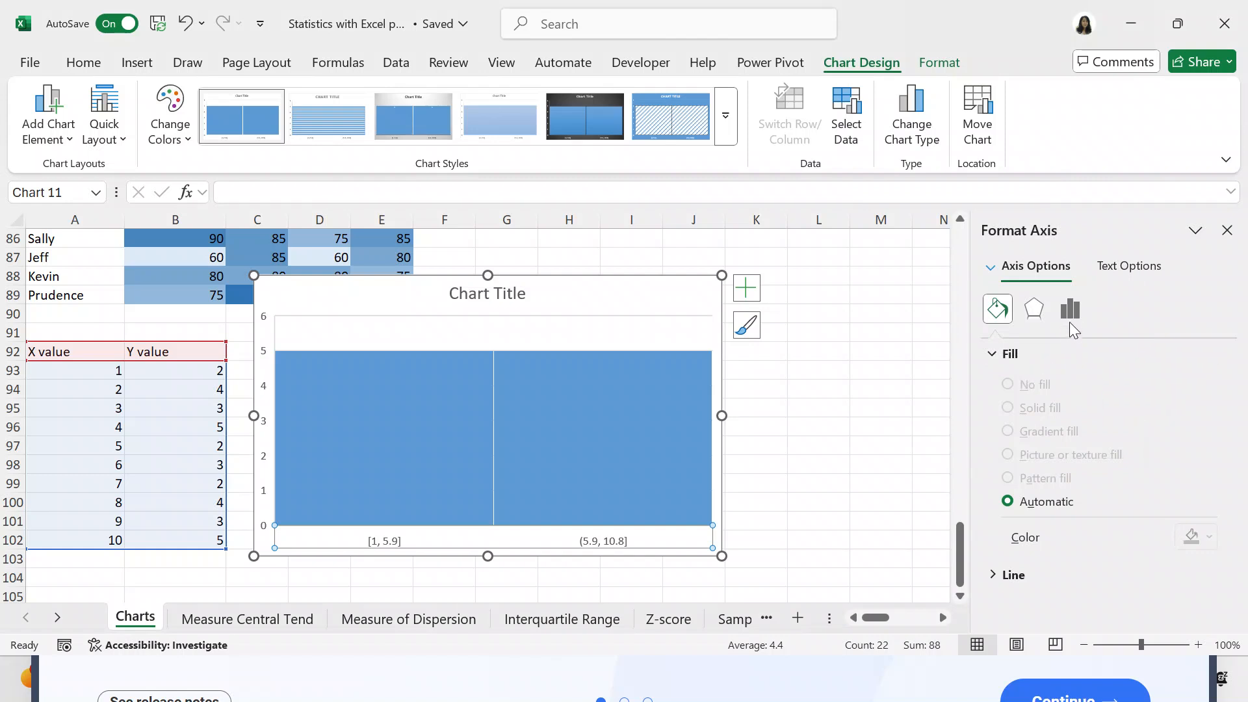
left_click(1069, 311)
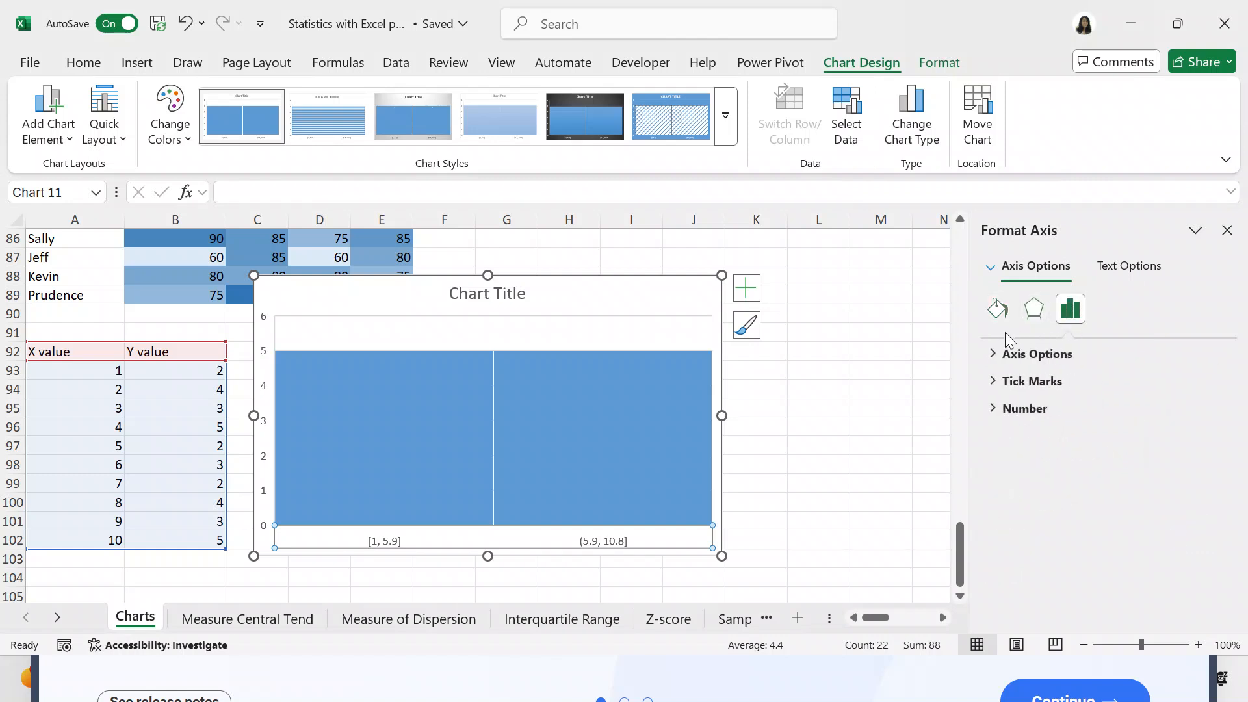
left_click(1014, 353)
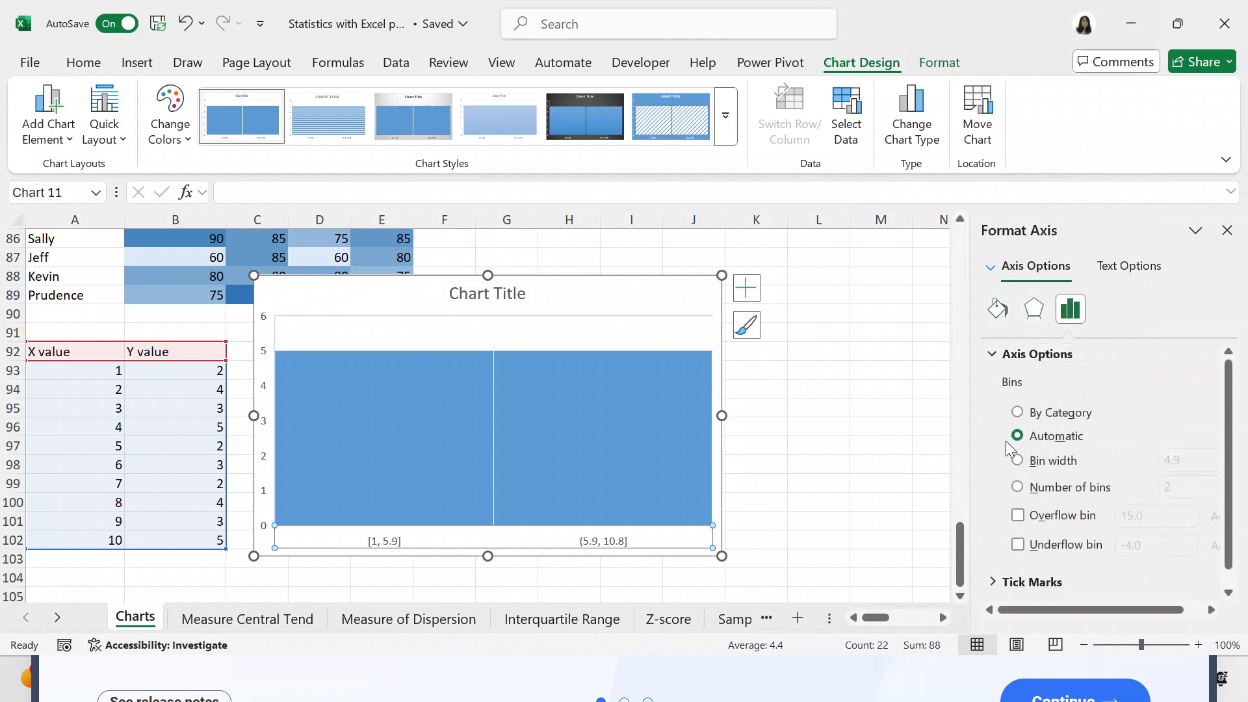
left_click(1017, 487)
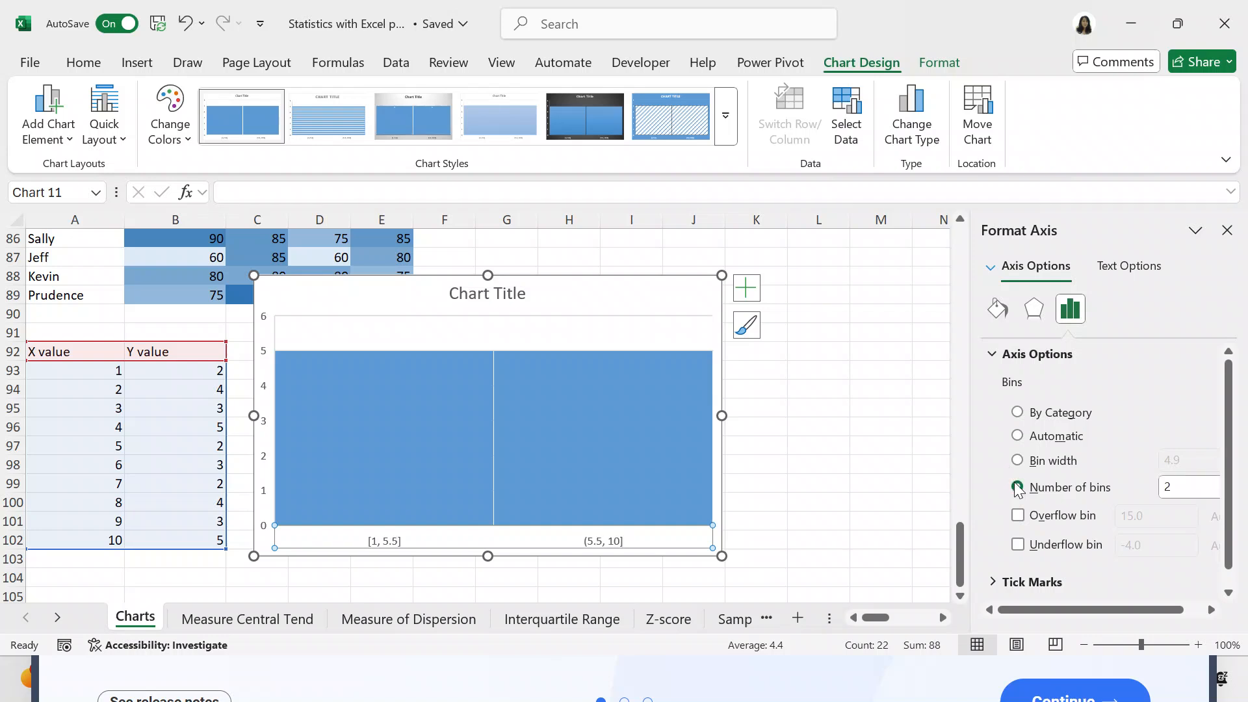
left_click(1196, 487)
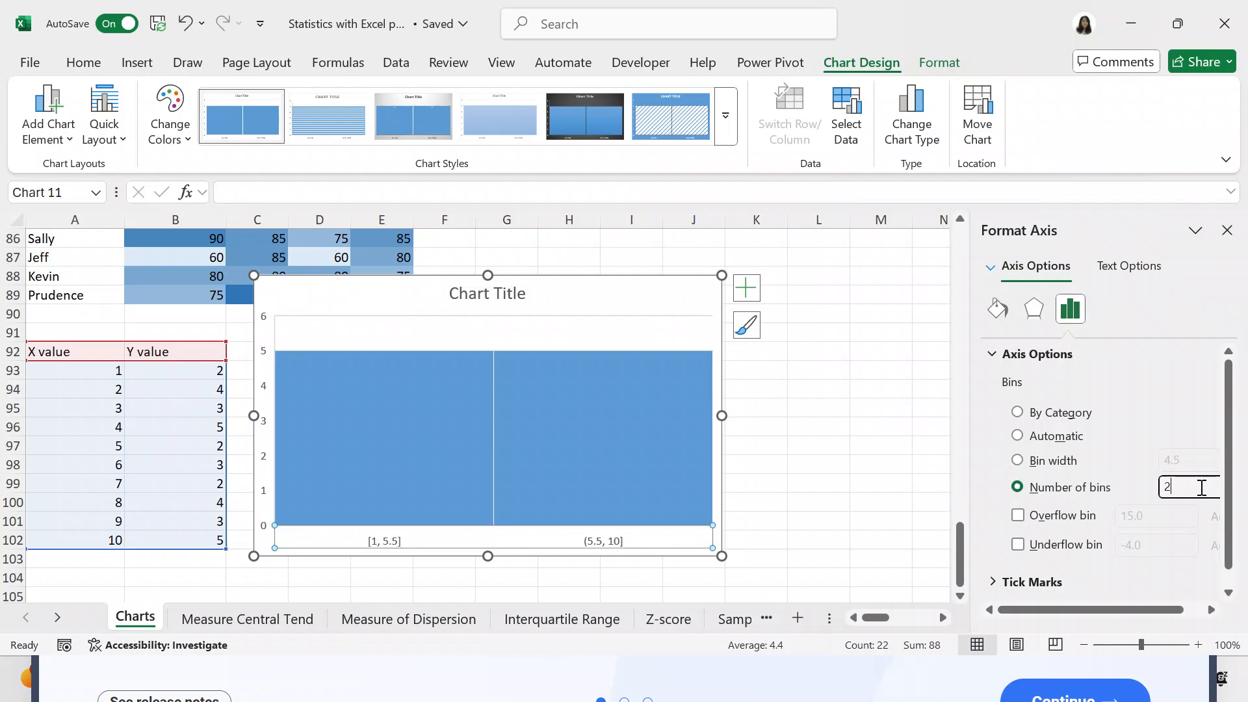
key("BackSpace")
type("4")
key("Return")
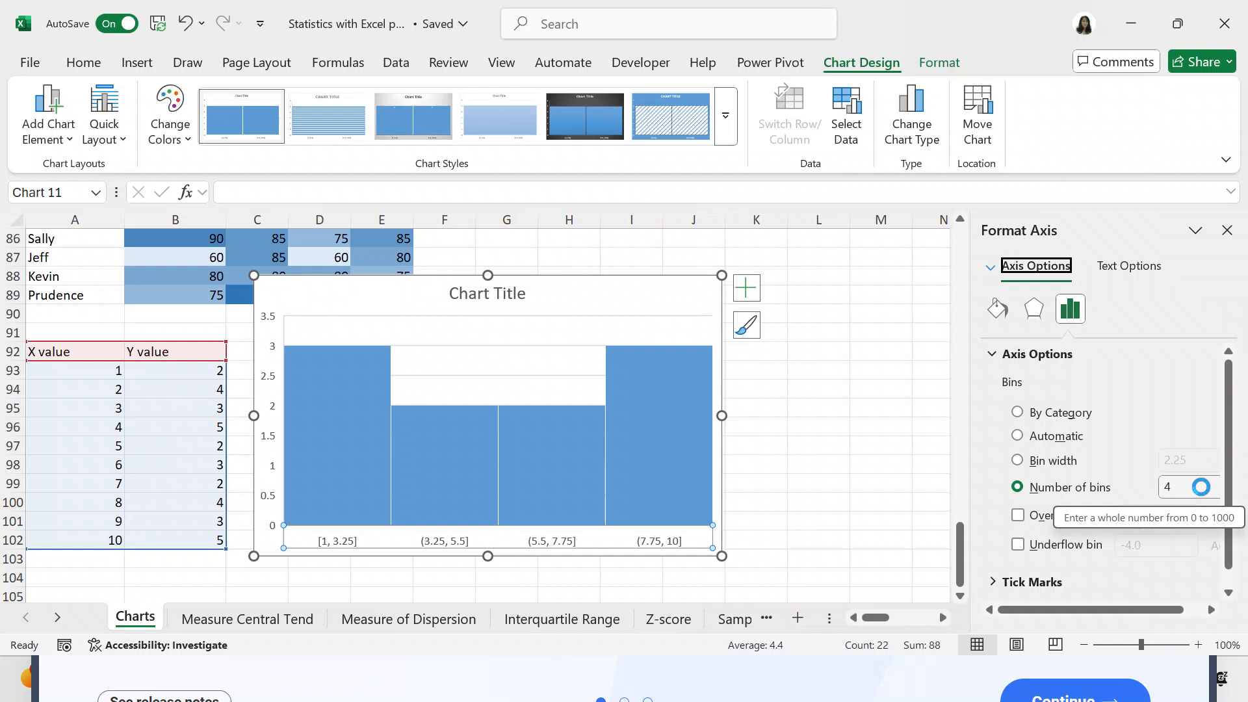
- Move the histogram beside the X and Y value table so it no longer covers the scores table above
left_click(1229, 593)
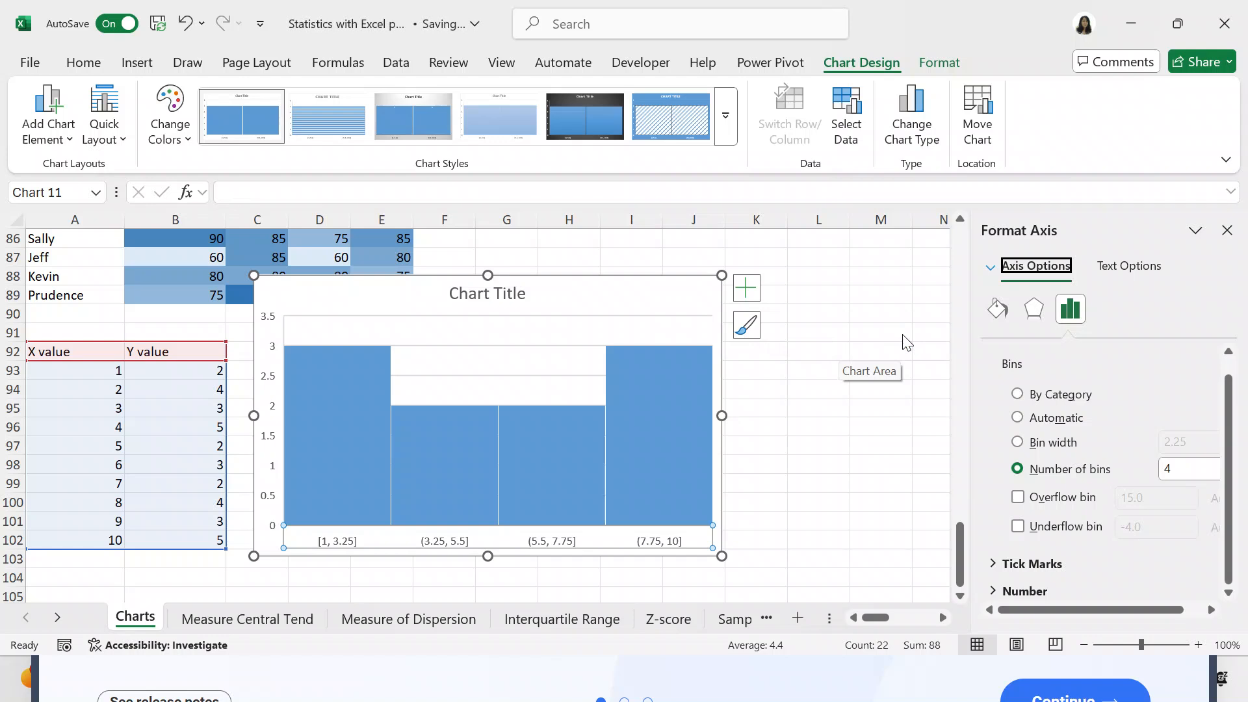
left_click_drag(668, 318, 715, 352)
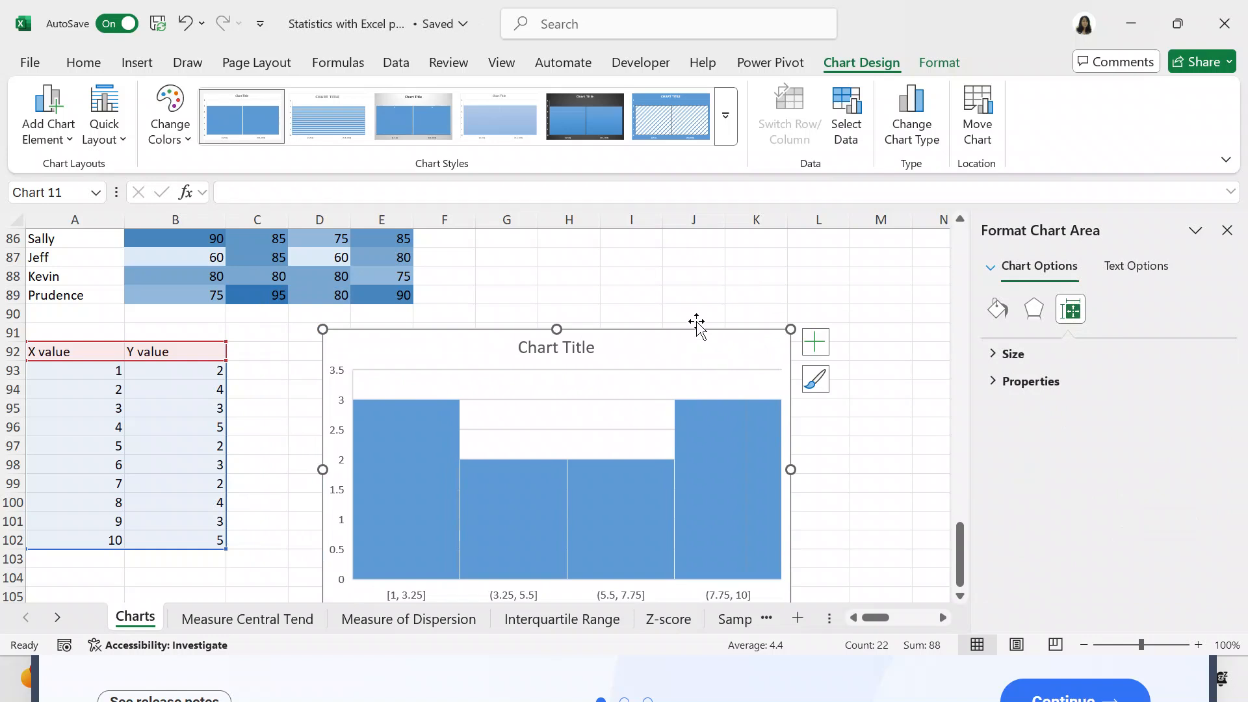
left_click(685, 289)
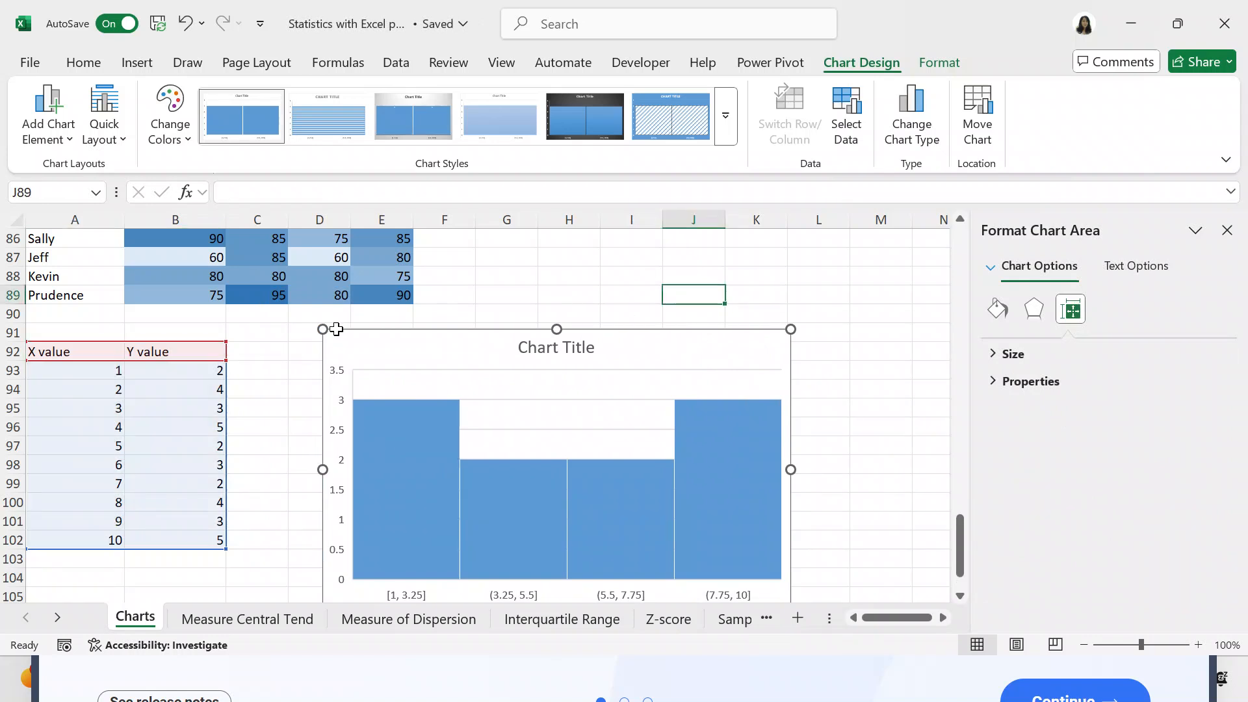
- Clear the contents of A91:C102, including the whole X and Y value table
left_click(56, 329)
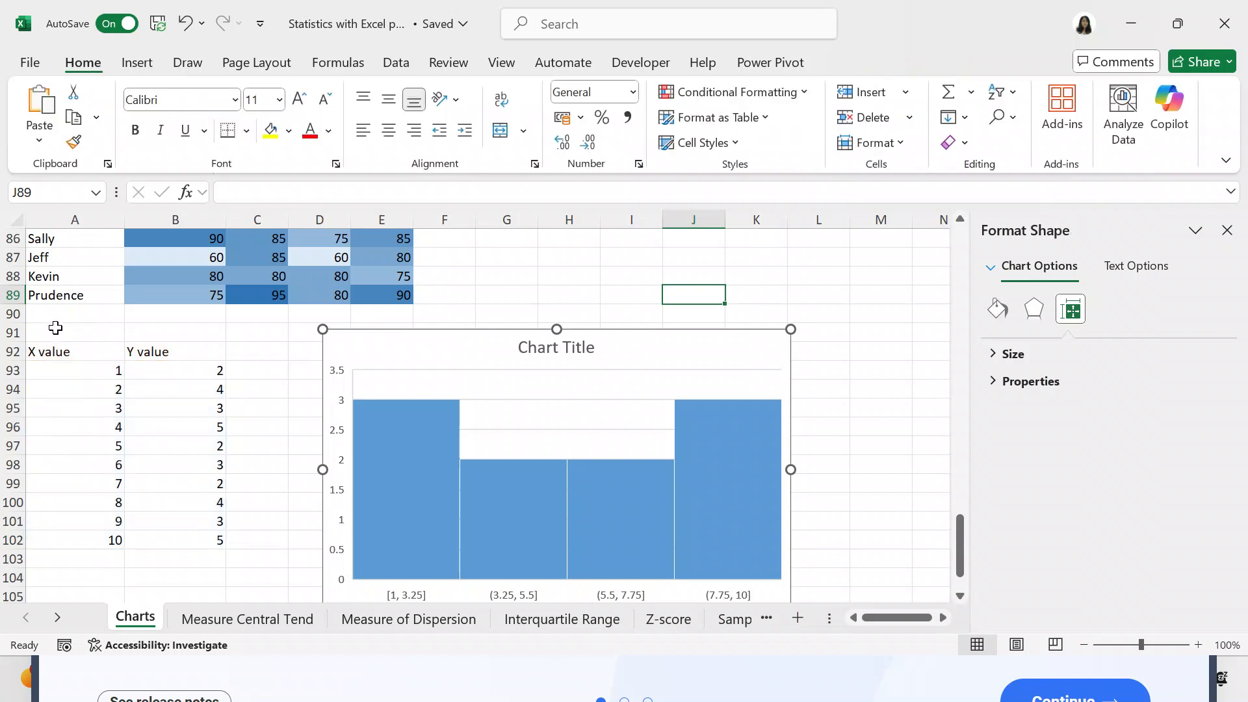
left_click_drag(56, 328, 257, 371)
key("shift+Down")
key("shift+Down")
key("shift+Down")
key("shift+Down")
key("shift+Down")
key("shift+Down")
key("shift+Down")
key("shift+Down")
key("shift+Down")
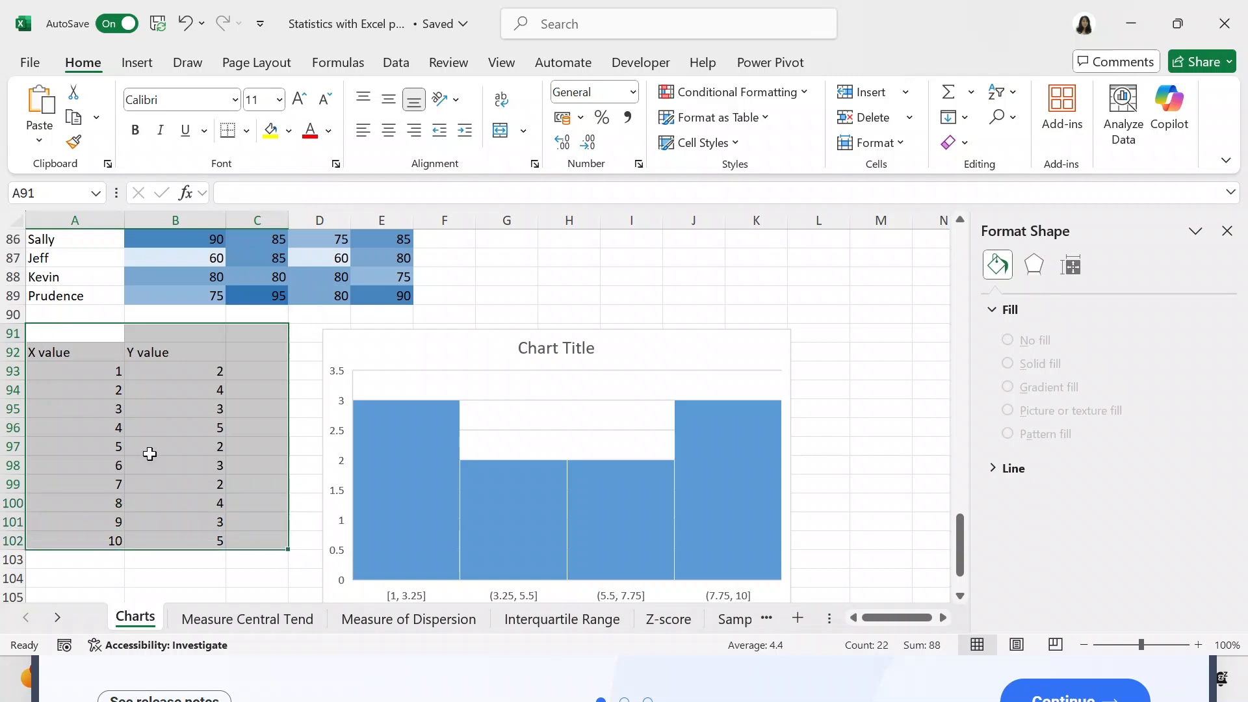
right_click(150, 460)
left_click(209, 284)
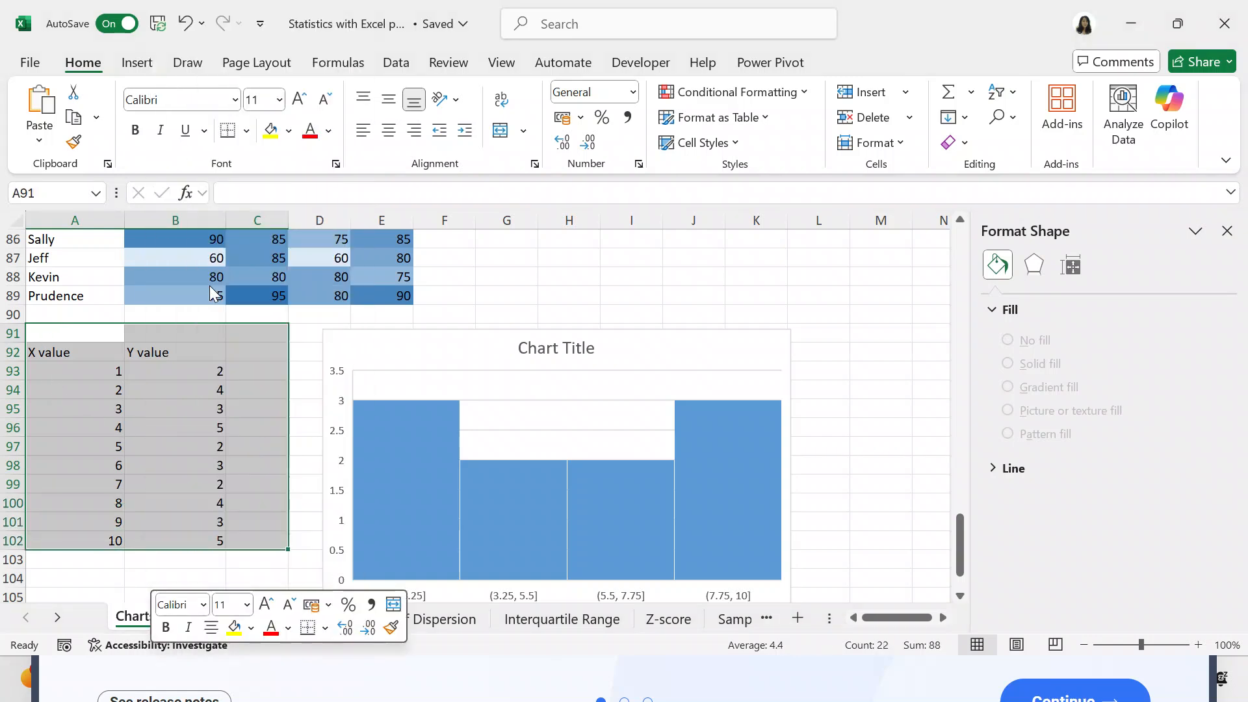
- Delete the empty histogram chart beside the cleared cells
left_click(646, 345)
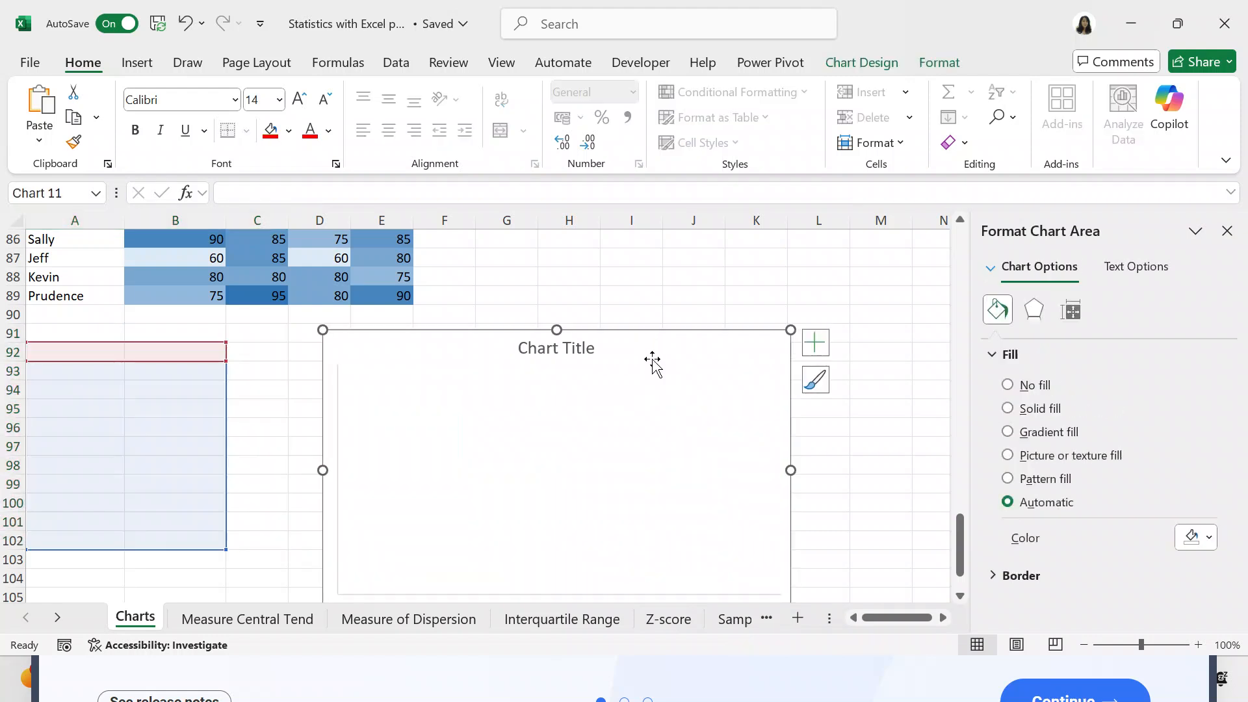
key("Delete")
left_click(741, 351)
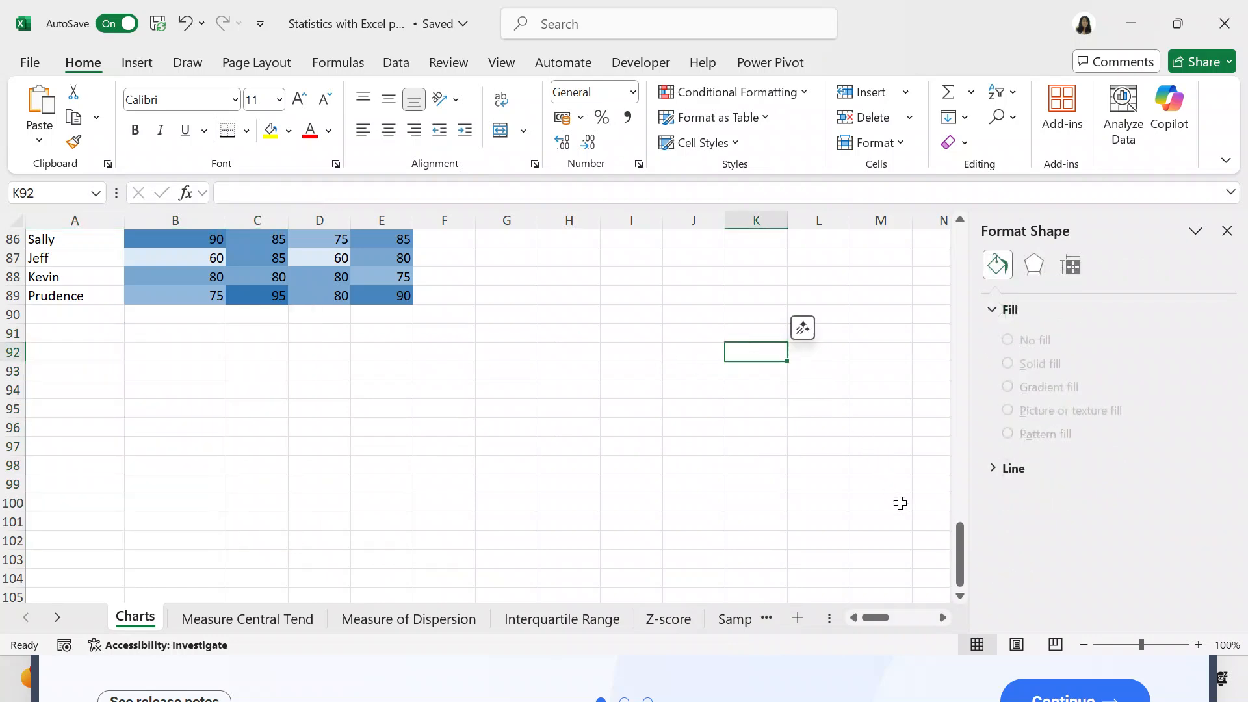
- Return to the waste data and charts at the start of the Charts sheet and close the Format Shape pane
left_click_drag(964, 550, 957, 189)
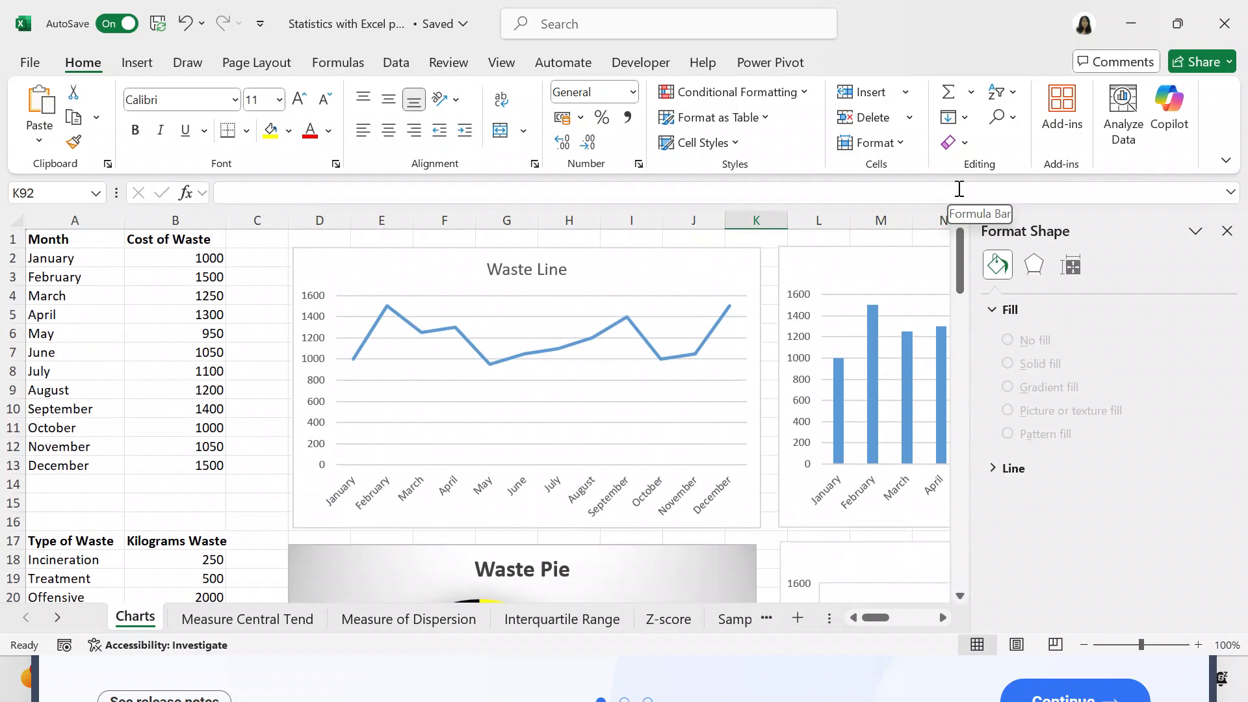
mouse_move(959, 231)
left_mouse_down()
mouse_move(947, 398)
mouse_move(958, 227)
left_mouse_up()
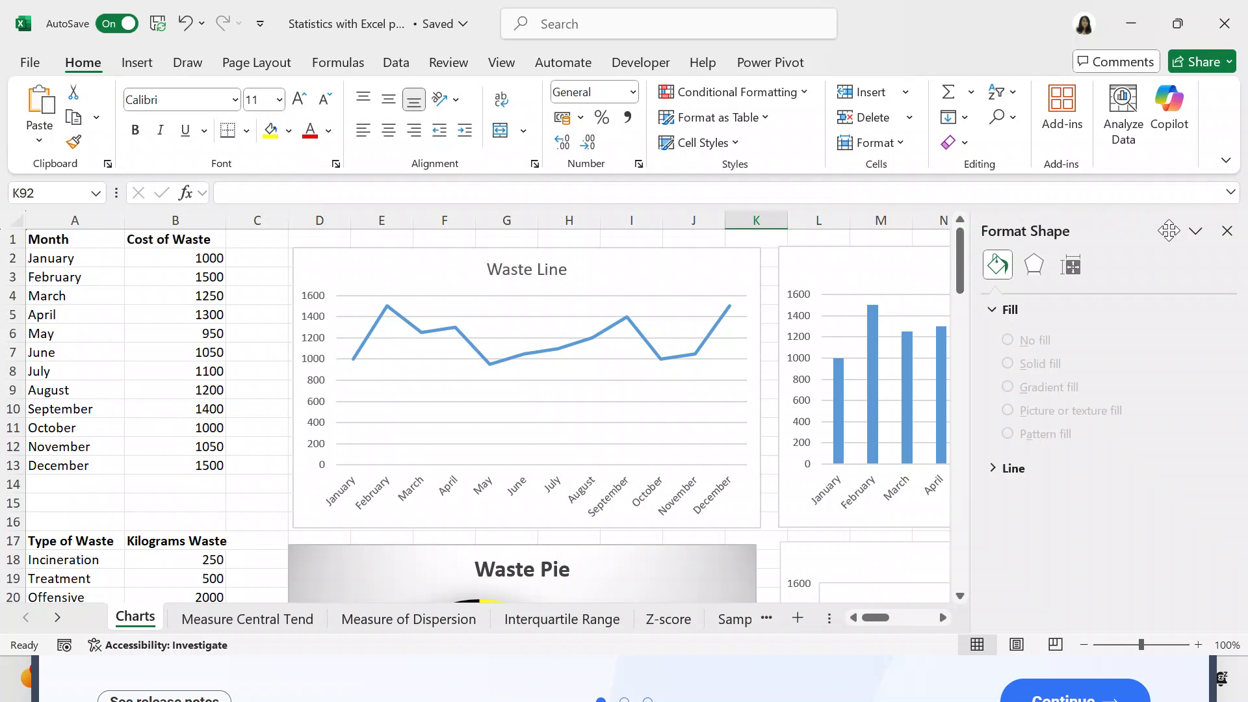
left_click(1221, 238)
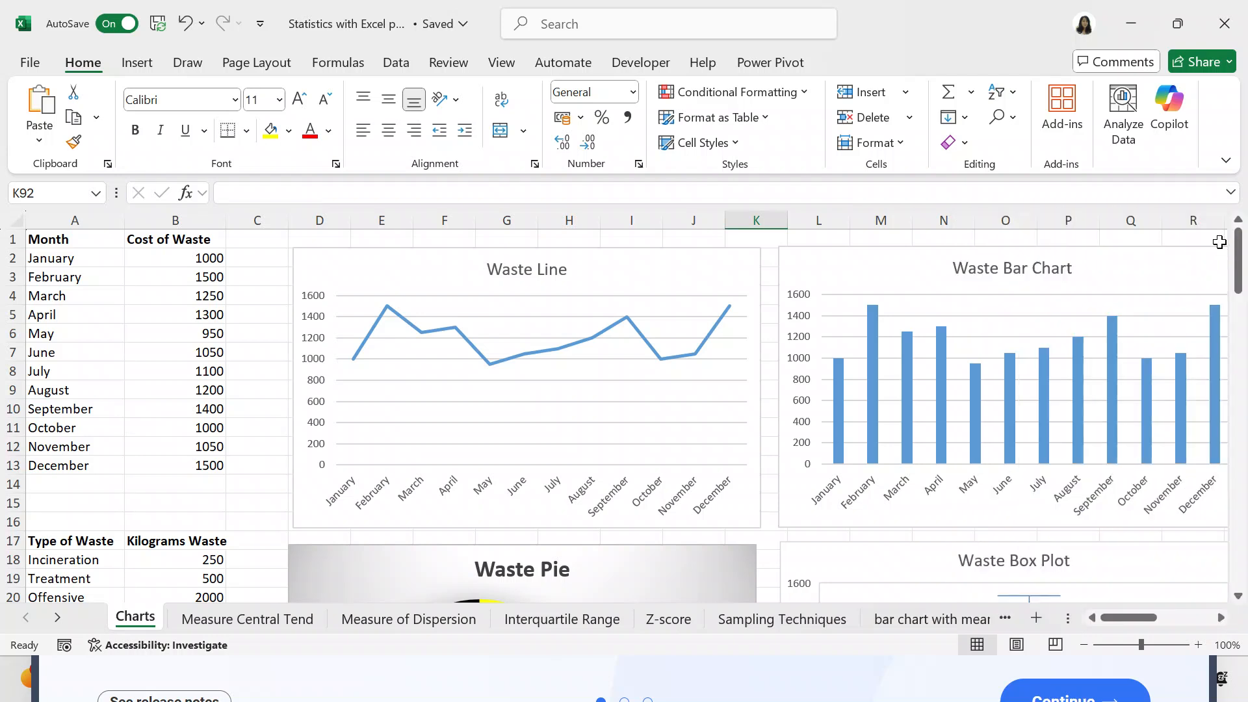